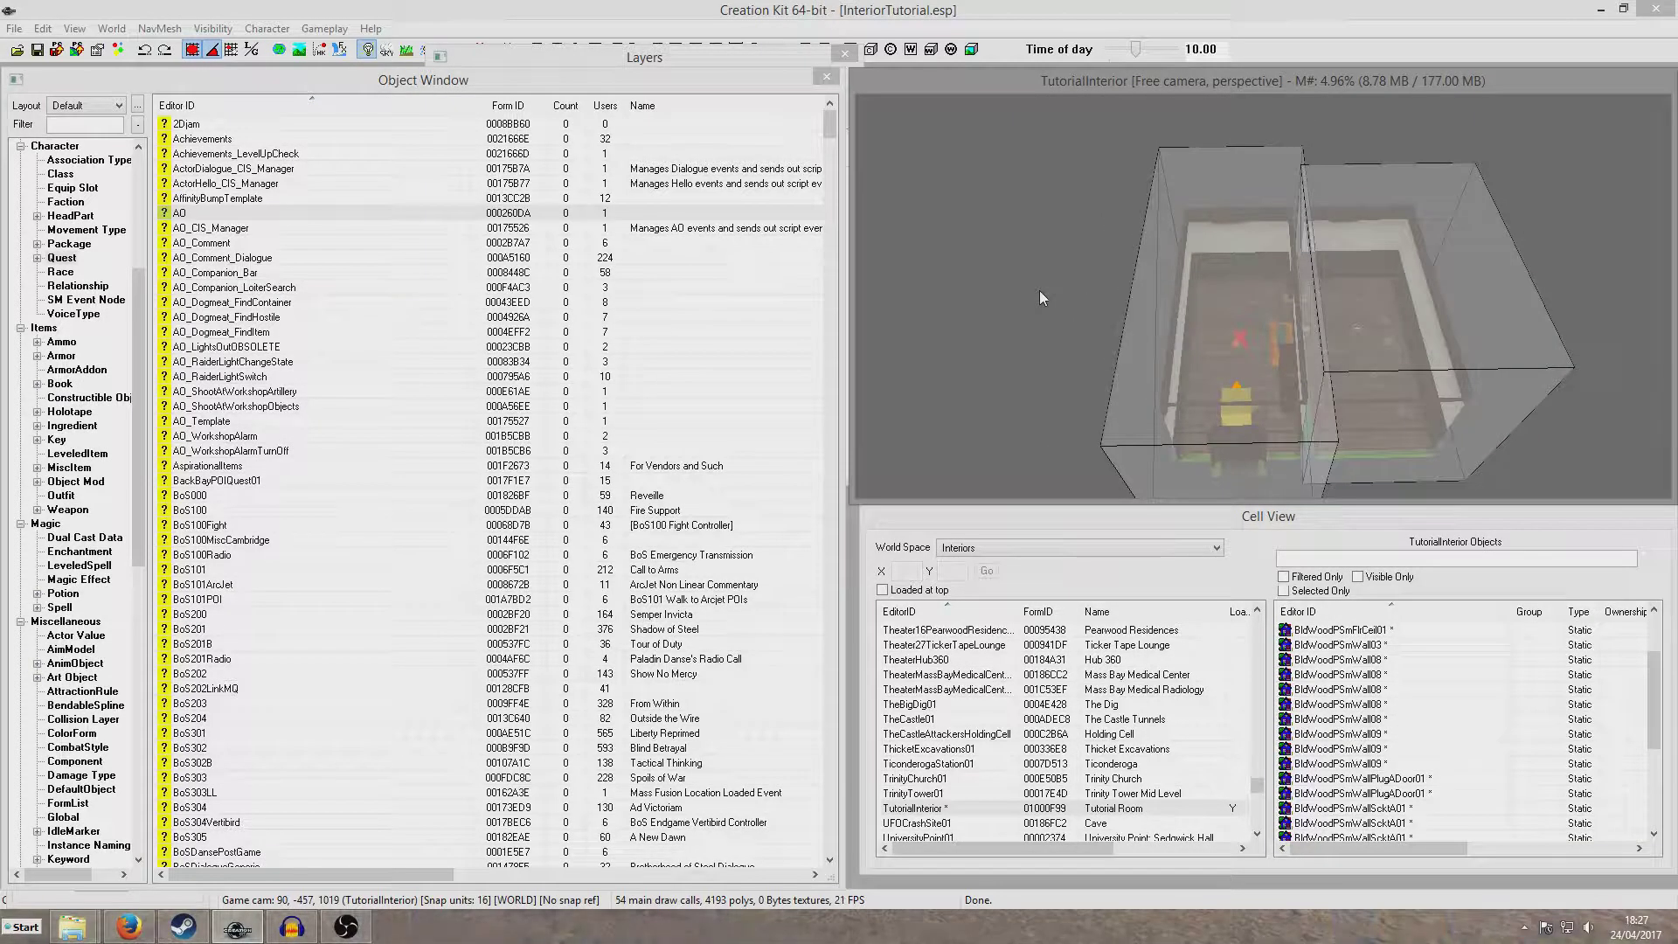
# - Bring the Layers window into view and hide the TutorialLightsLayer in the TutorialInterior cell
pyautogui.scroll(3, 1039, 297)
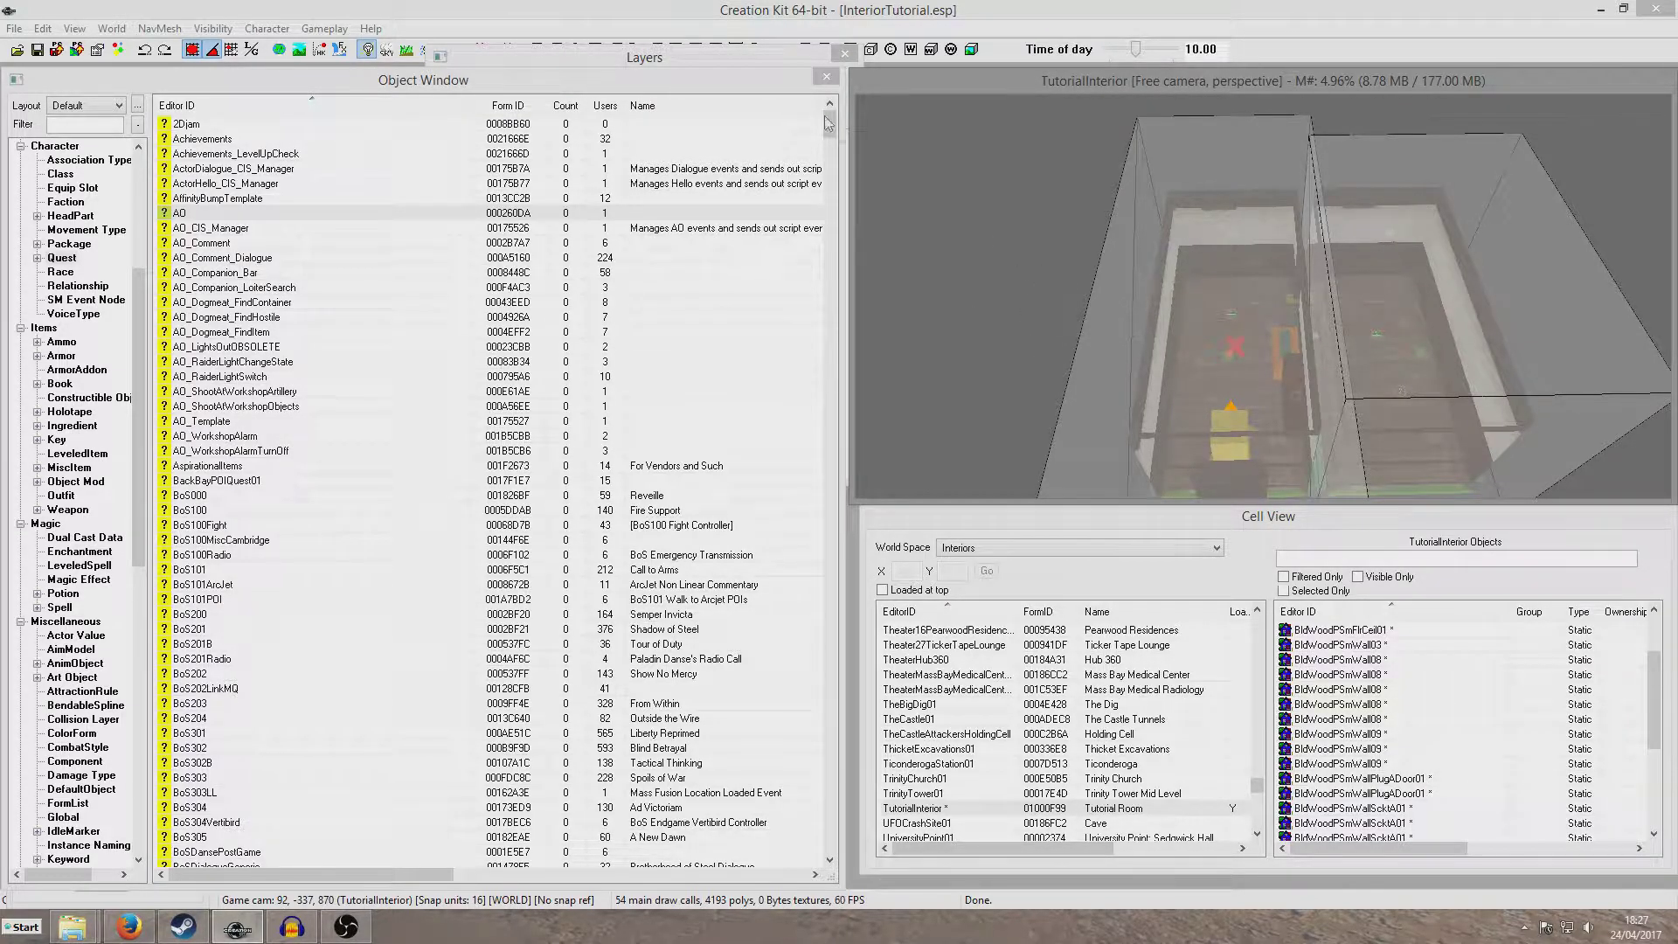
pyautogui.click(774, 60)
pyautogui.moveTo(775, 62); pyautogui.dragTo(762, 35)
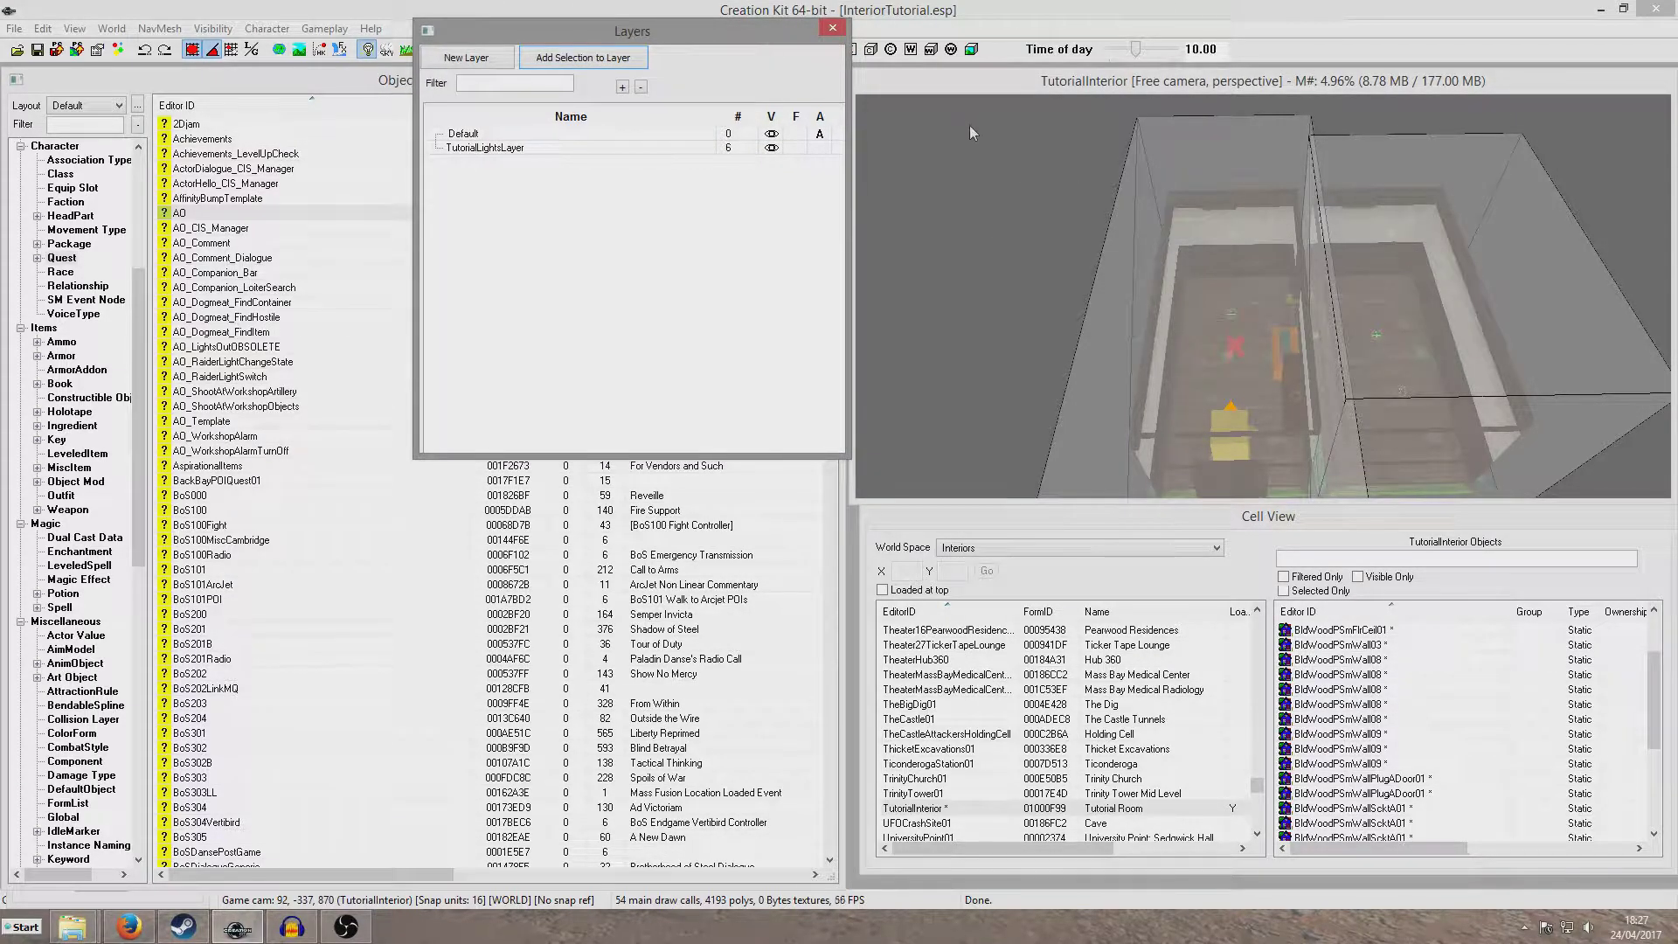
pyautogui.click(958, 81)
pyautogui.scroll(-5, 958, 264)
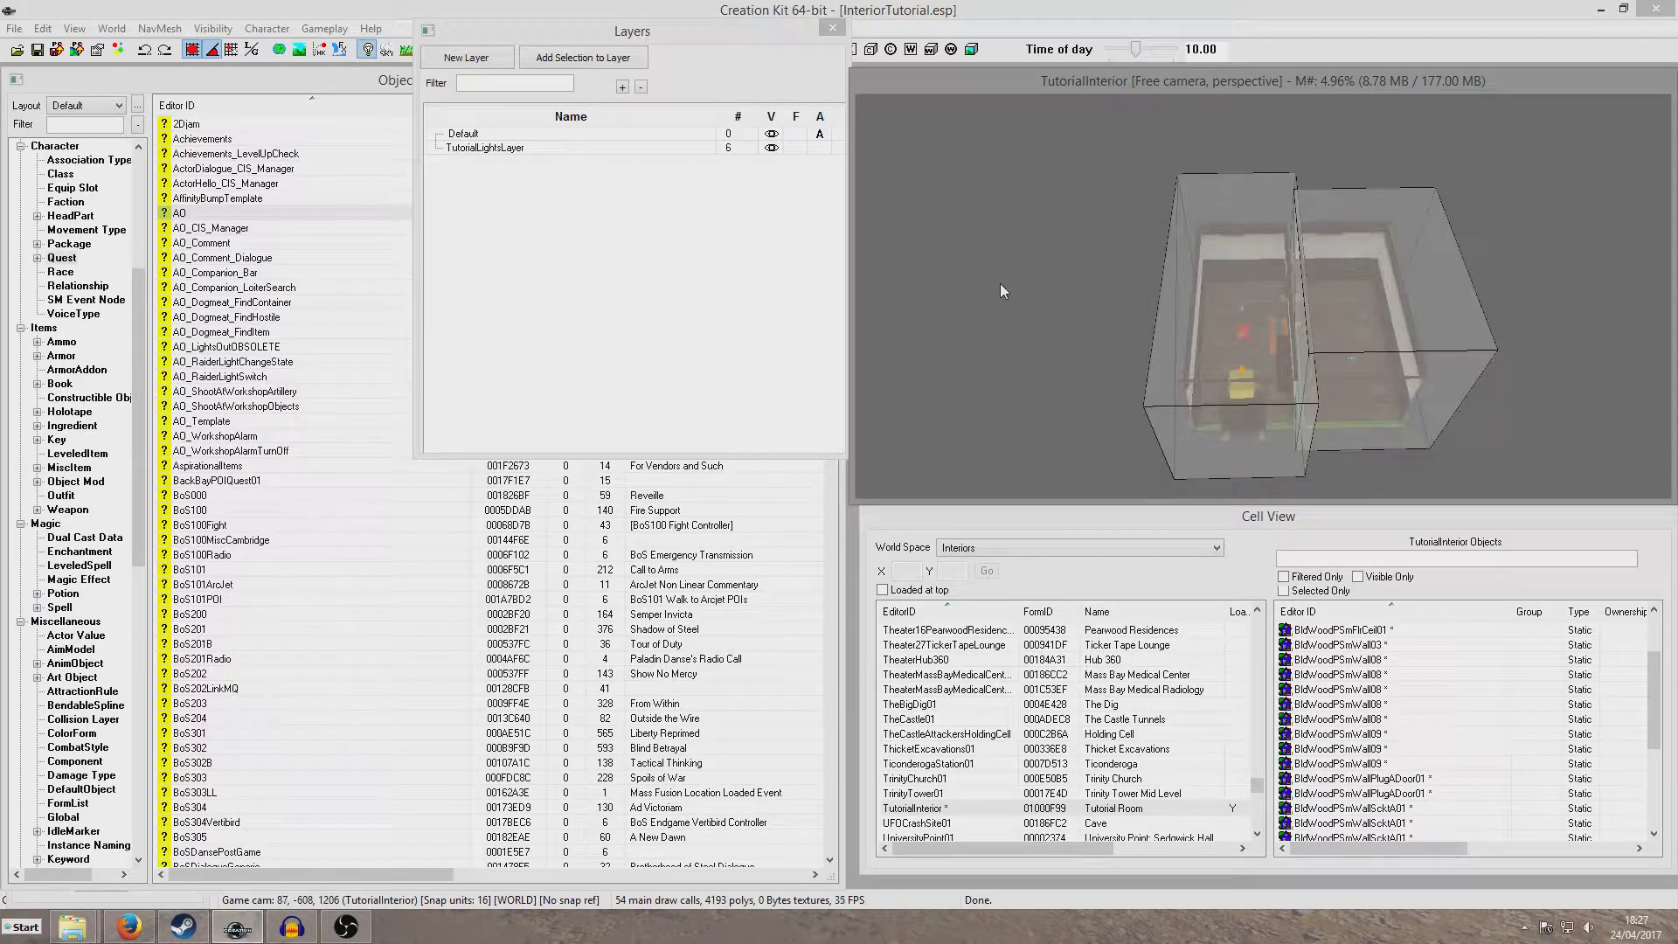
pyautogui.keyDown('shift'); pyautogui.moveTo(1000, 283); pyautogui.dragTo(1155, 283, button='middle'); pyautogui.keyUp('shift')
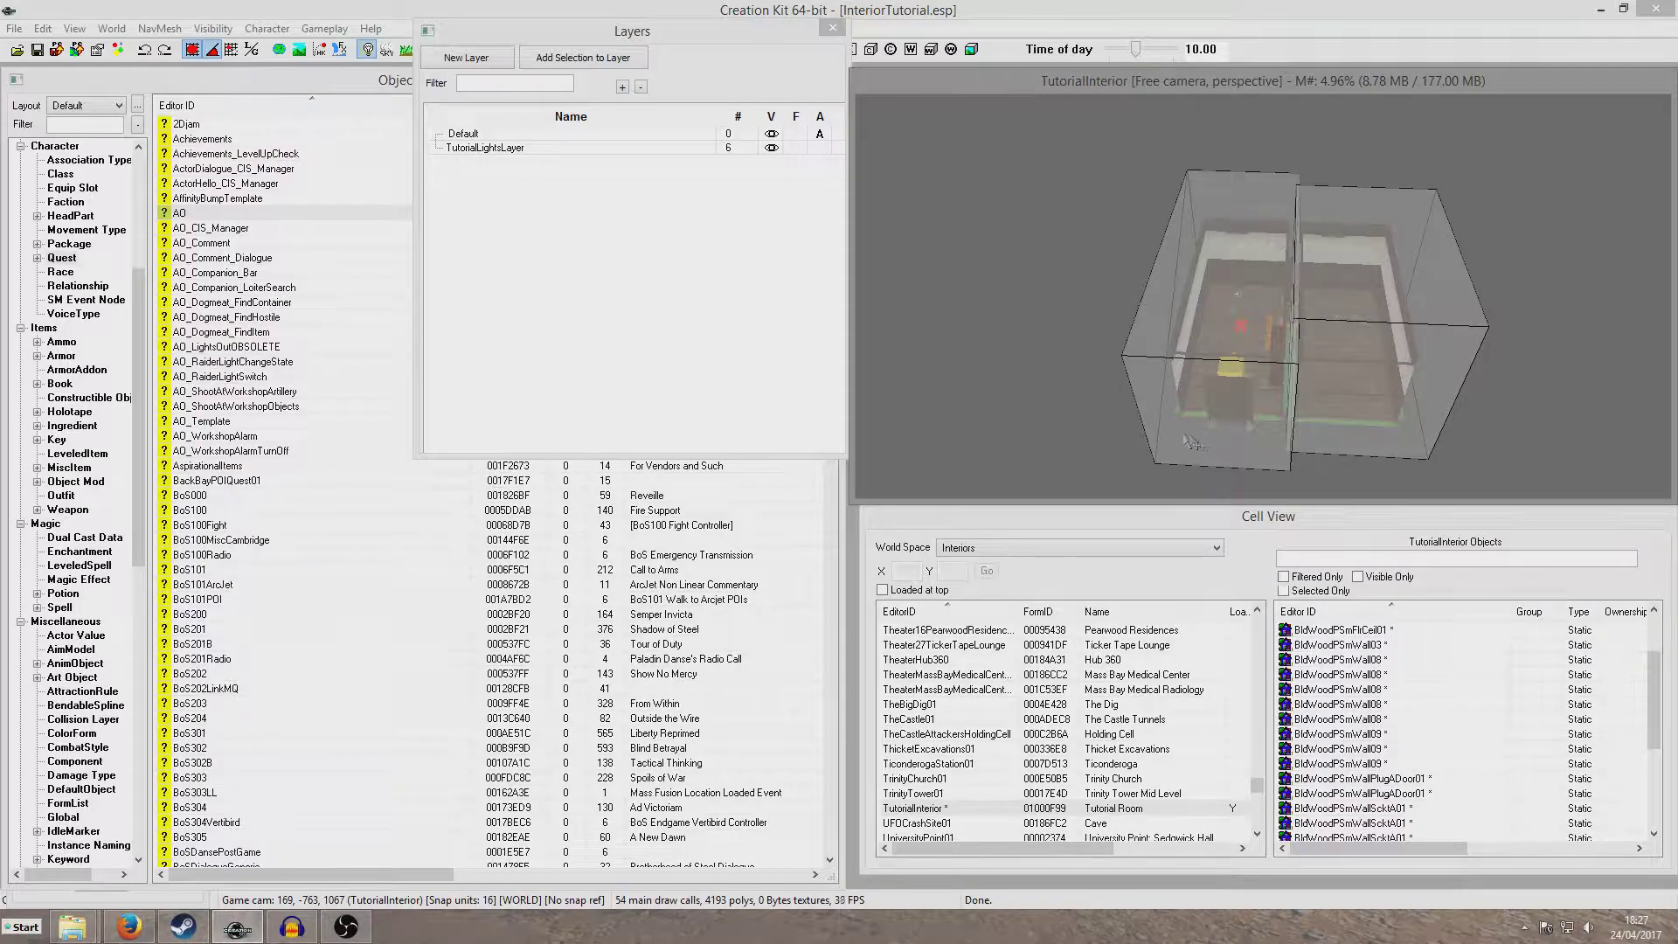
pyautogui.keyDown('shift'); pyautogui.moveTo(1098, 359); pyautogui.dragTo(1122, 393, button='middle'); pyautogui.keyUp('shift')
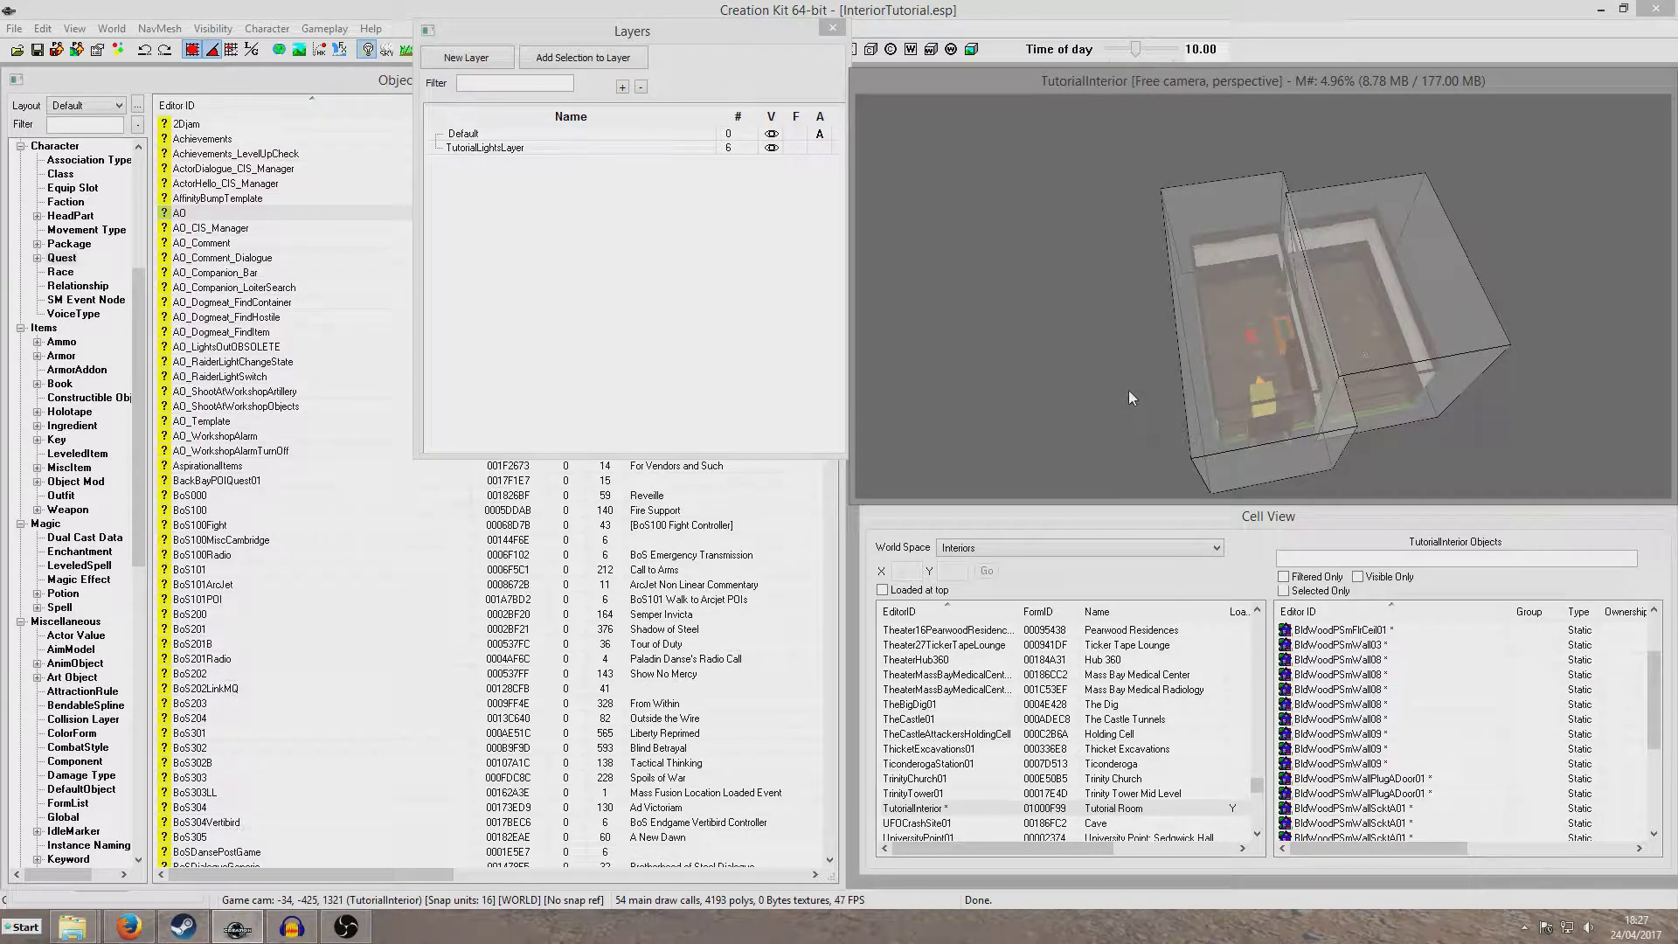
pyautogui.keyDown('shift'); pyautogui.moveTo(1129, 390); pyautogui.dragTo(1301, 216, button='middle'); pyautogui.keyUp('shift')
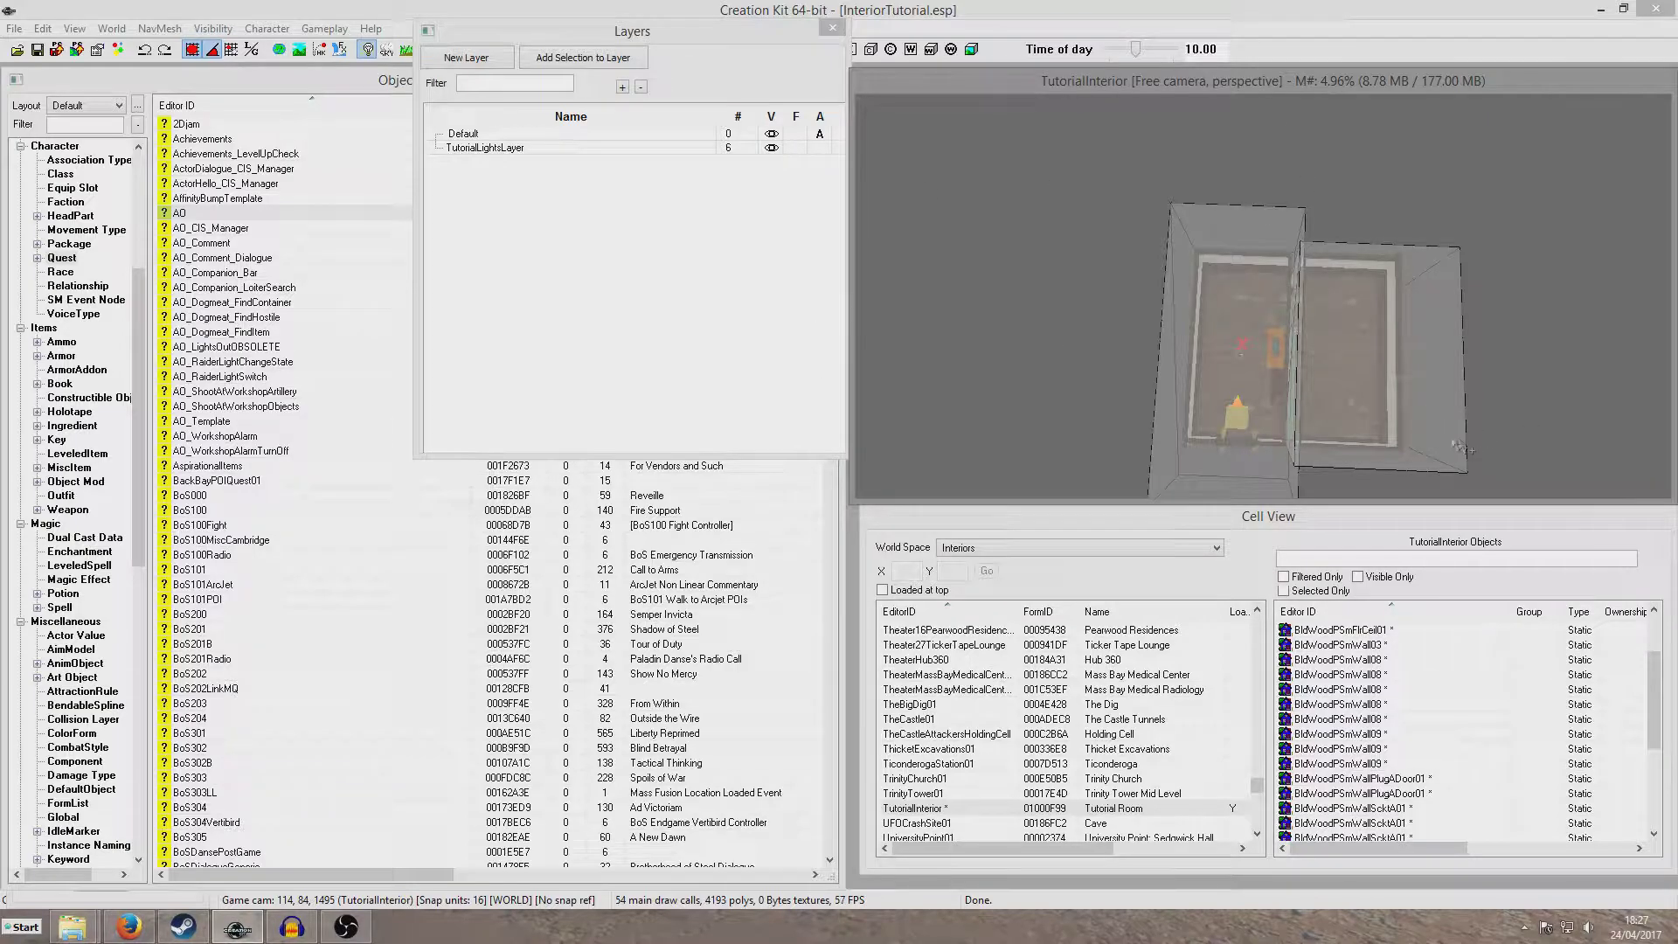
pyautogui.scroll(3, 1398, 349)
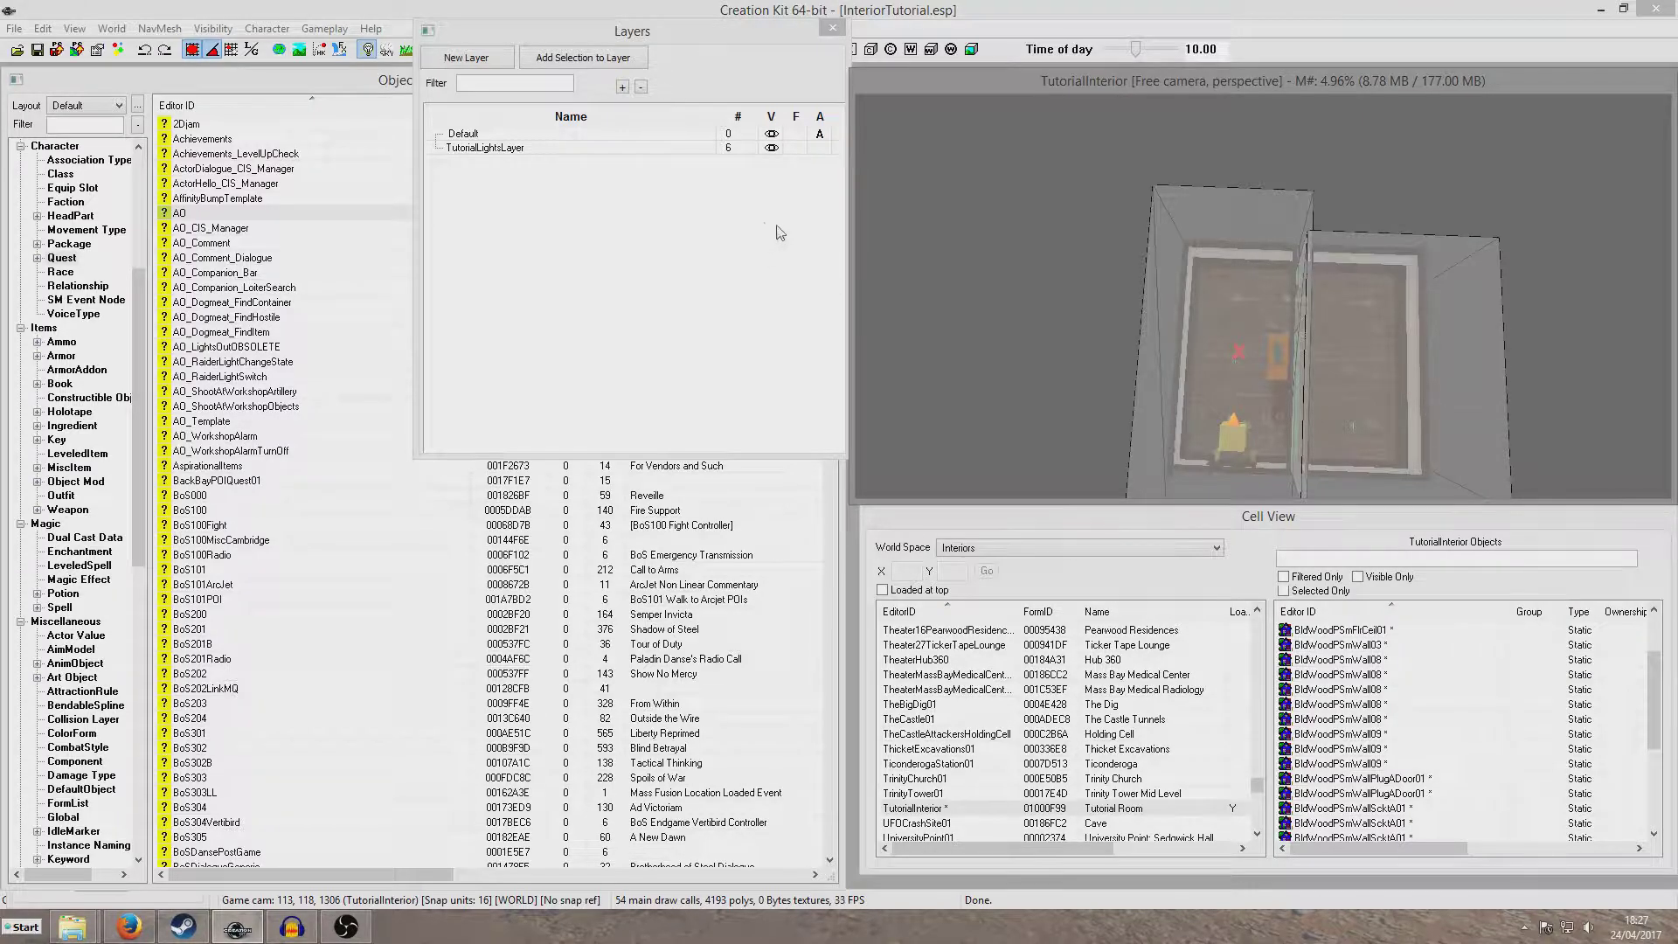
pyautogui.click(771, 150)
pyautogui.click(1053, 327)
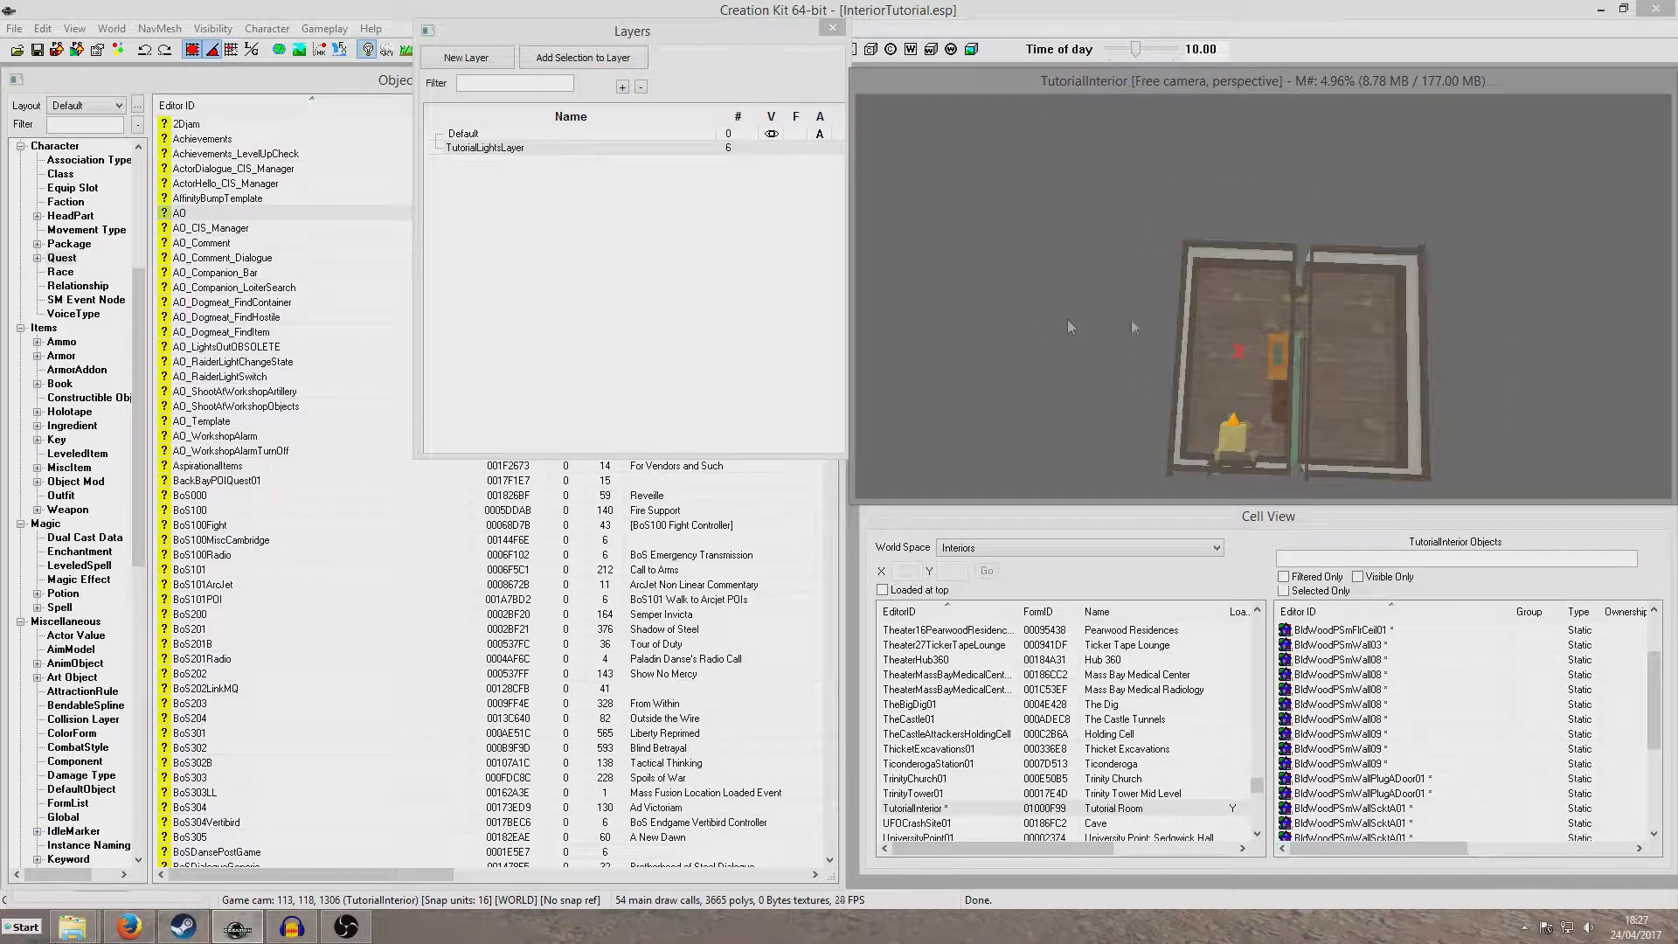
# - Check the marker display options in the Show/Hide window, including Portals and Rooms, switching Markers off and on again
pyautogui.click(1204, 320)
pyautogui.keyDown('shift'); pyautogui.moveTo(1204, 320); pyautogui.dragTo(1209, 240, button='middle'); pyautogui.keyUp('shift')
pyautogui.scroll(3, 1208, 241)
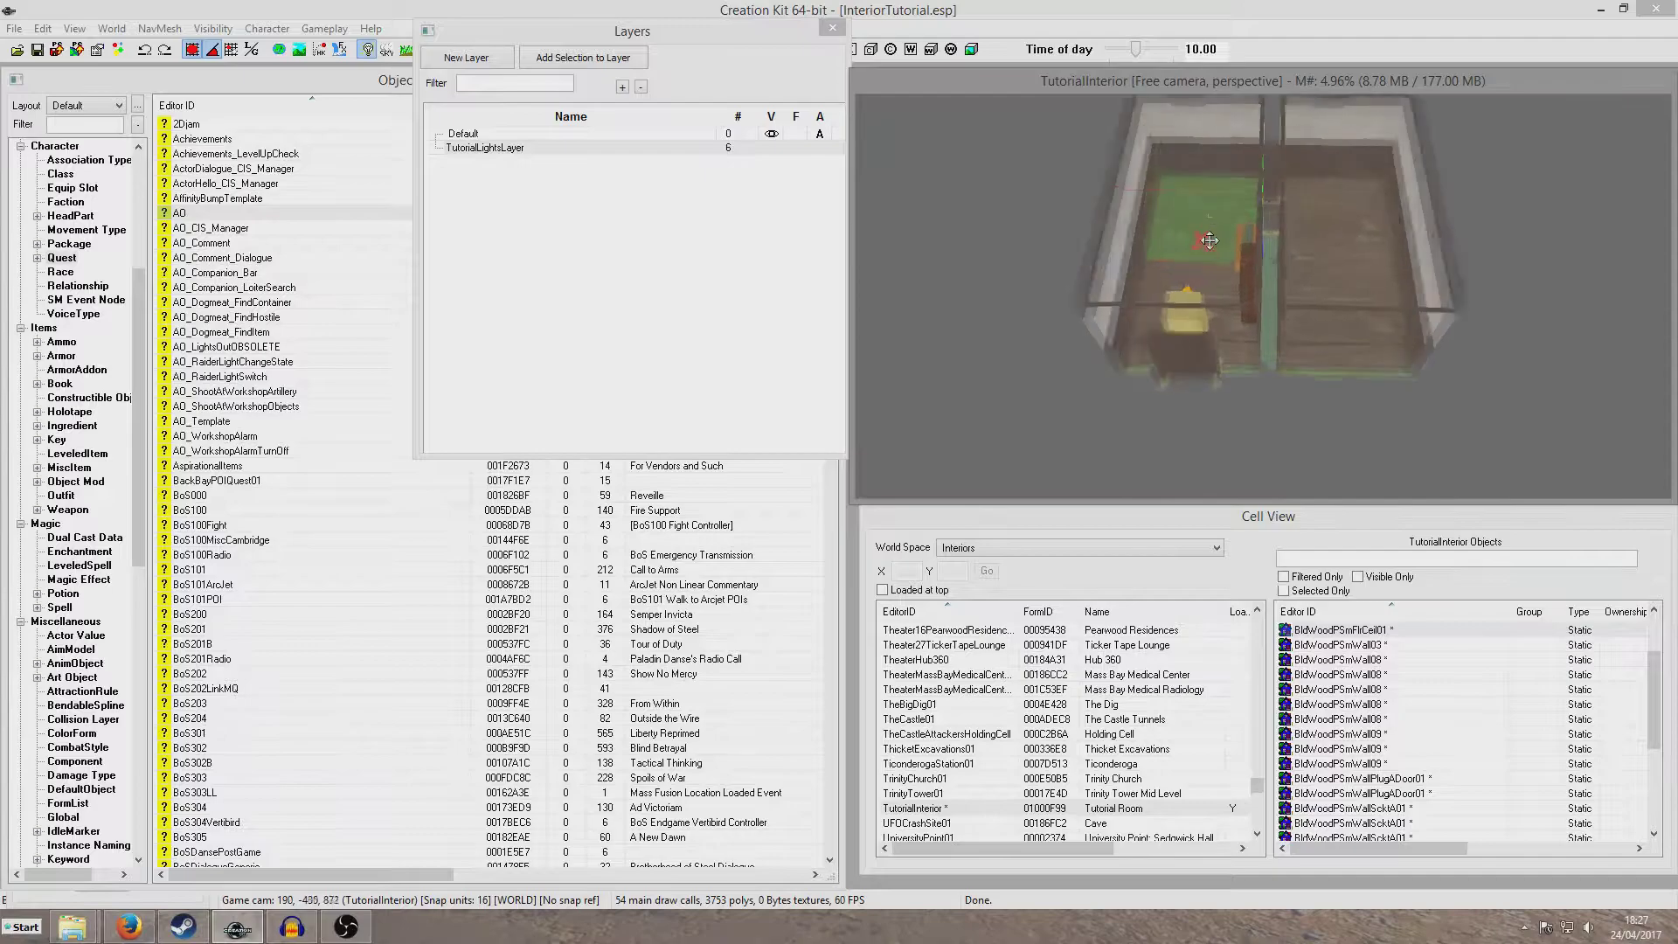
pyautogui.scroll(6, 1210, 240)
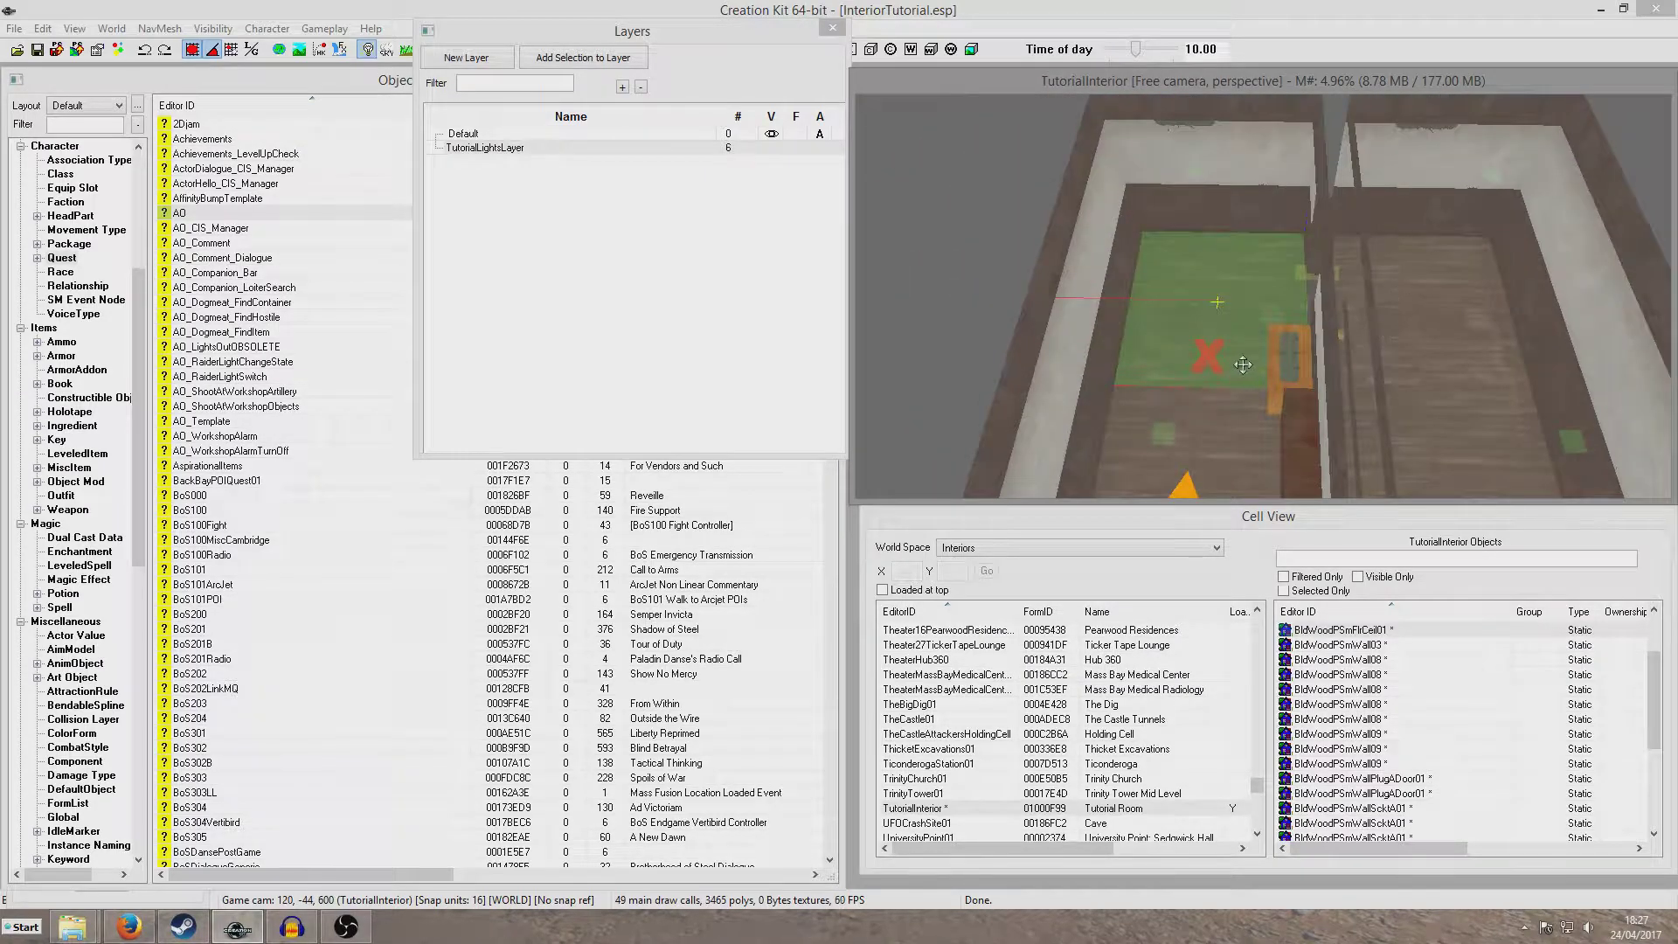
pyautogui.click(74, 28)
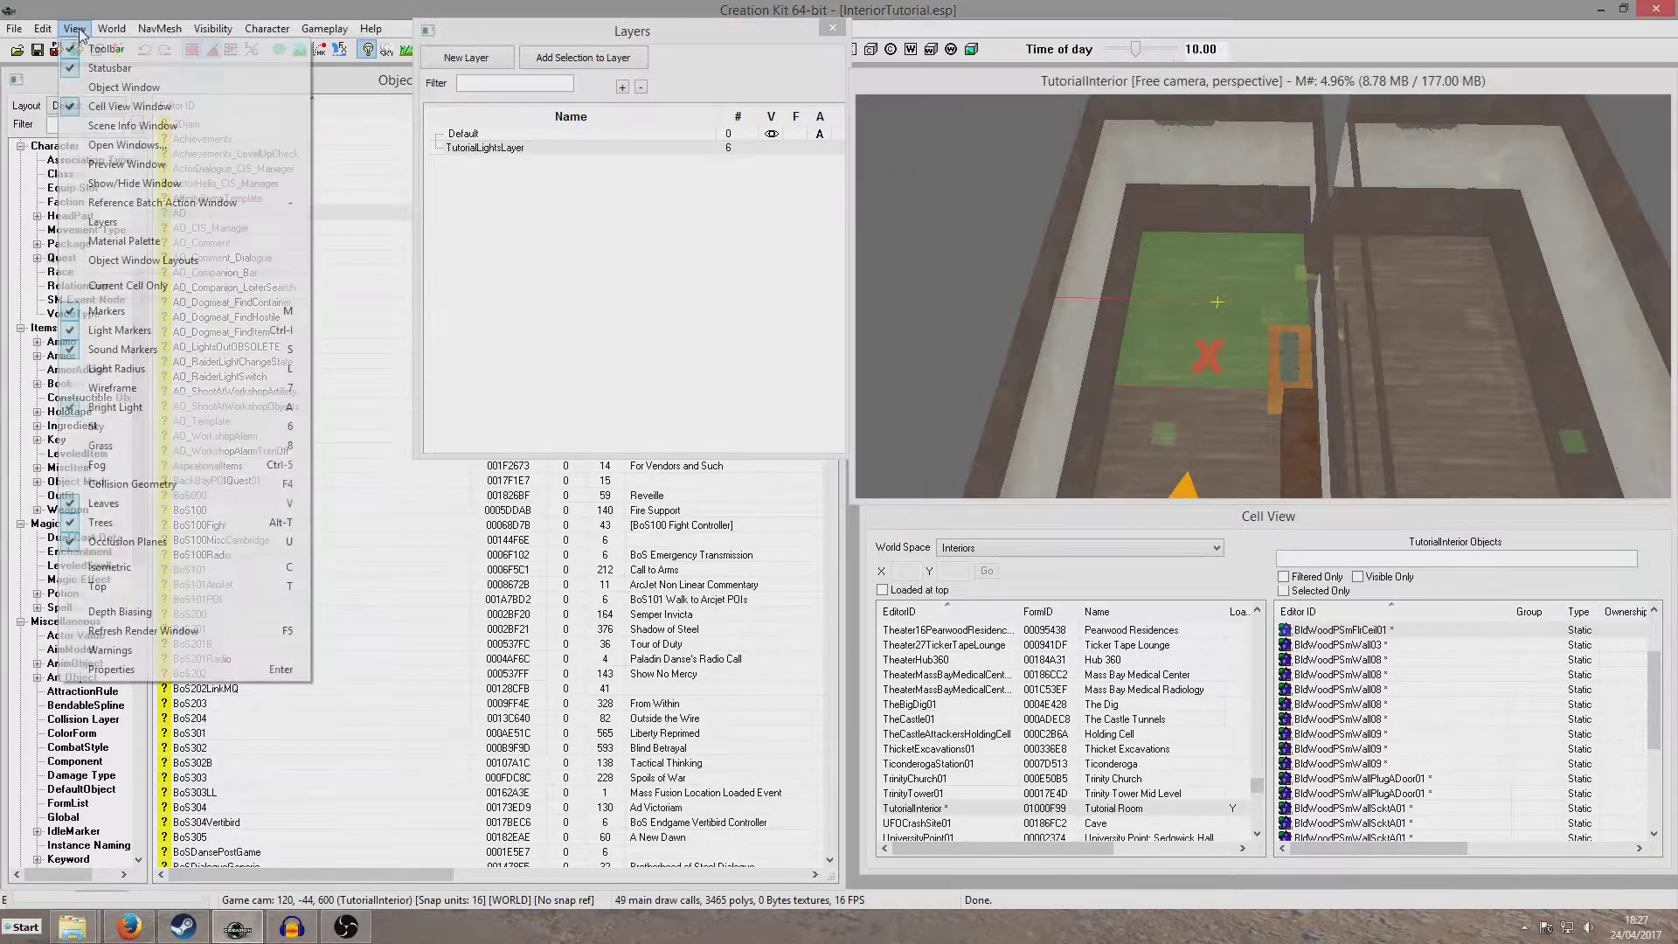
pyautogui.click(133, 184)
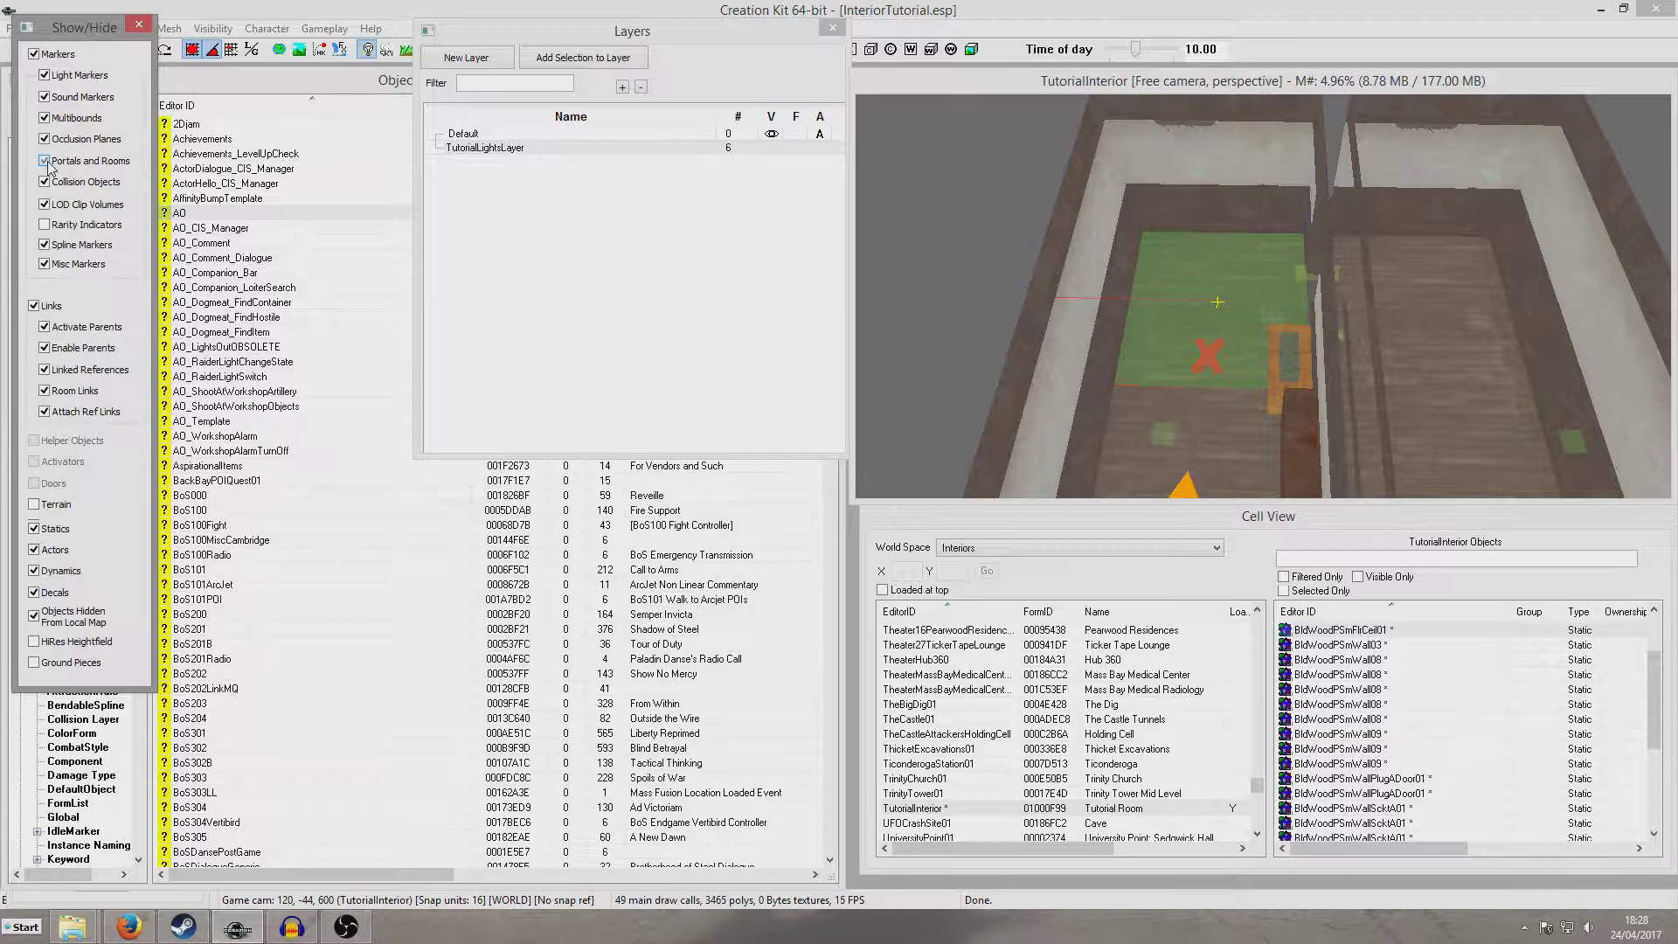
pyautogui.click(34, 54)
pyautogui.click(33, 54)
pyautogui.click(138, 24)
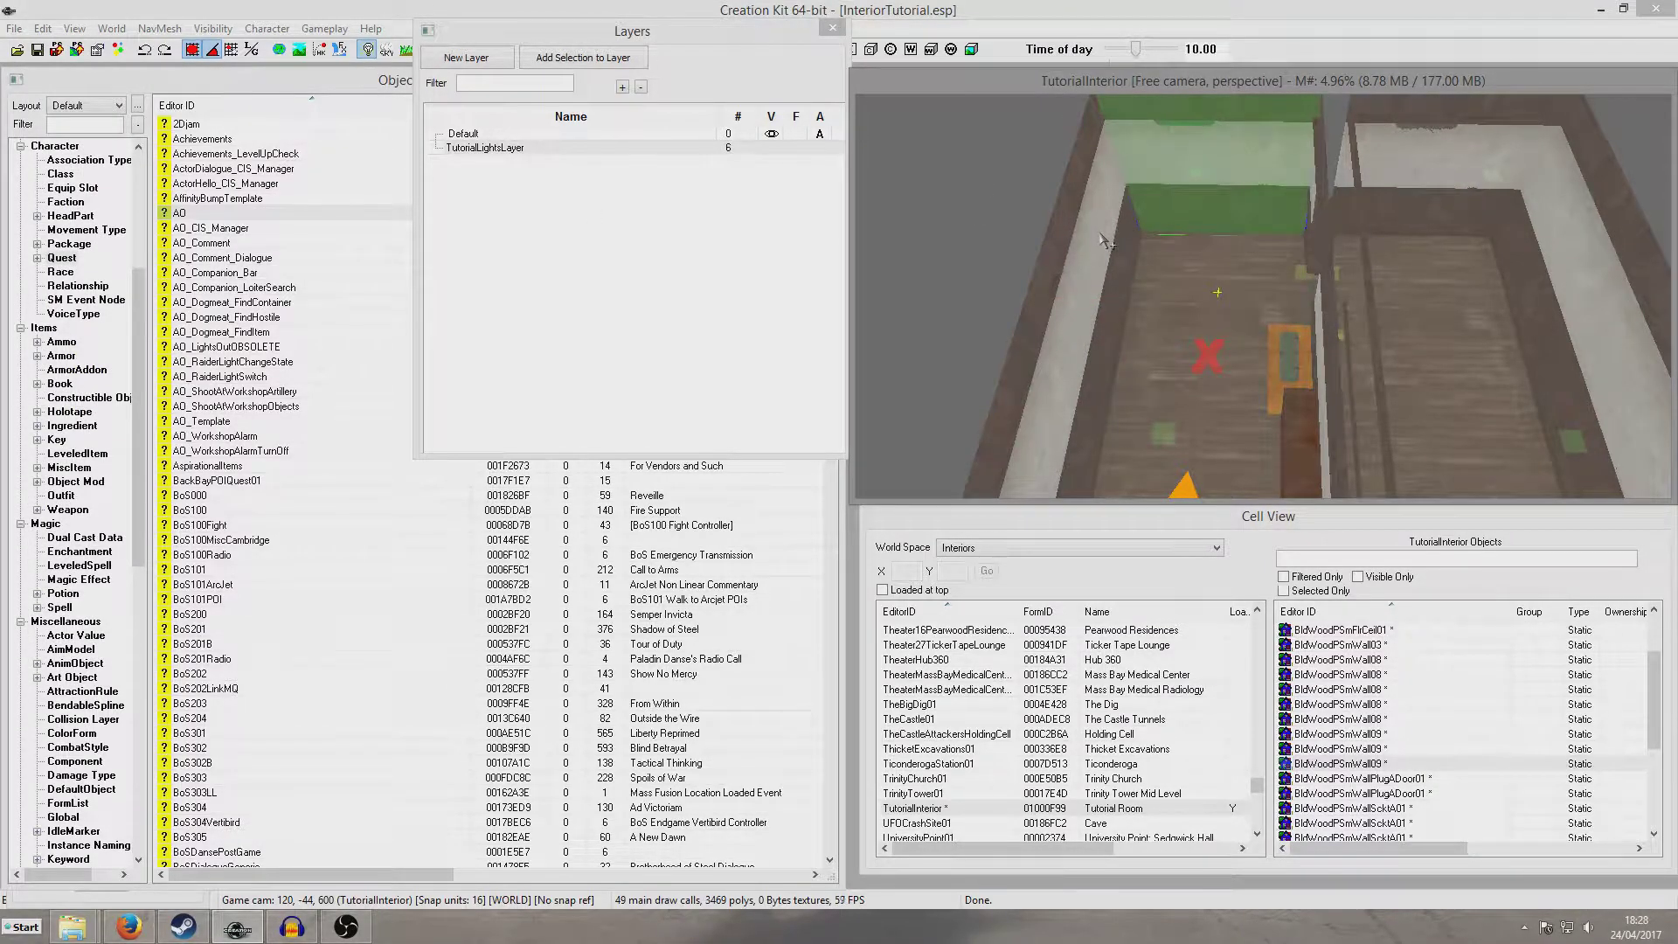
# - Select the wall pieces enclosing the furnished room and create a room marker around the selection
pyautogui.keyDown('shift'); pyautogui.moveTo(1190, 220); pyautogui.dragTo(1345, 260, button='middle'); pyautogui.keyUp('shift')
pyautogui.keyDown('ctrl'); pyautogui.click(1296, 175); pyautogui.keyUp('ctrl')
pyautogui.keyDown('ctrl'); pyautogui.click(1416, 317); pyautogui.keyUp('ctrl')
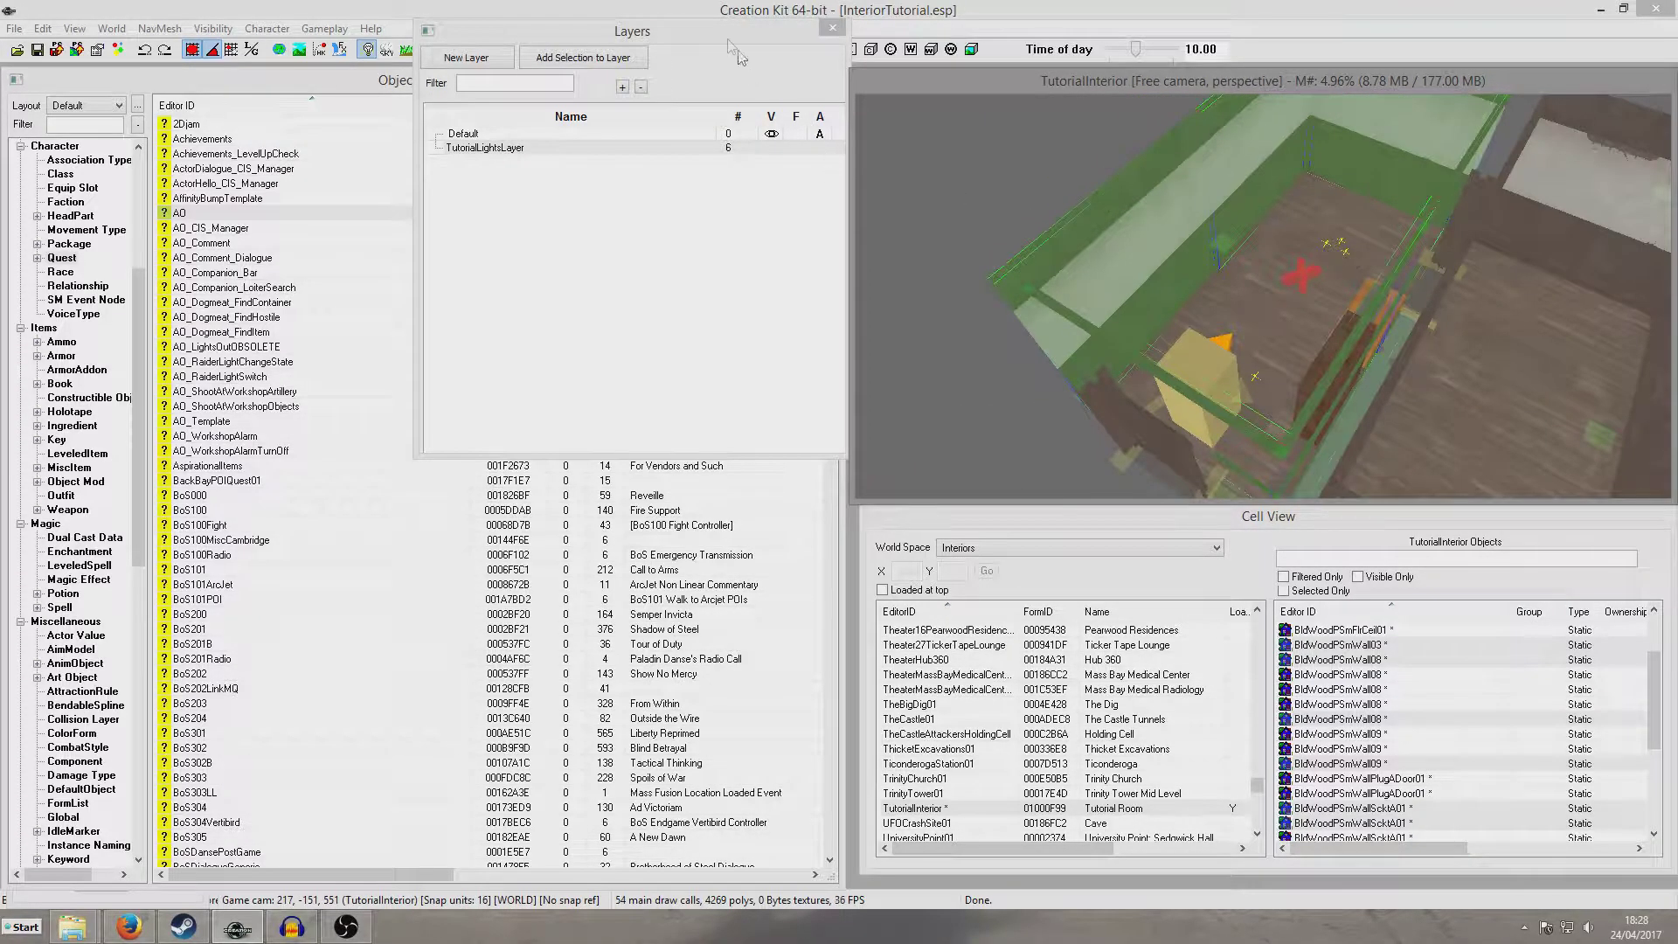
pyautogui.moveTo(723, 38); pyautogui.dragTo(560, 220)
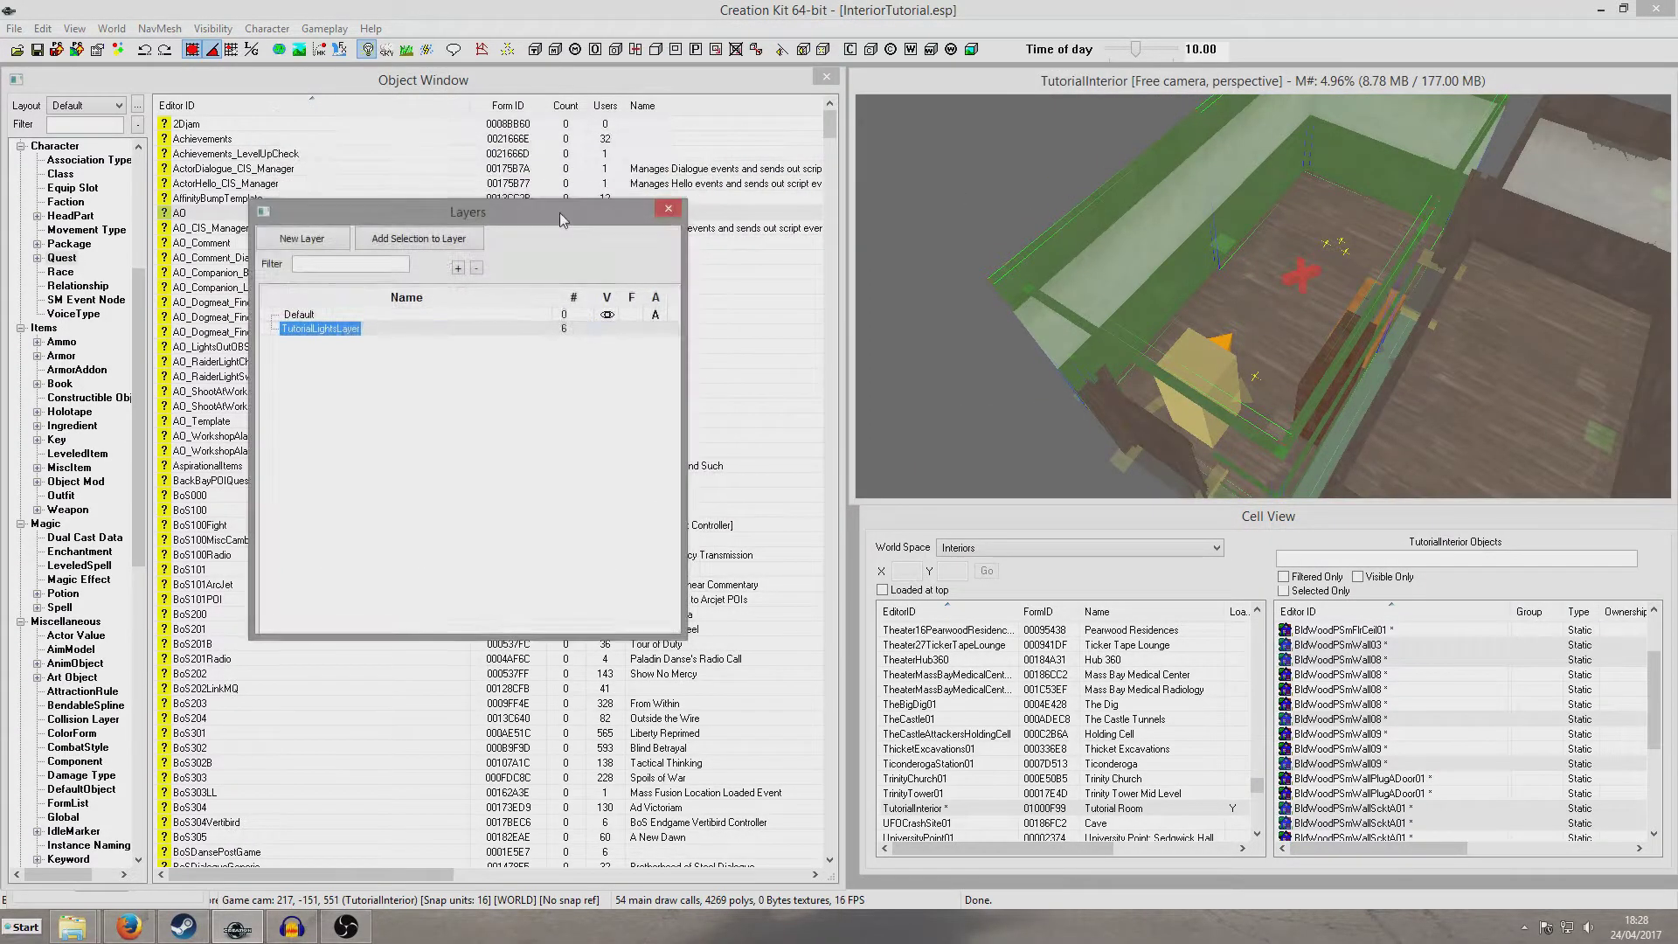
pyautogui.click(681, 12)
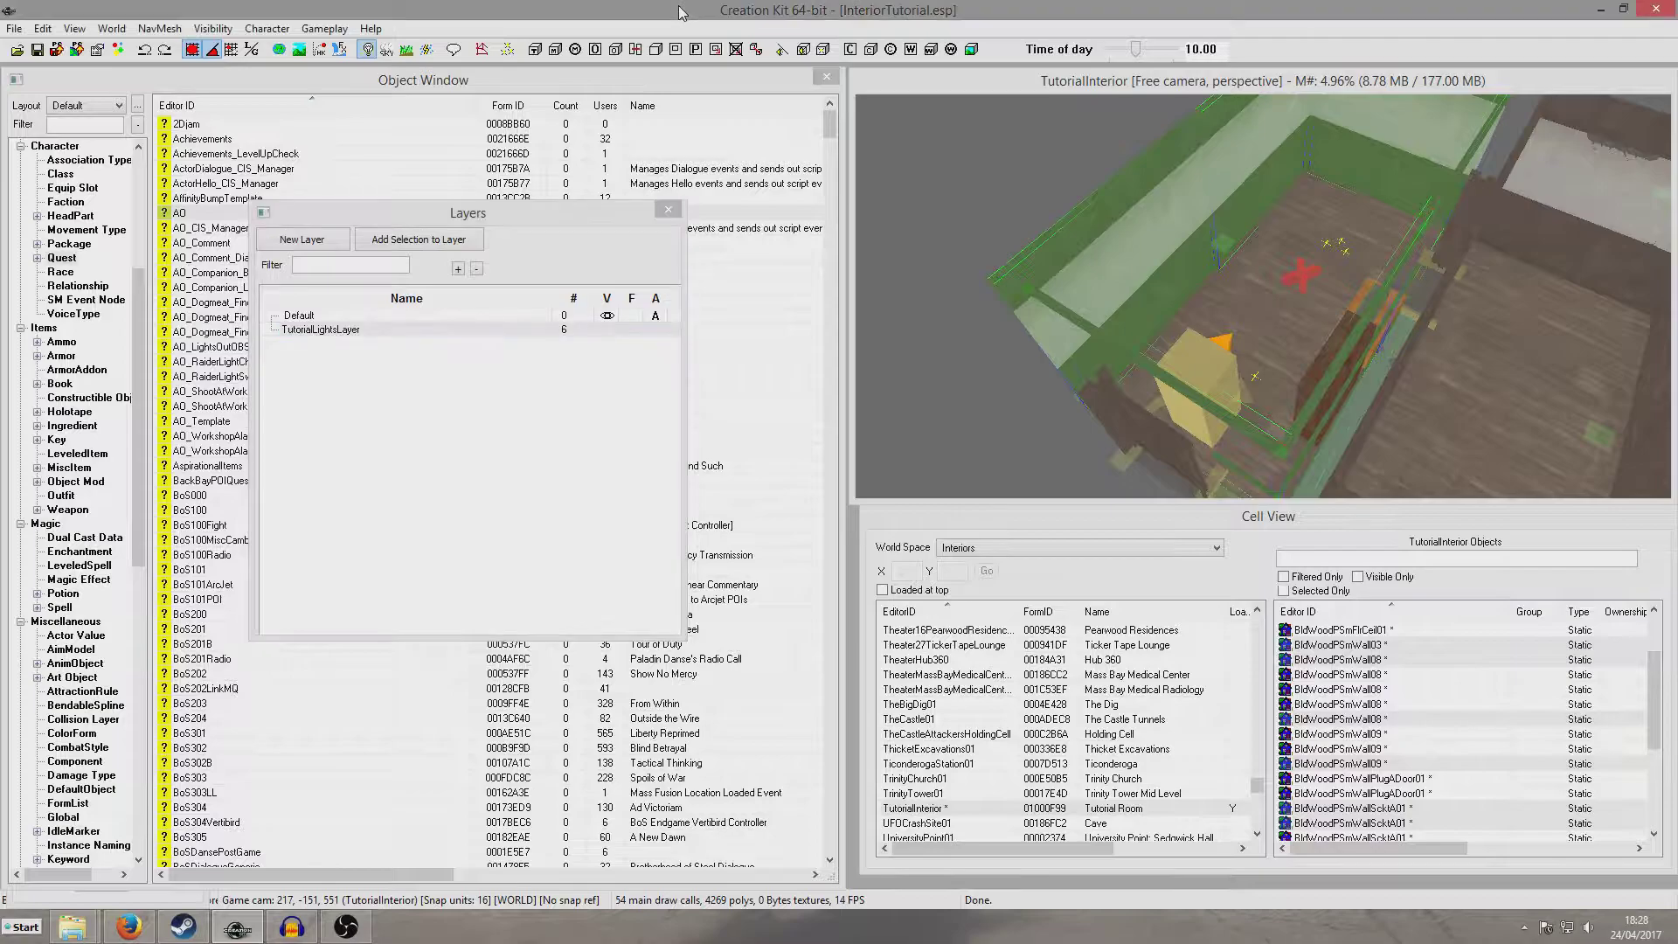
pyautogui.click(656, 51)
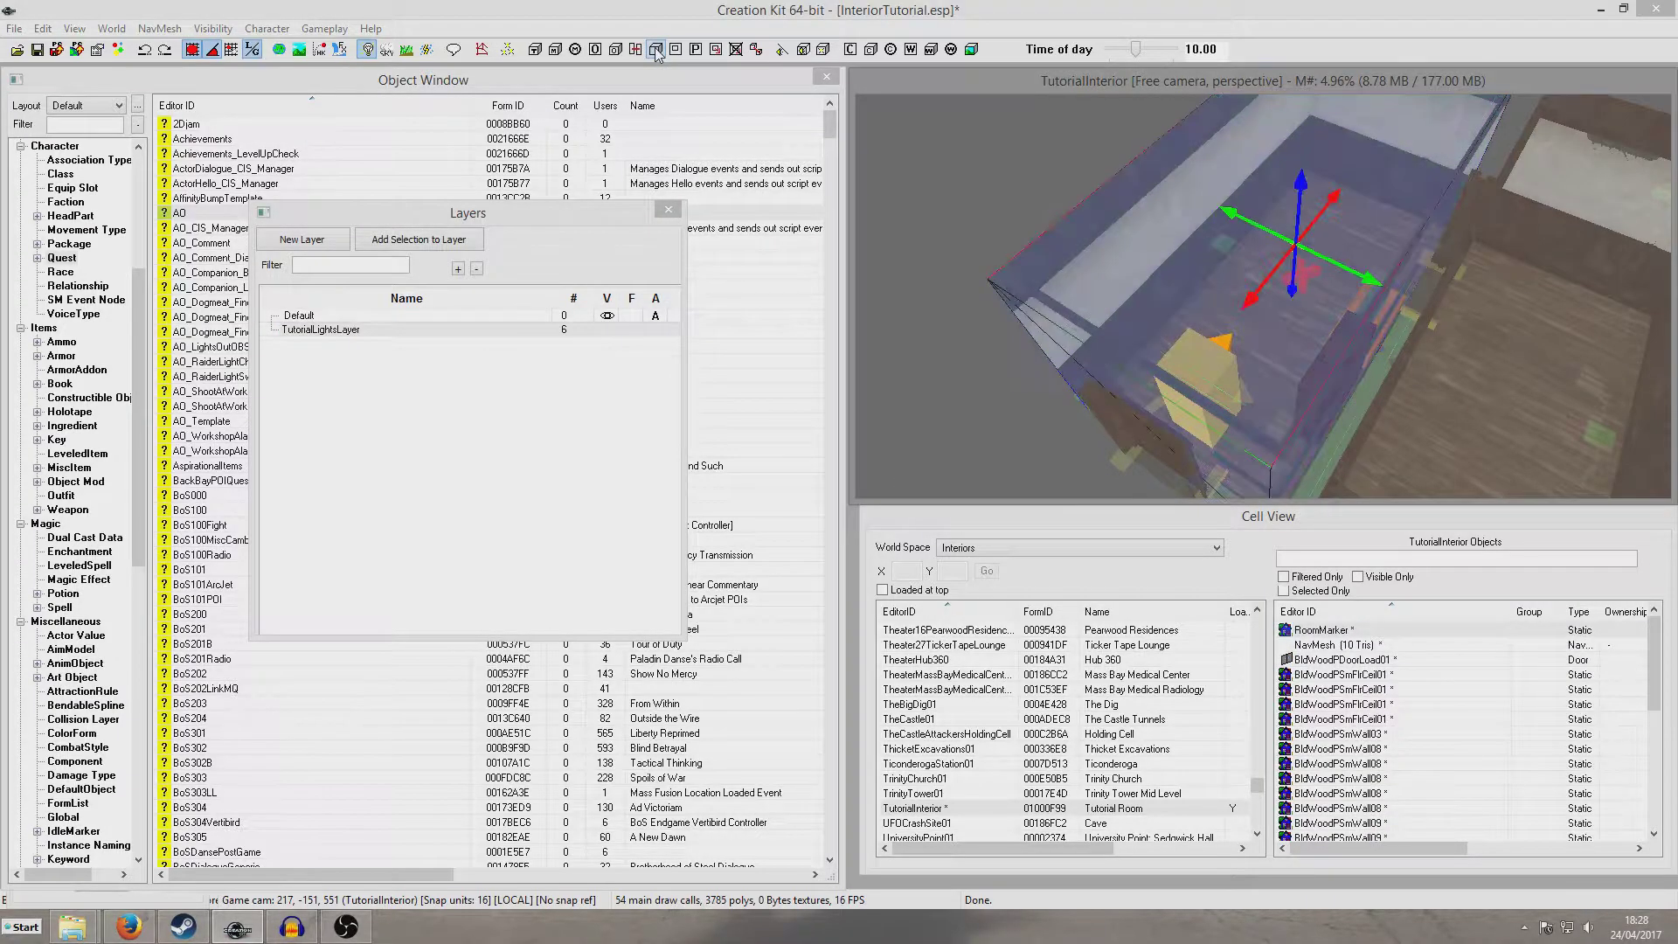
# - Turn off grid snapping and extend the room marker slightly outward at the room's far end
pyautogui.keyDown('shift'); pyautogui.moveTo(1268, 201); pyautogui.dragTo(1262, 330, button='middle'); pyautogui.keyUp('shift')
pyautogui.scroll(5, 1261, 330)
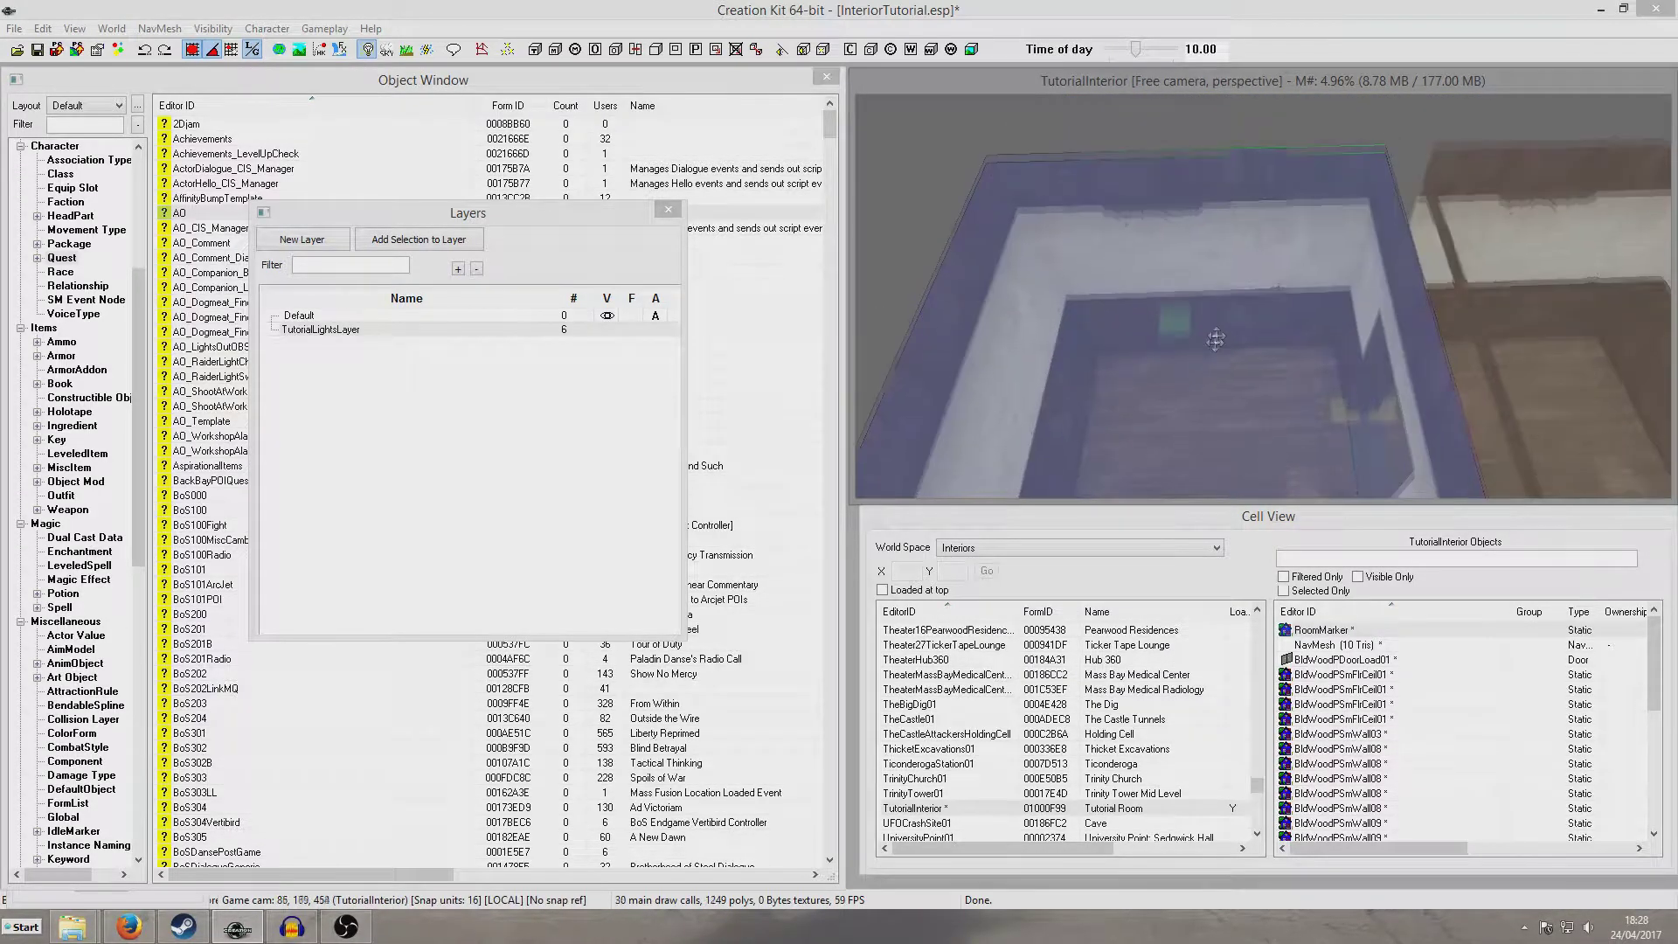
pyautogui.click(194, 59)
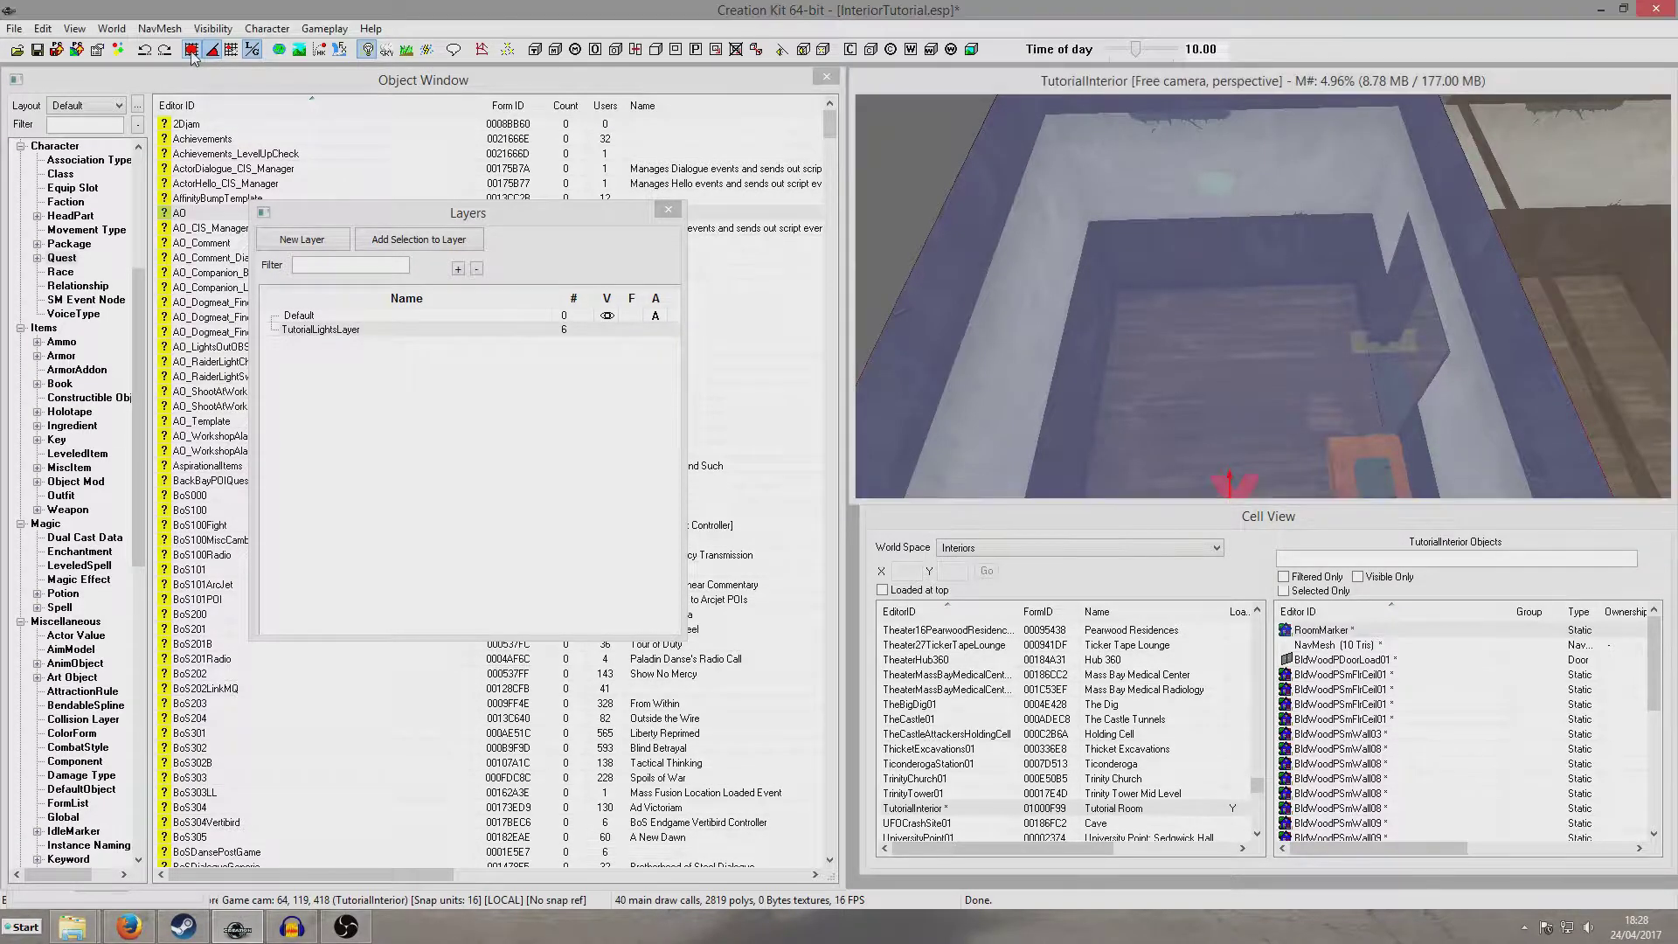
pyautogui.click(907, 76)
pyautogui.scroll(-3, 1065, 200)
pyautogui.keyDown('shift'); pyautogui.moveTo(1163, 305); pyautogui.dragTo(1239, 347, button='middle'); pyautogui.keyUp('shift')
pyautogui.moveTo(1220, 268); pyautogui.dragTo(1251, 364, button='middle')
pyautogui.scroll(5, 1251, 363)
pyautogui.scroll(-3, 1264, 290)
pyautogui.moveTo(1262, 301)
pyautogui.keyDown('shift'); pyautogui.mouseDown(button='middle')
pyautogui.moveTo(1302, 331)
pyautogui.moveTo(1285, 242)
pyautogui.moveTo(1298, 345)
pyautogui.moveTo(1298, 315)
pyautogui.mouseUp(button='middle'); pyautogui.keyUp('shift')
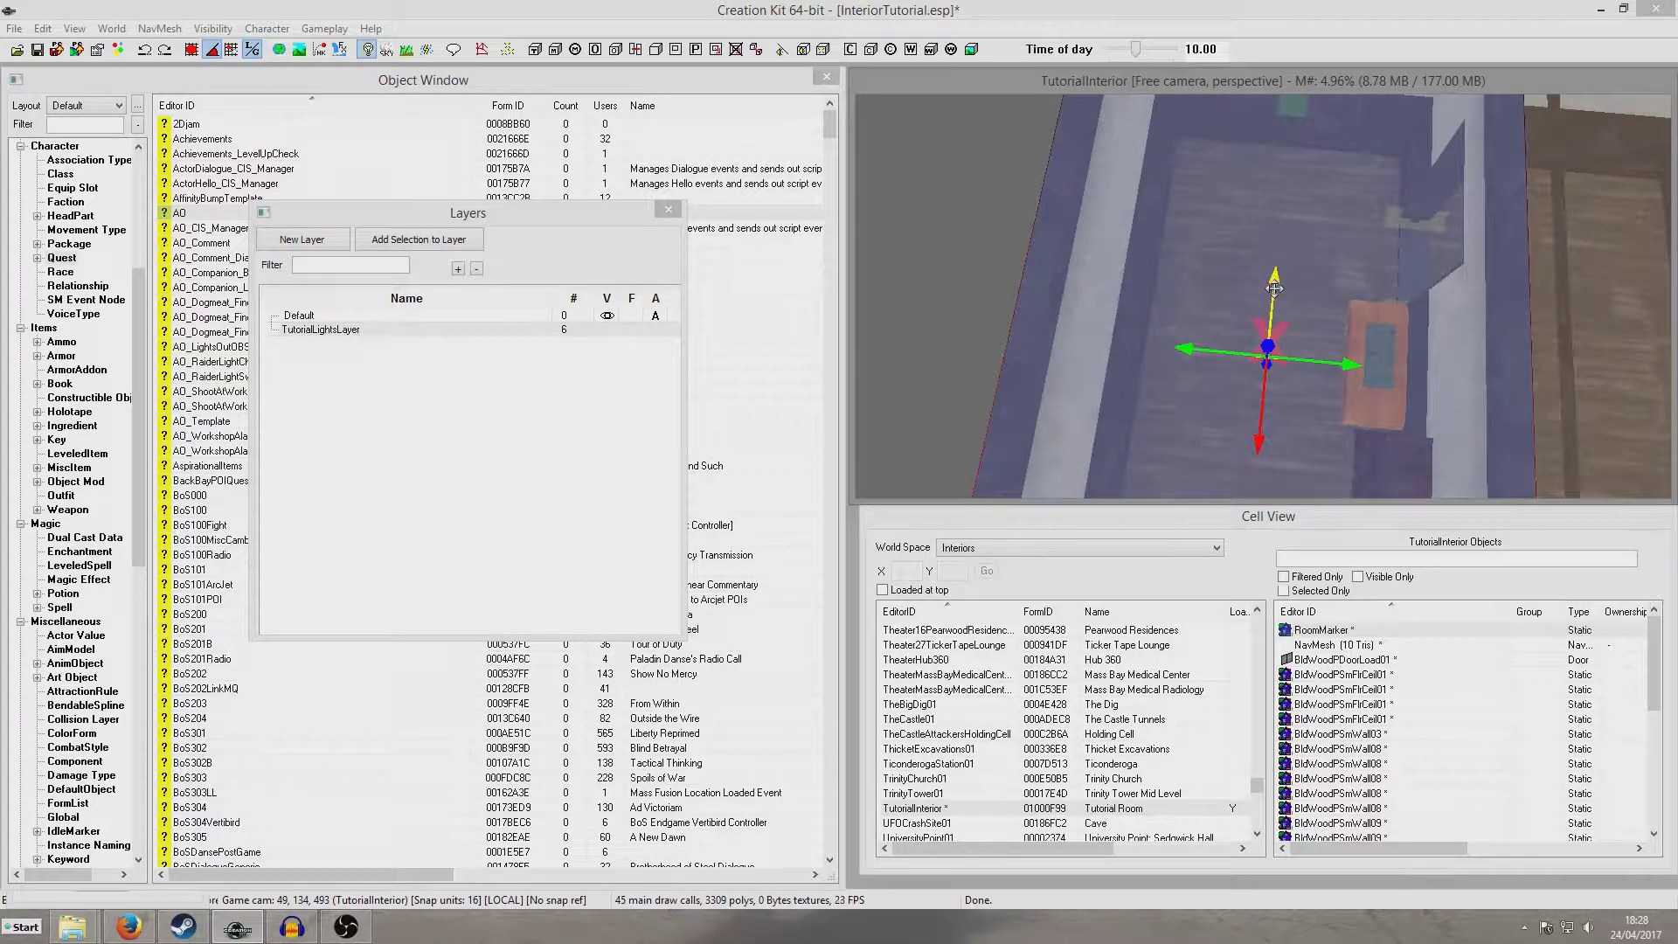
pyautogui.moveTo(1274, 288); pyautogui.dragTo(1275, 276)
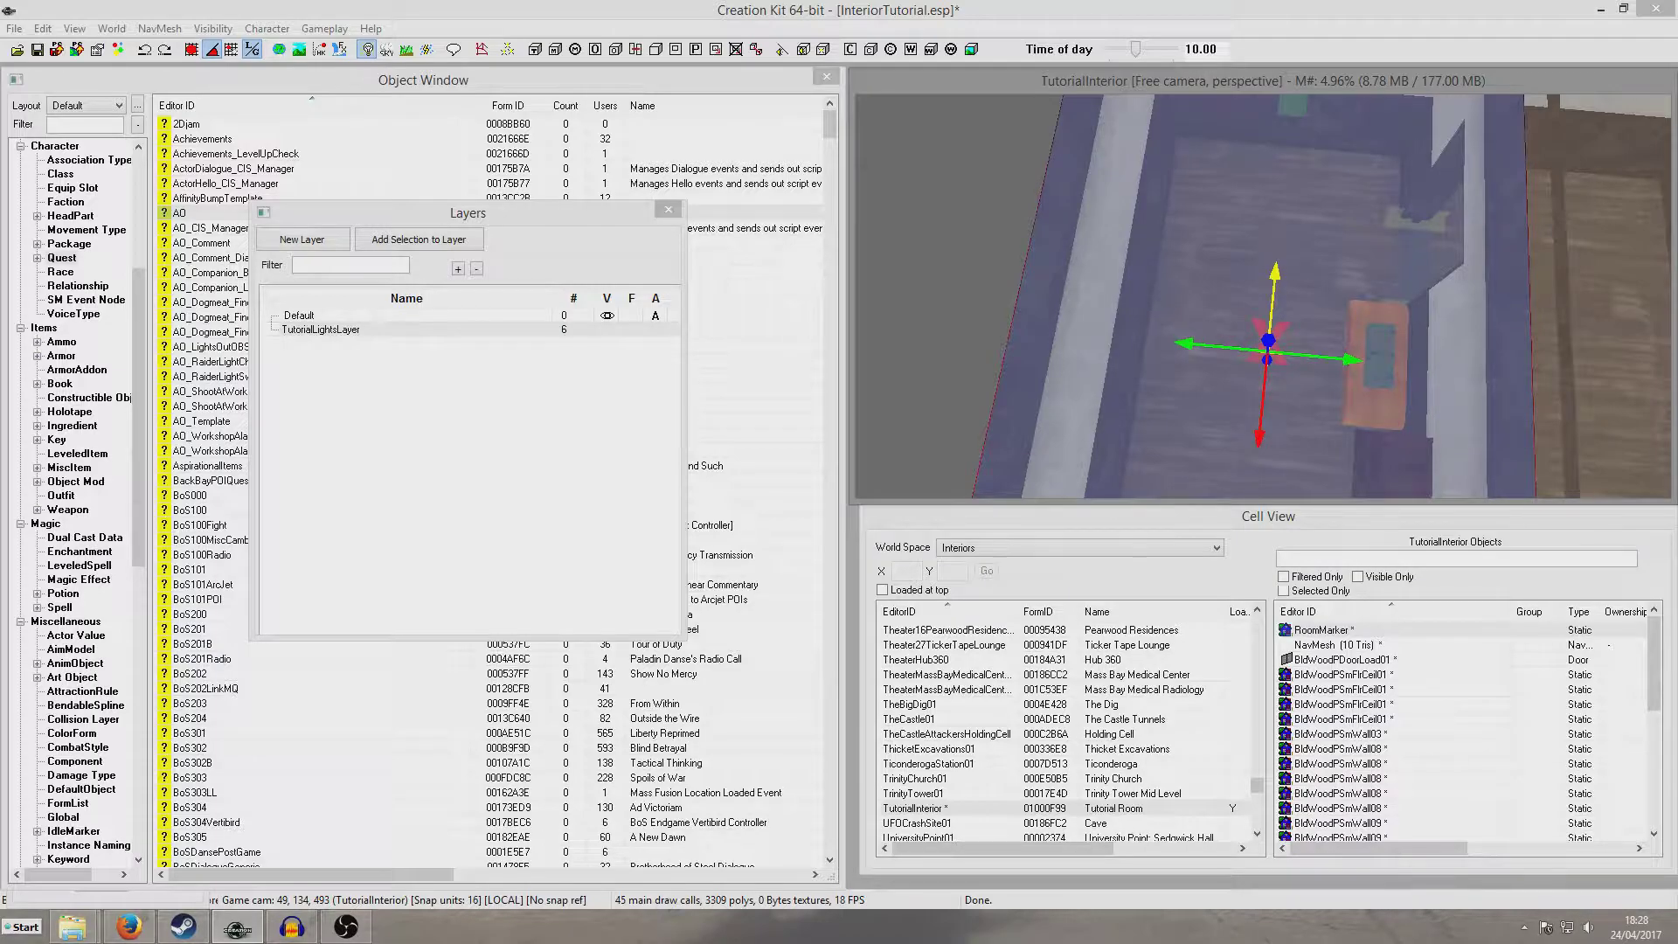
# - Examine how the room marker's sides fit around the room's walls from above and from the near end
pyautogui.scroll(-3, 1282, 251)
pyautogui.keyDown('shift'); pyautogui.moveTo(1282, 265); pyautogui.dragTo(1283, 276, button='middle'); pyautogui.keyUp('shift')
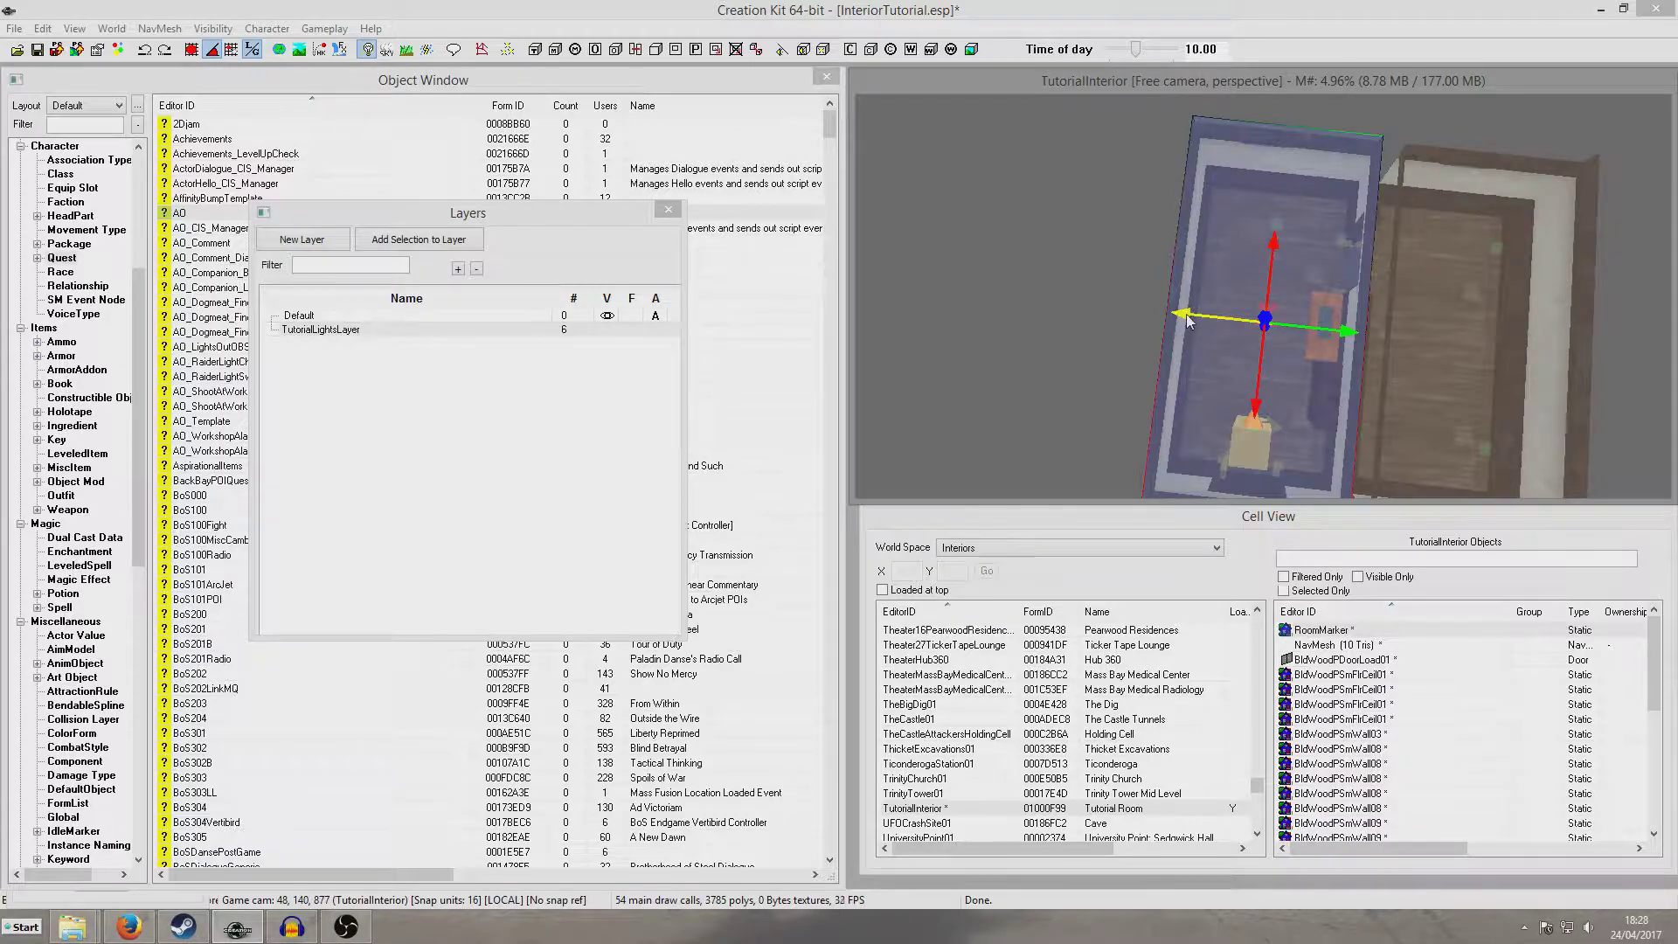
pyautogui.keyDown('shift'); pyautogui.moveTo(1185, 314); pyautogui.dragTo(1306, 210, button='middle'); pyautogui.keyUp('shift')
pyautogui.scroll(4, 1383, 343)
pyautogui.scroll(-7, 1379, 349)
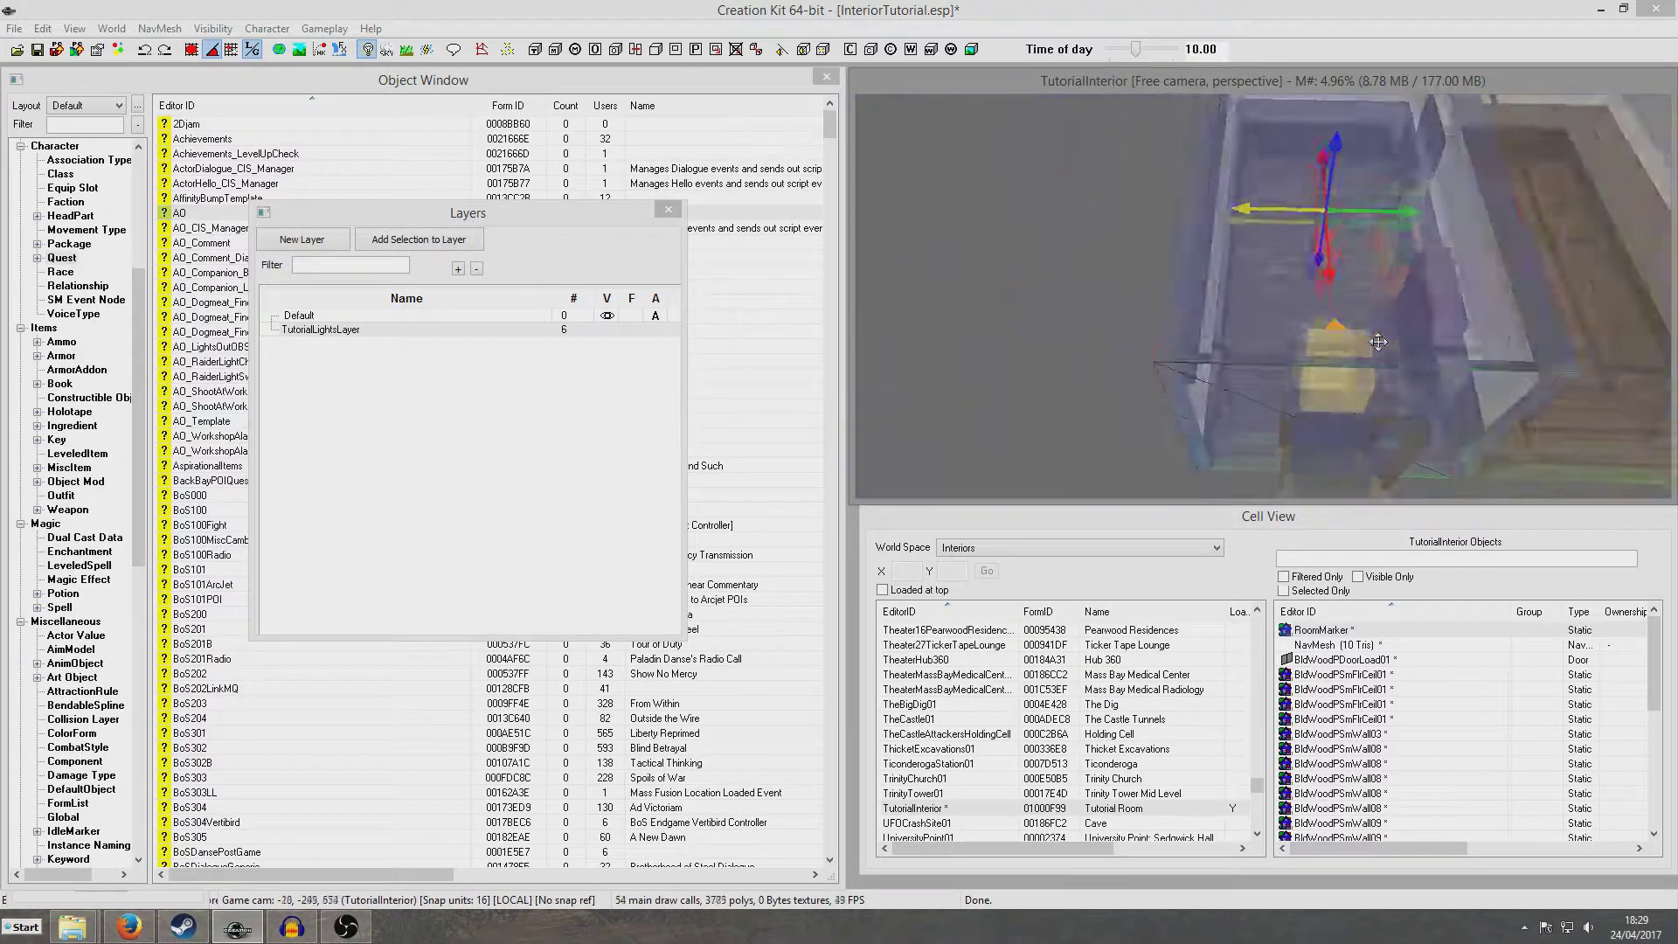
pyautogui.scroll(4, 1381, 348)
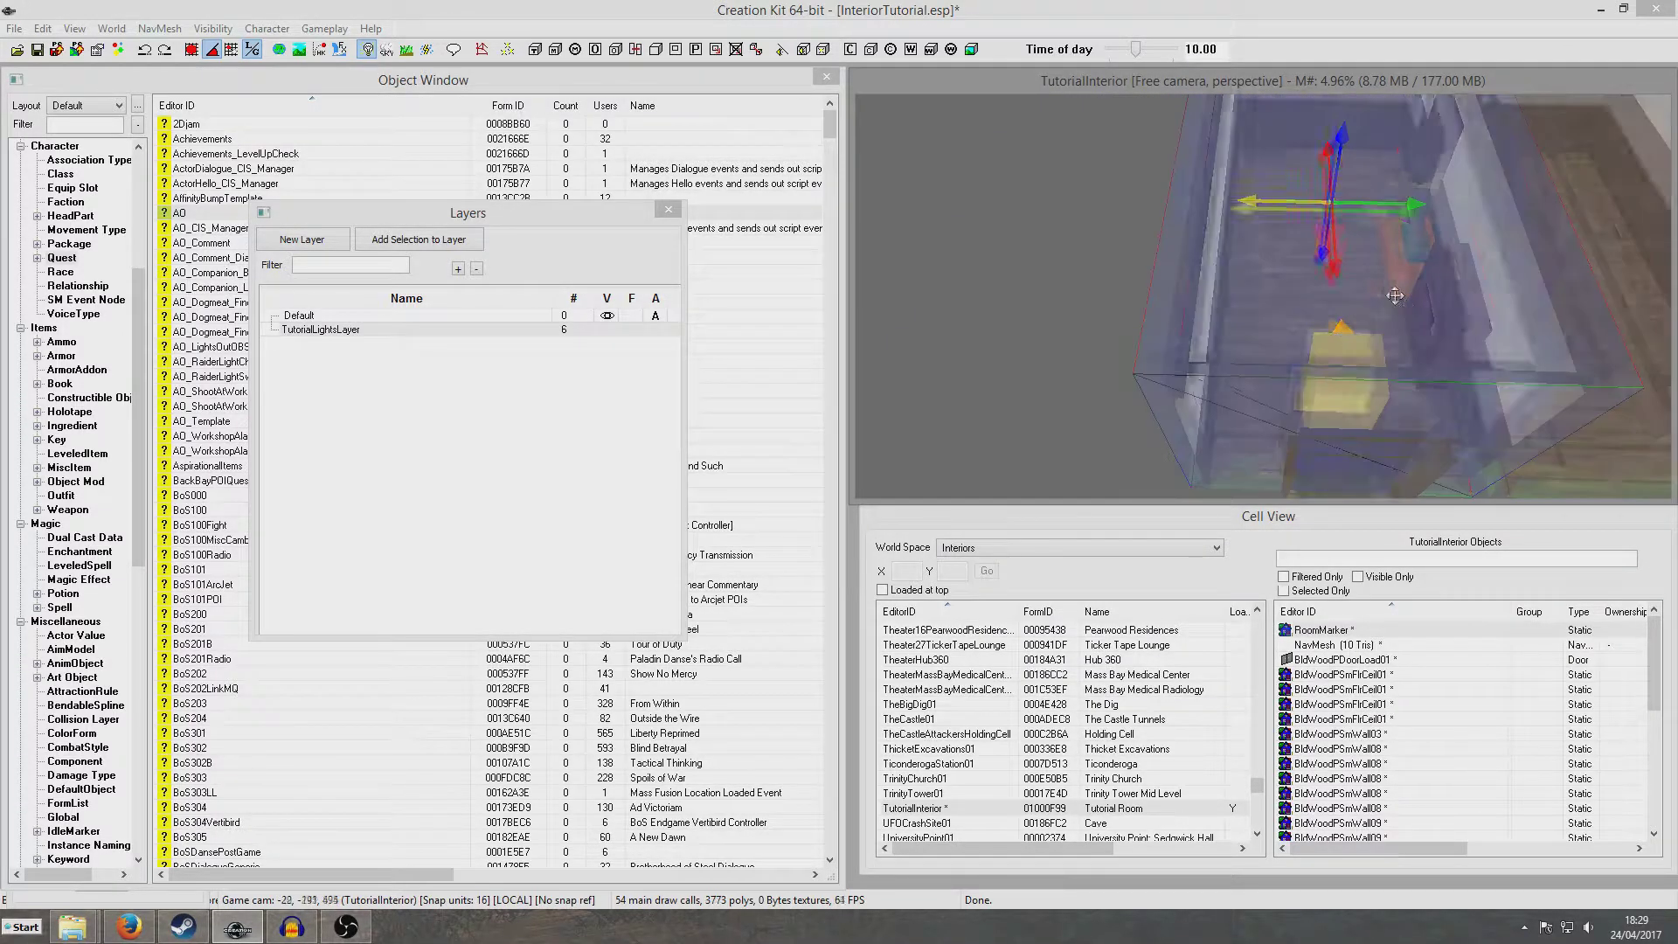
pyautogui.moveTo(1401, 303)
pyautogui.keyDown('shift'); pyautogui.mouseDown(button='middle')
pyautogui.moveTo(1276, 337)
pyautogui.moveTo(1425, 288)
pyautogui.mouseUp(button='middle'); pyautogui.keyUp('shift')
pyautogui.scroll(7, 1416, 345)
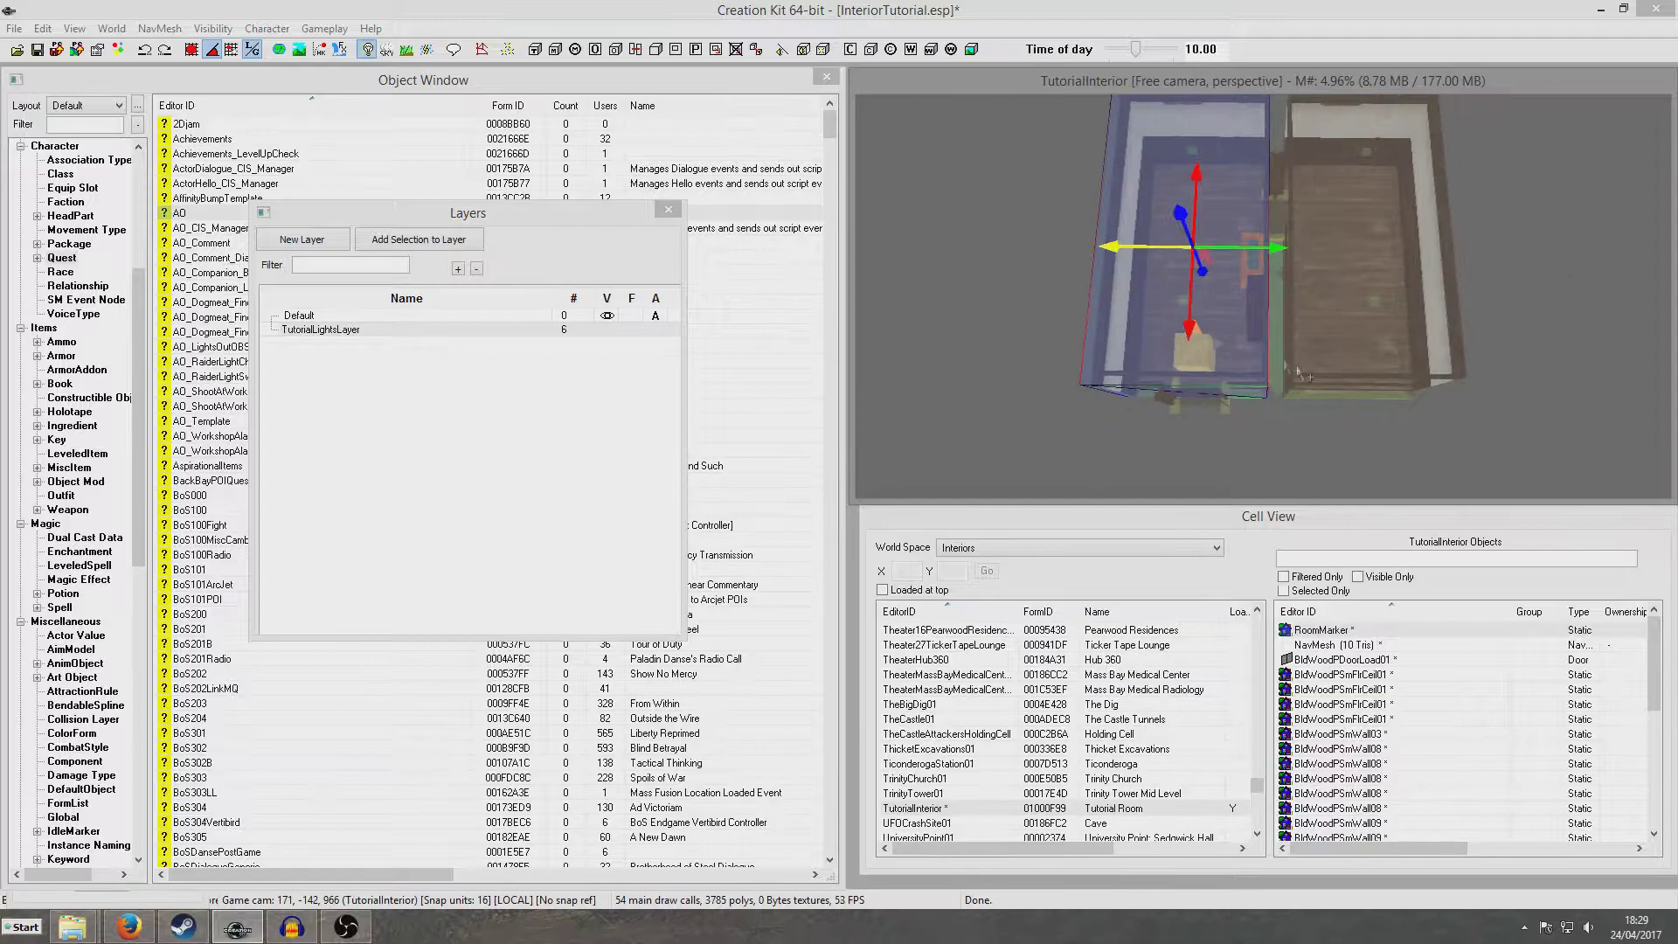
# - Try to rotate the footlocker about its vertical axis
pyautogui.moveTo(1353, 333); pyautogui.dragTo(1249, 348, button='middle')
pyautogui.click(1468, 348)
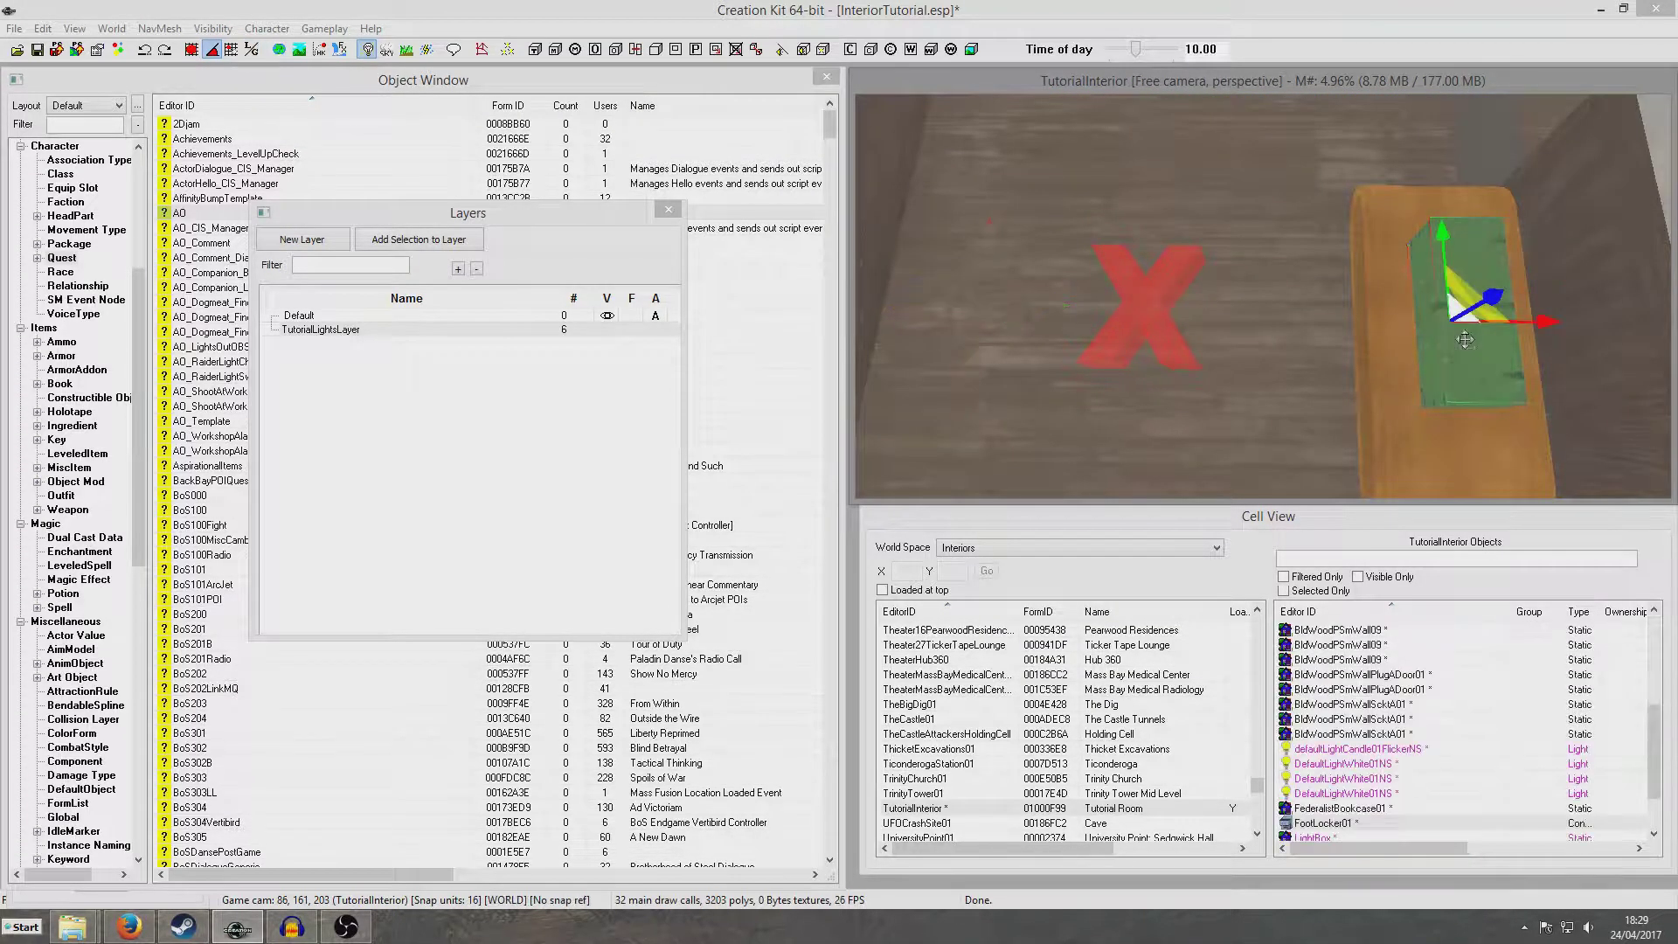
pyautogui.press('e')
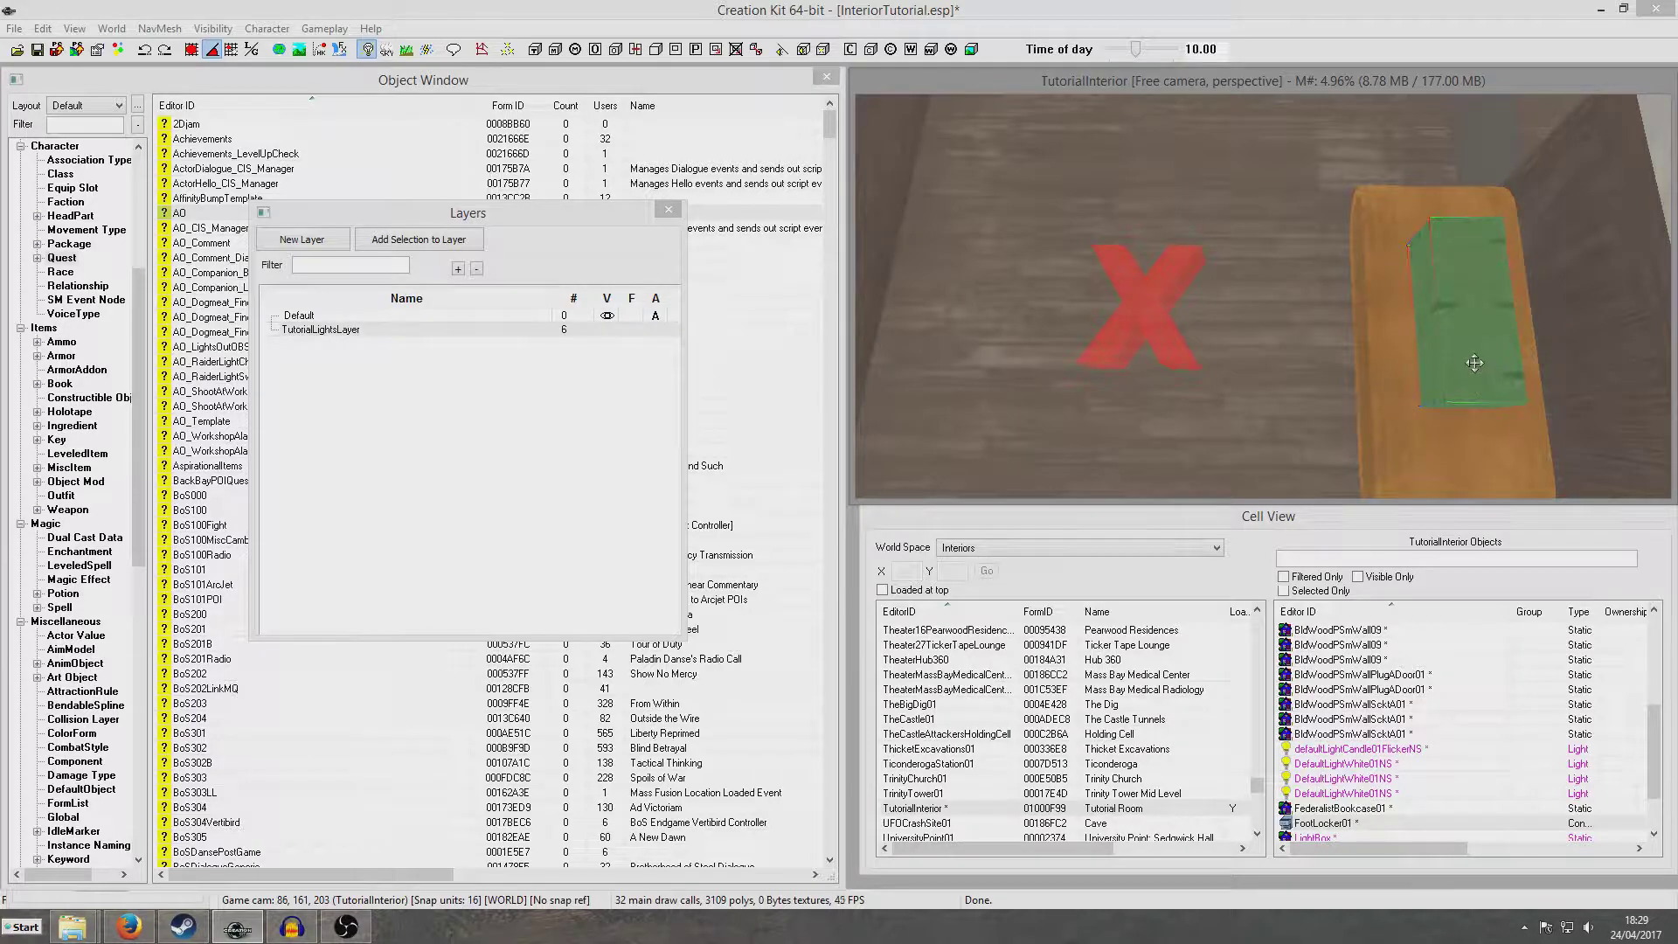
pyautogui.moveTo(1468, 348); pyautogui.dragTo(1512, 348, button='right')
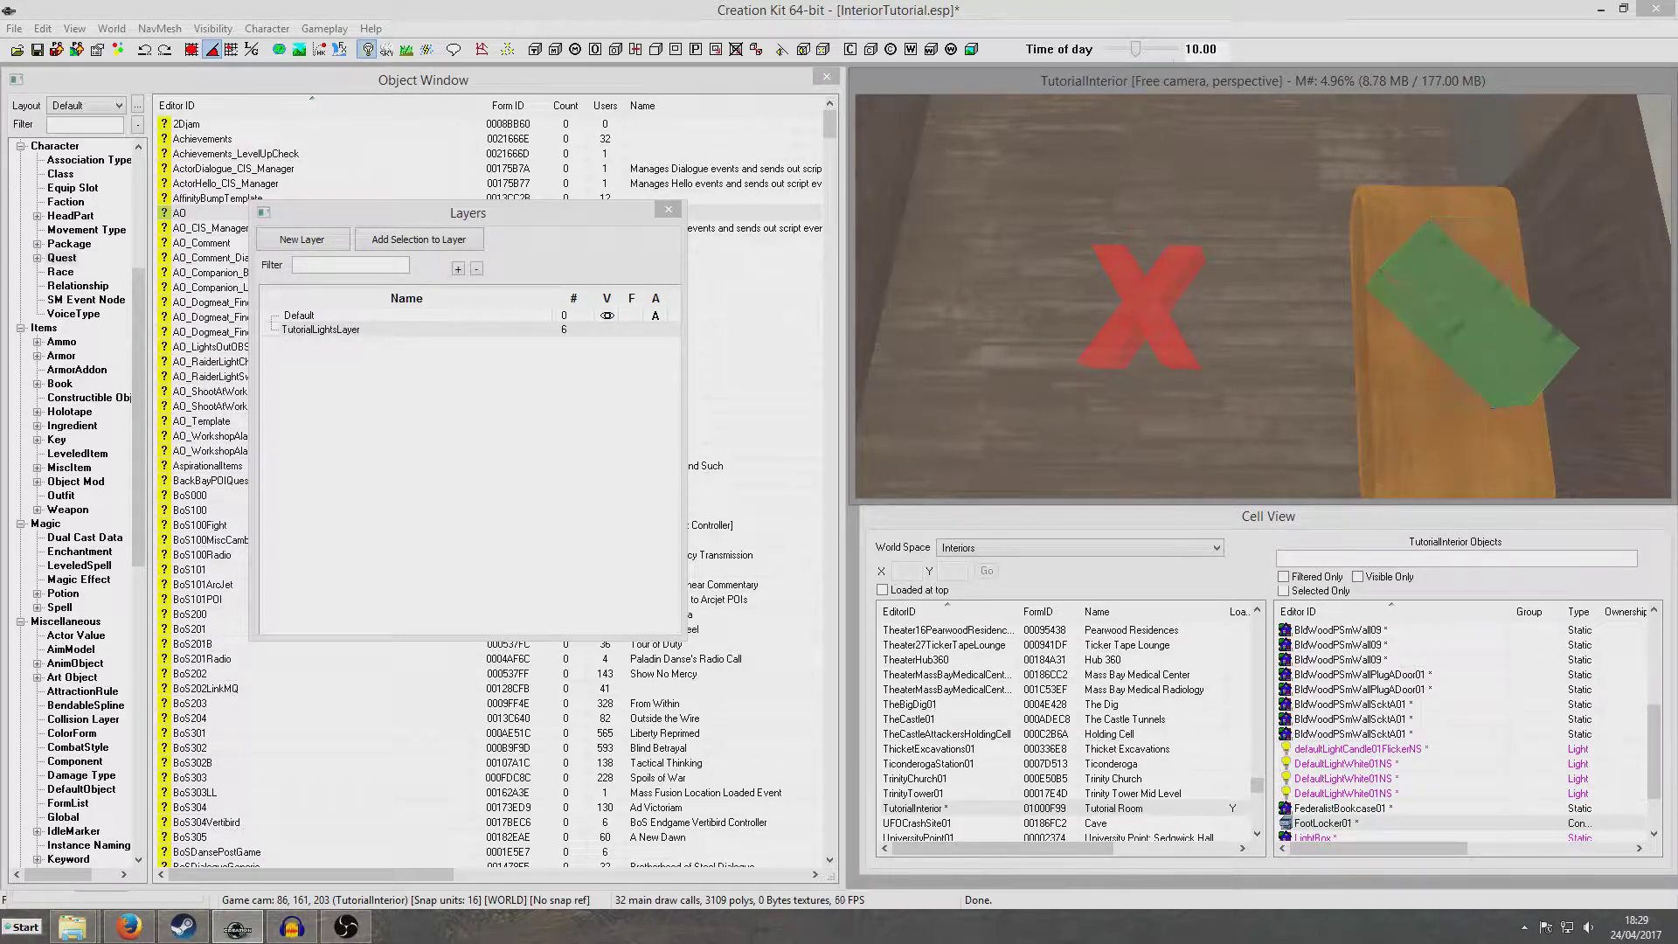
# - Select the furnished room's marker and extend its side facing the empty room slightly outward into the dividing doorway wall
pyautogui.scroll(-10, 1477, 359)
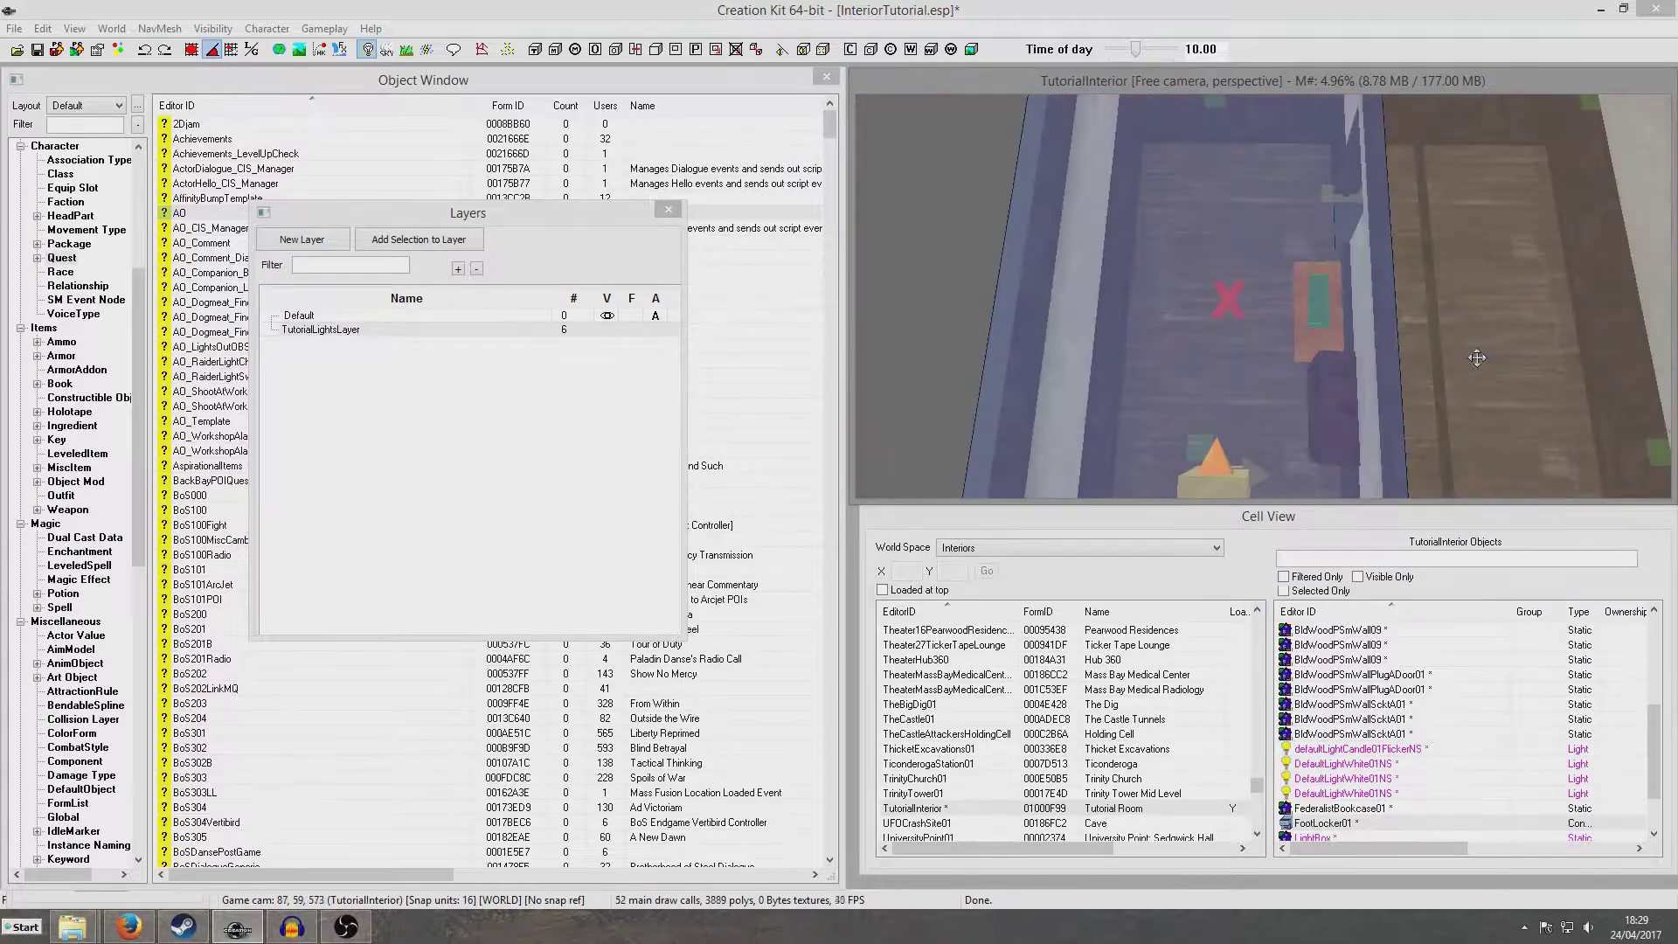
pyautogui.keyDown('shift'); pyautogui.moveTo(1378, 351); pyautogui.dragTo(1367, 409, button='middle'); pyautogui.keyUp('shift')
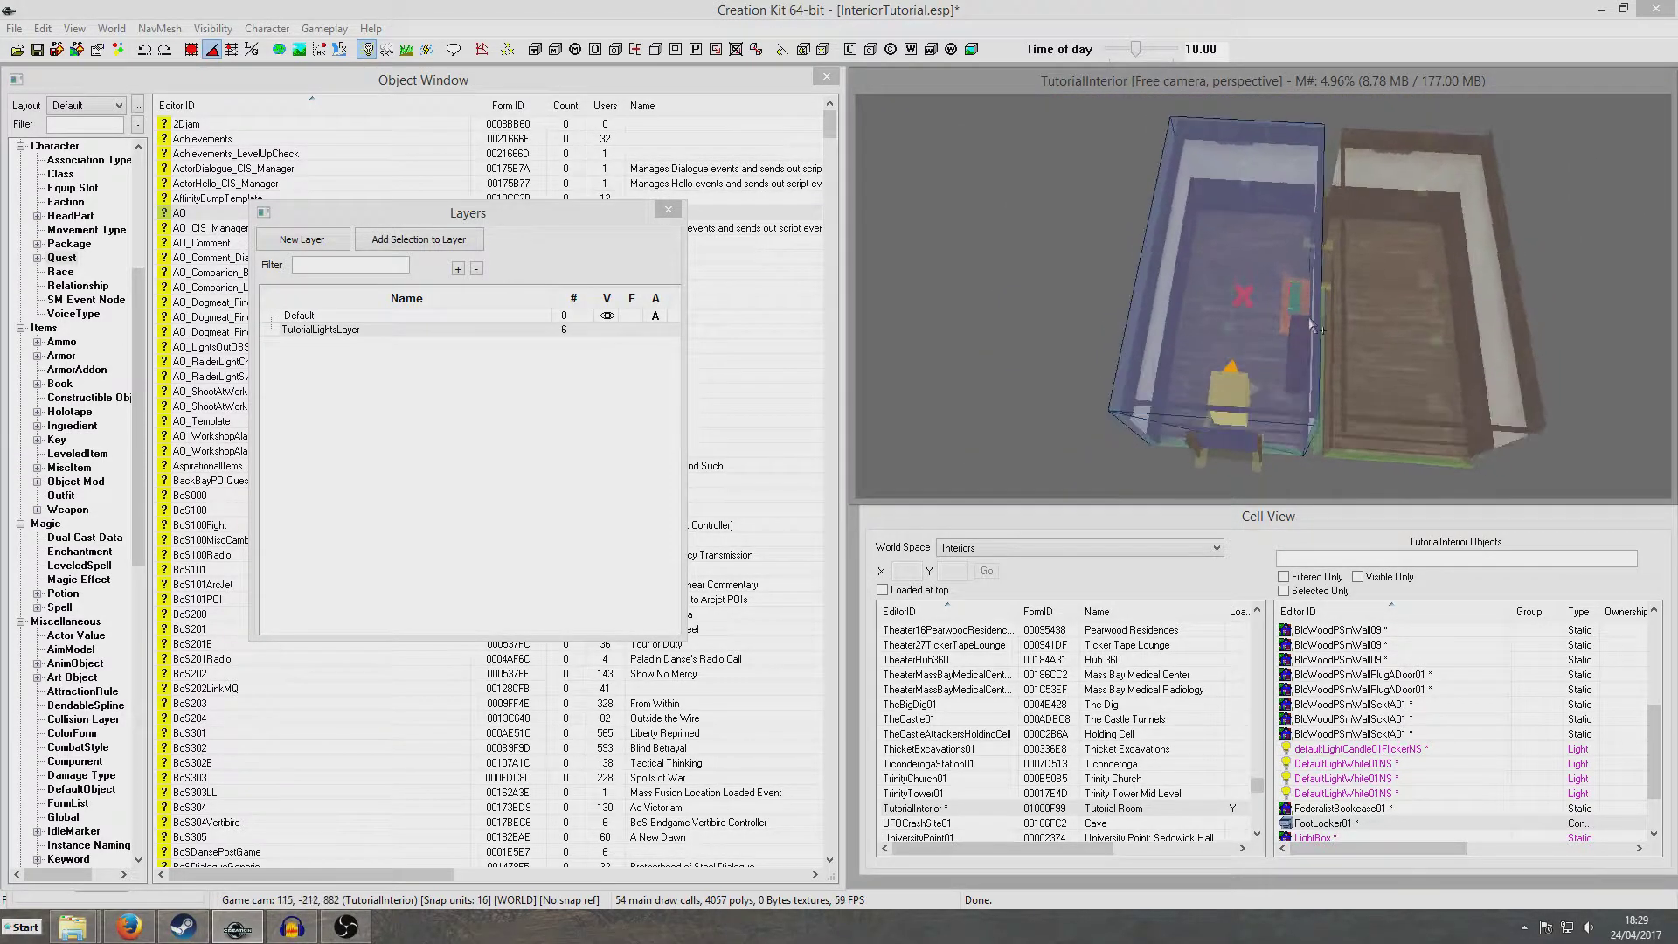
pyautogui.click(1309, 313)
pyautogui.keyDown('shift'); pyautogui.moveTo(1357, 342); pyautogui.dragTo(1344, 380, button='middle'); pyautogui.keyUp('shift')
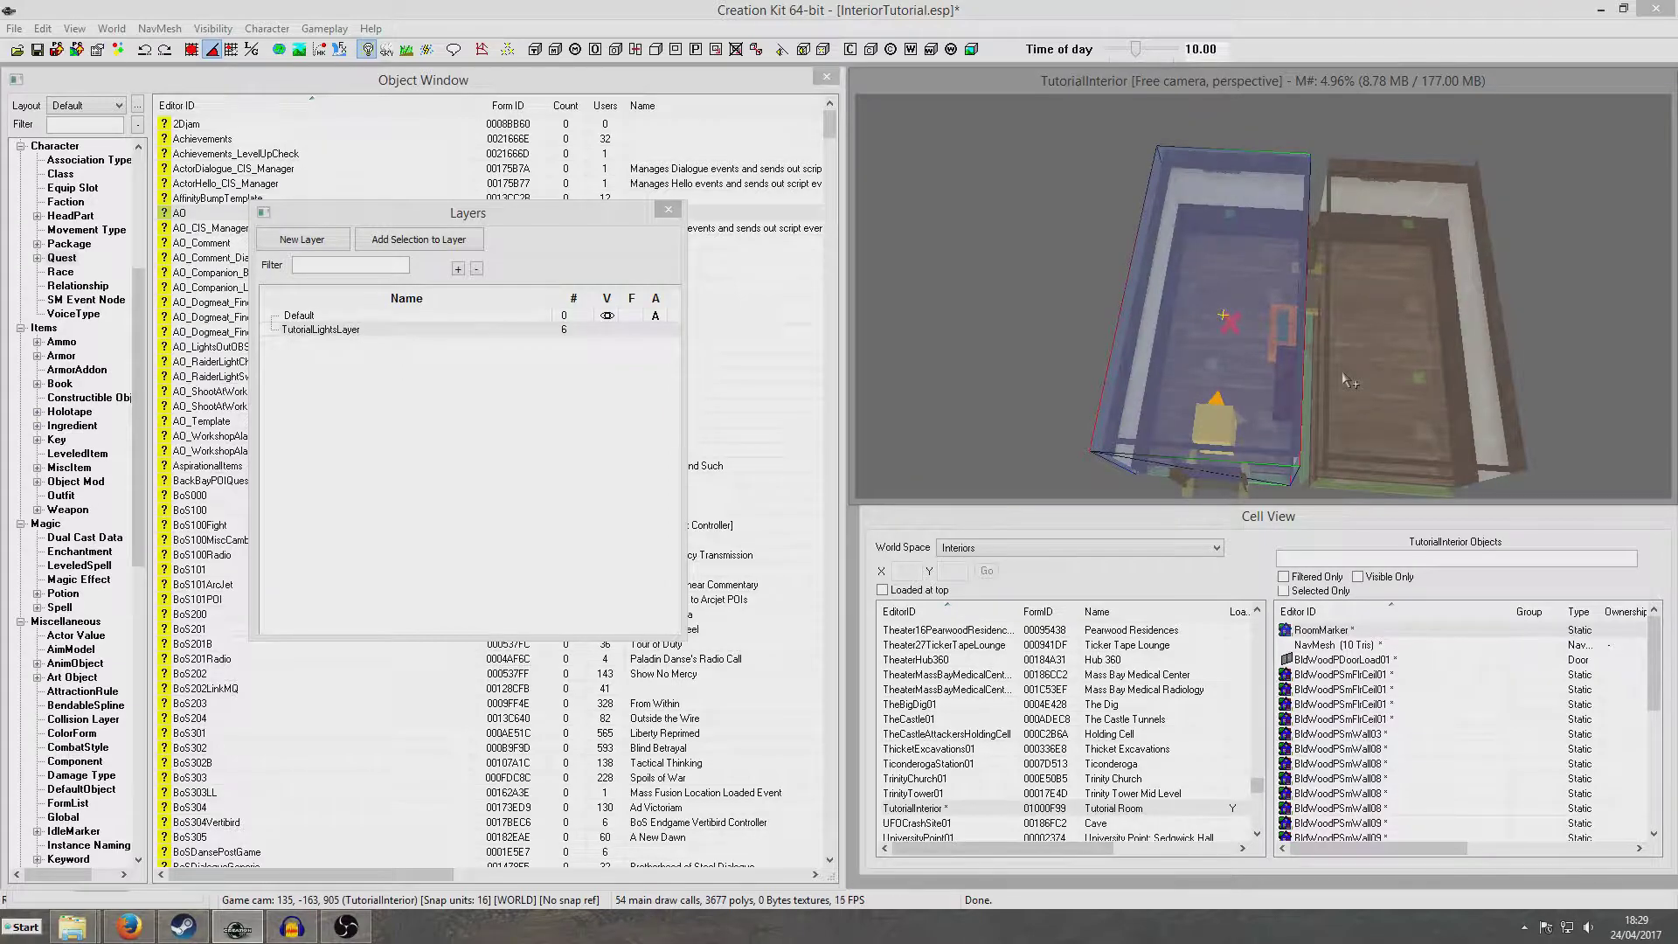
pyautogui.press('w')
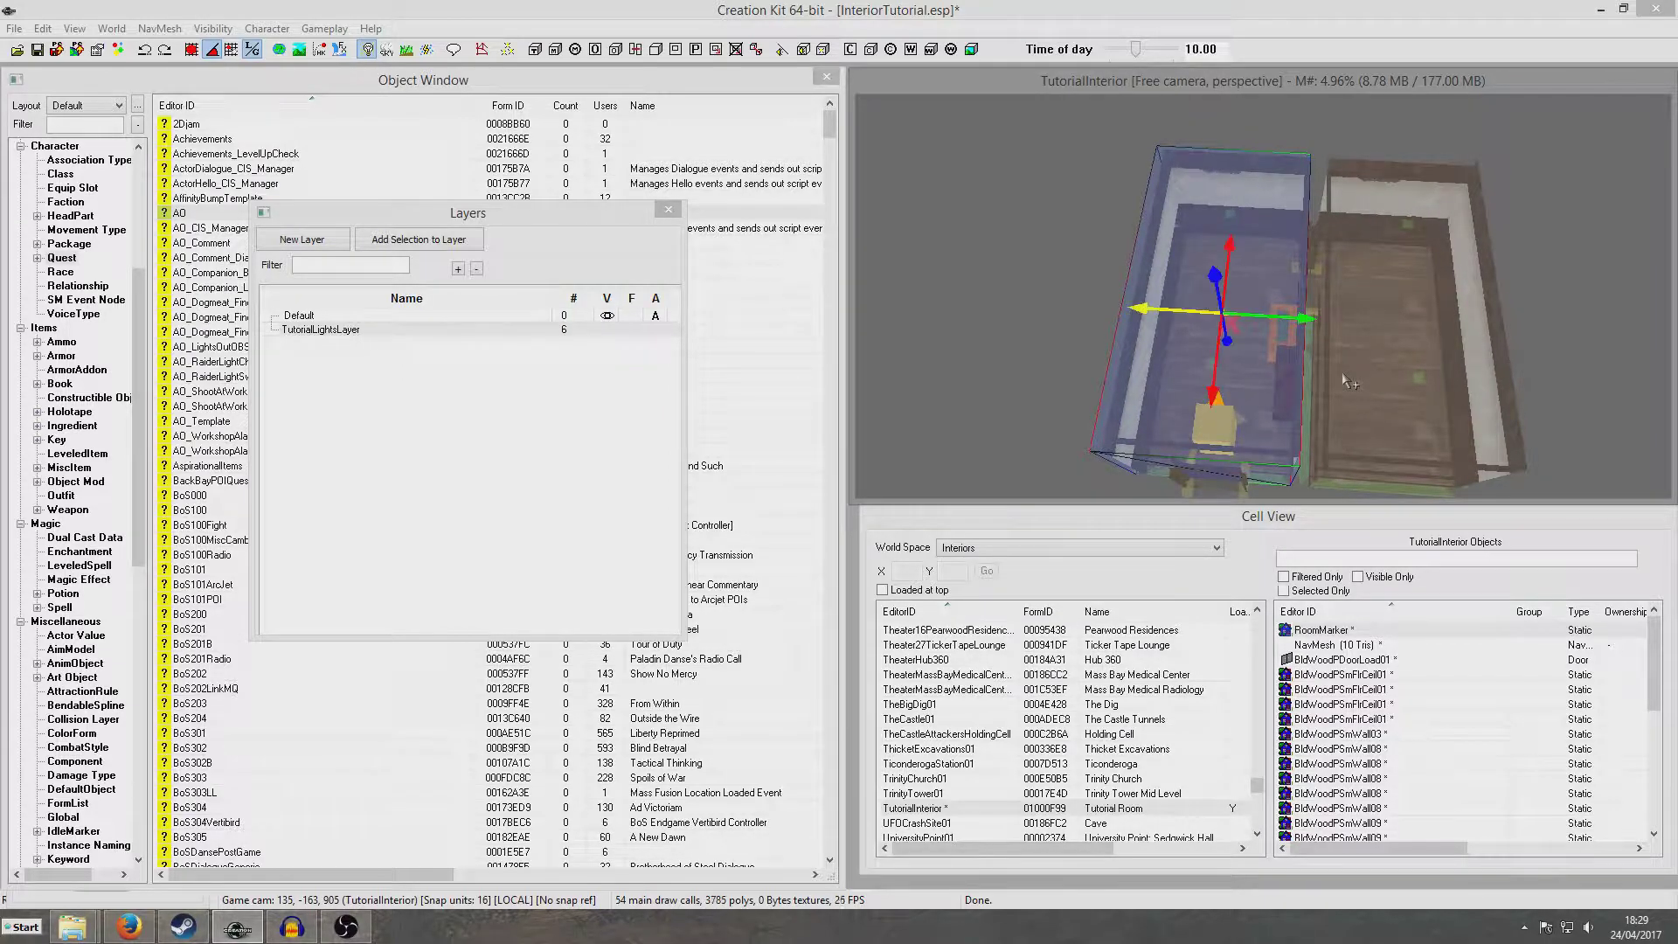
pyautogui.scroll(3, 1351, 394)
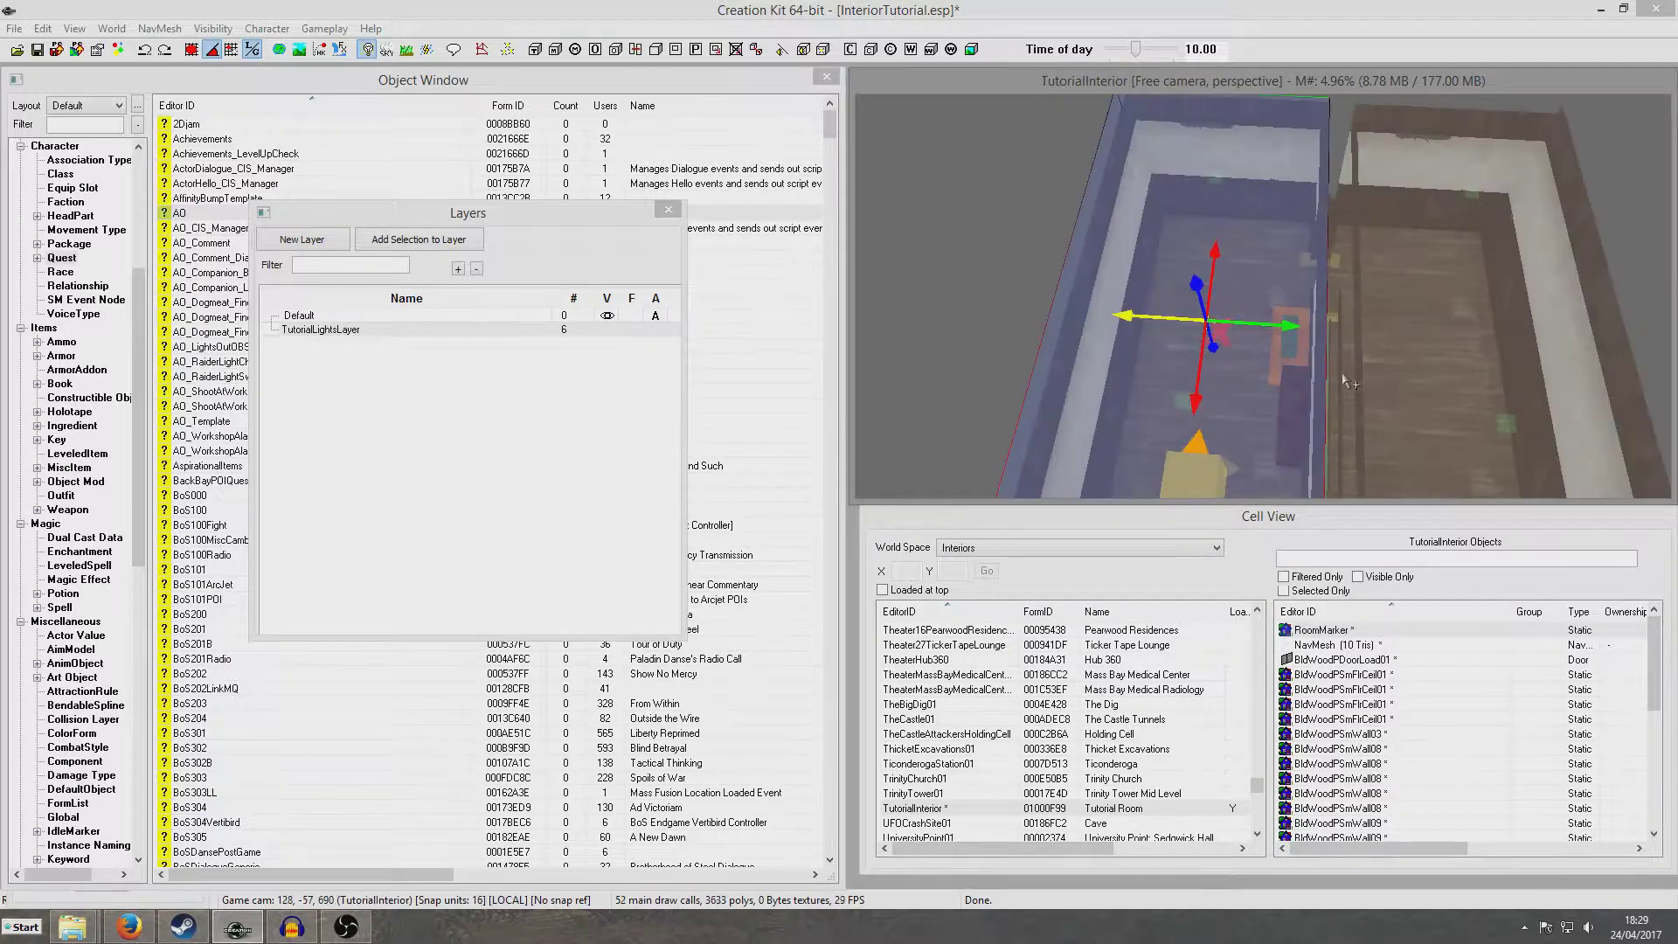
pyautogui.scroll(4, 1353, 406)
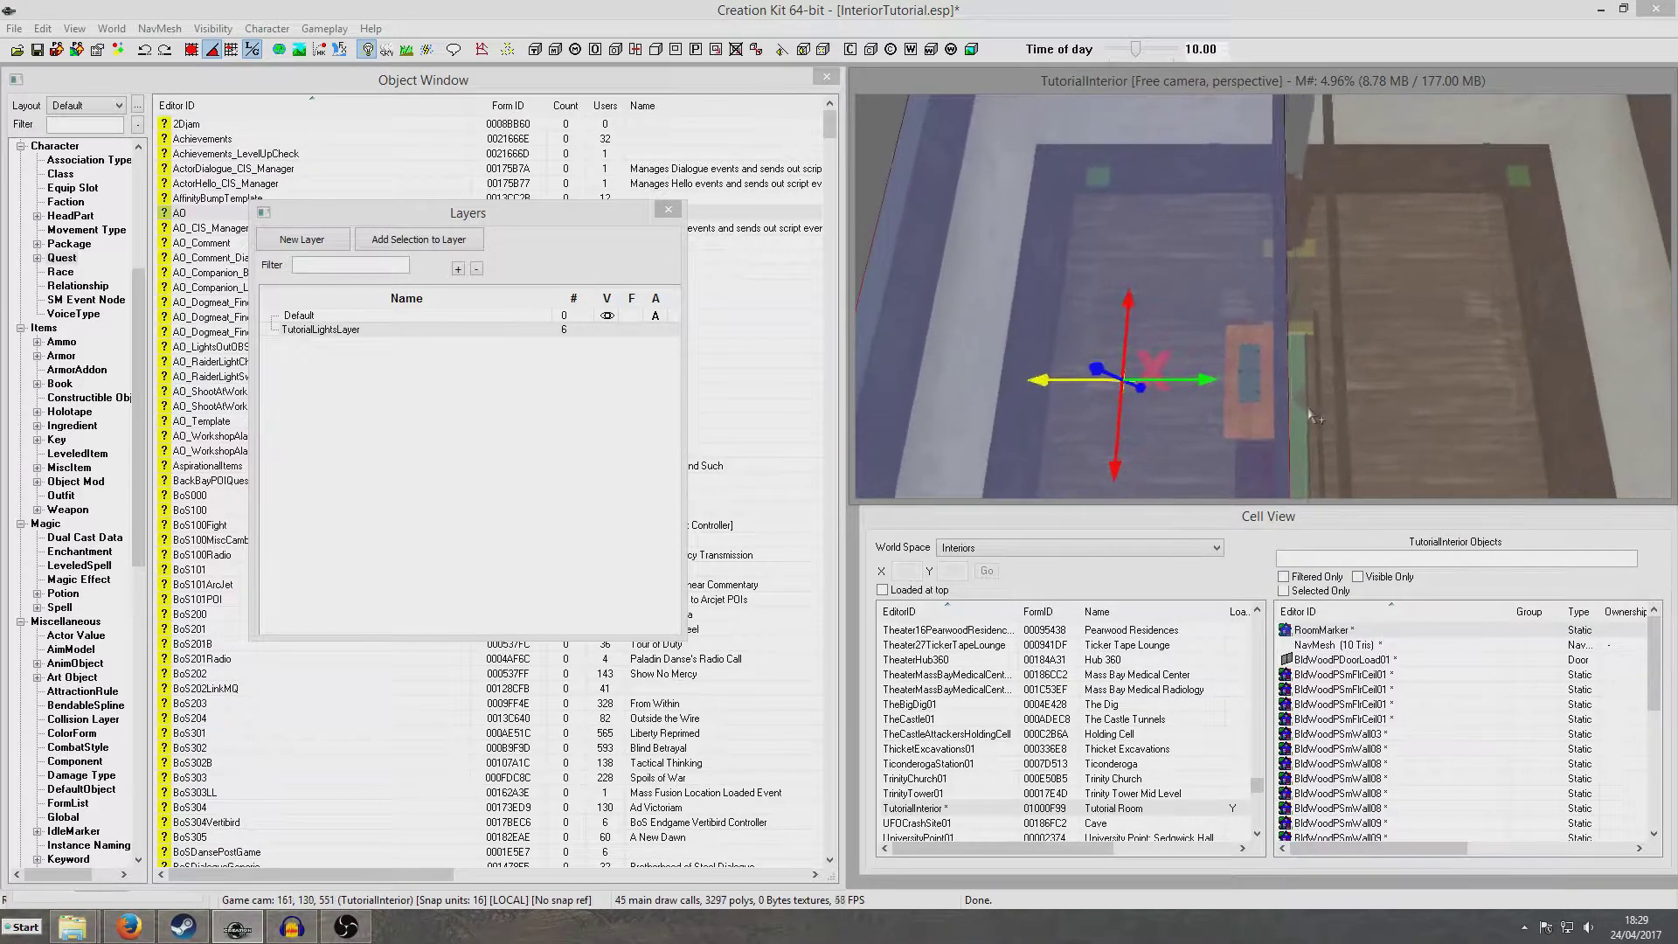
pyautogui.moveTo(1285, 420); pyautogui.dragTo(1274, 434, button='middle')
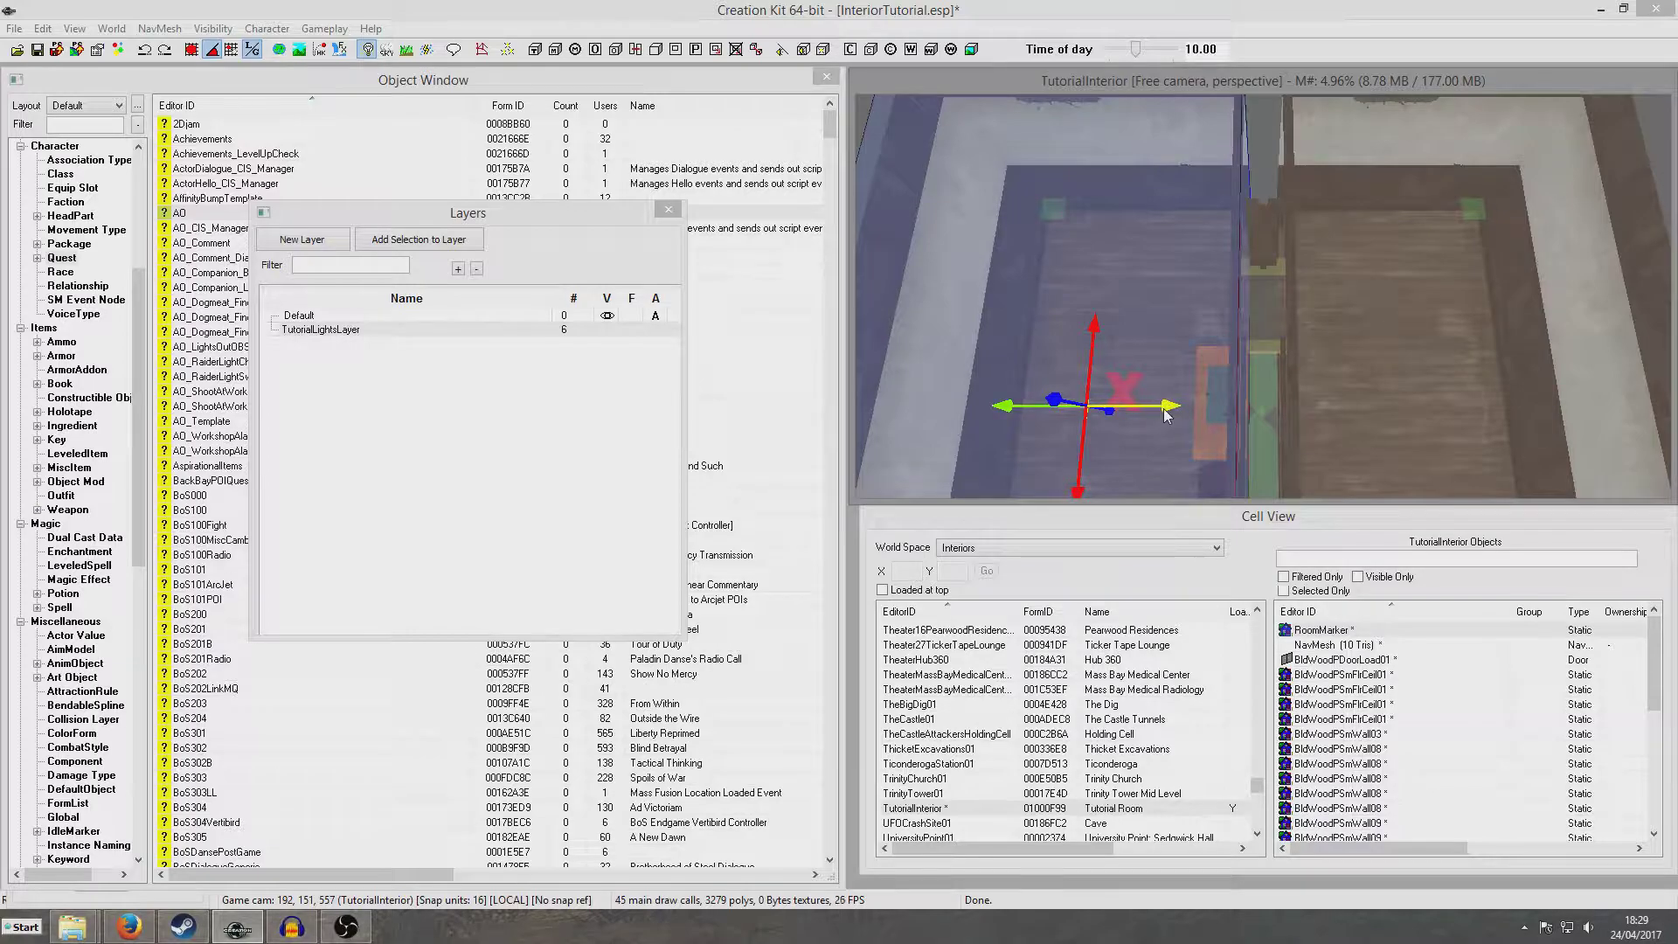
pyautogui.moveTo(1166, 405); pyautogui.dragTo(1174, 404)
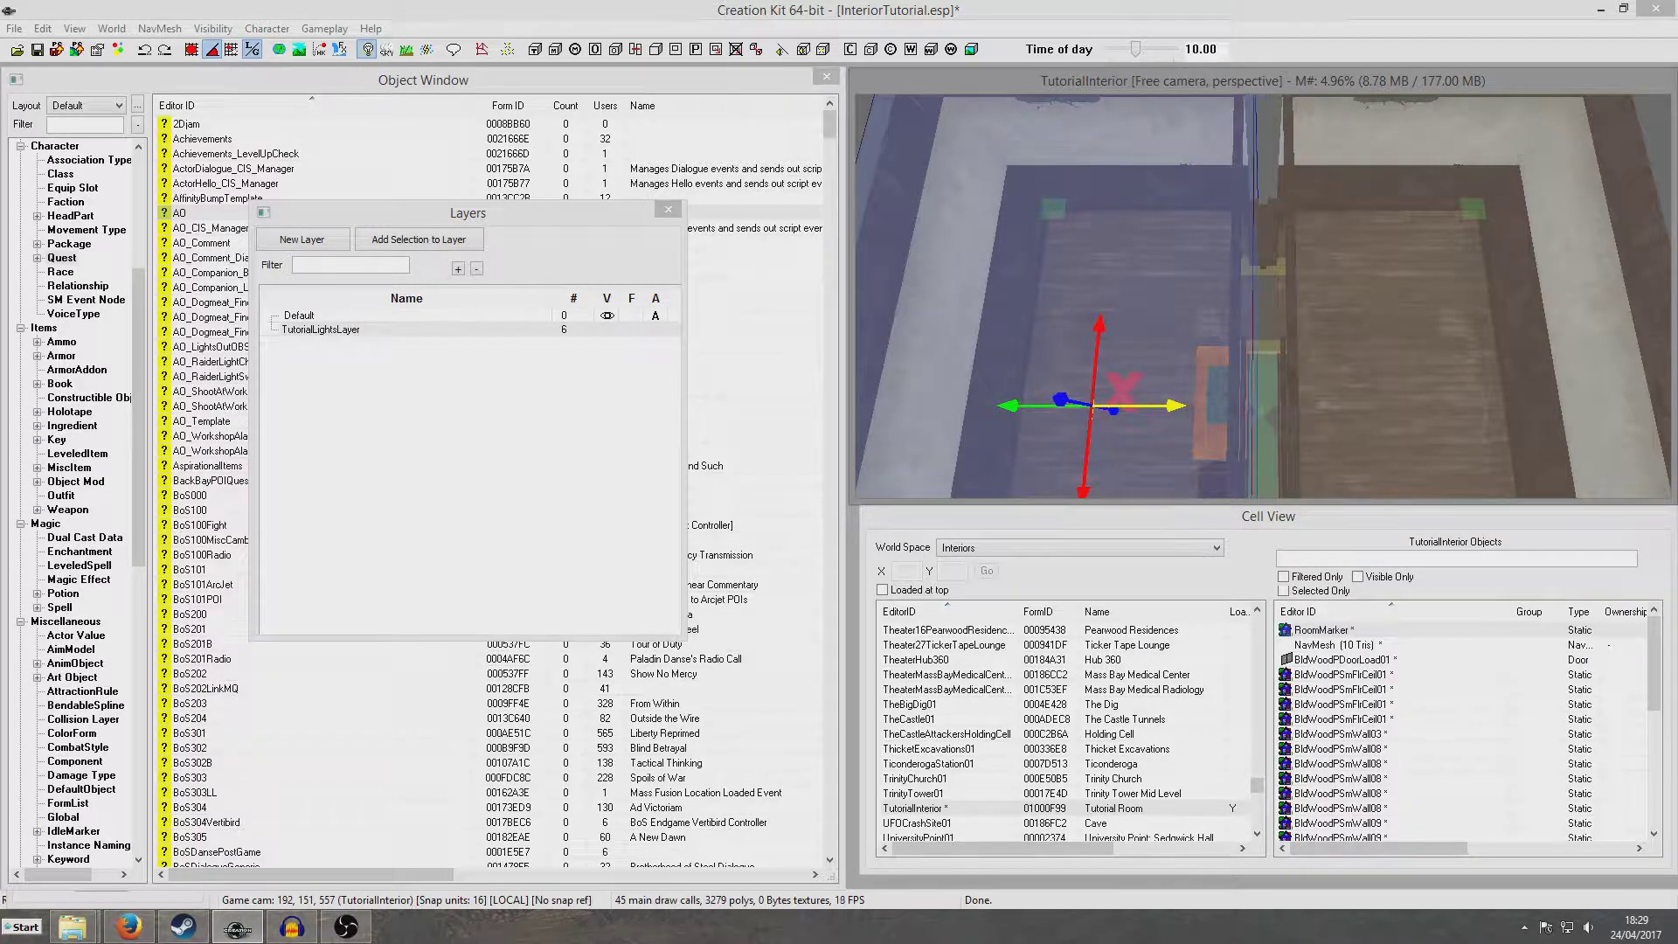
# - Select the wall pieces enclosing the empty second room and create a room marker around the selection
pyautogui.scroll(-5, 1324, 305)
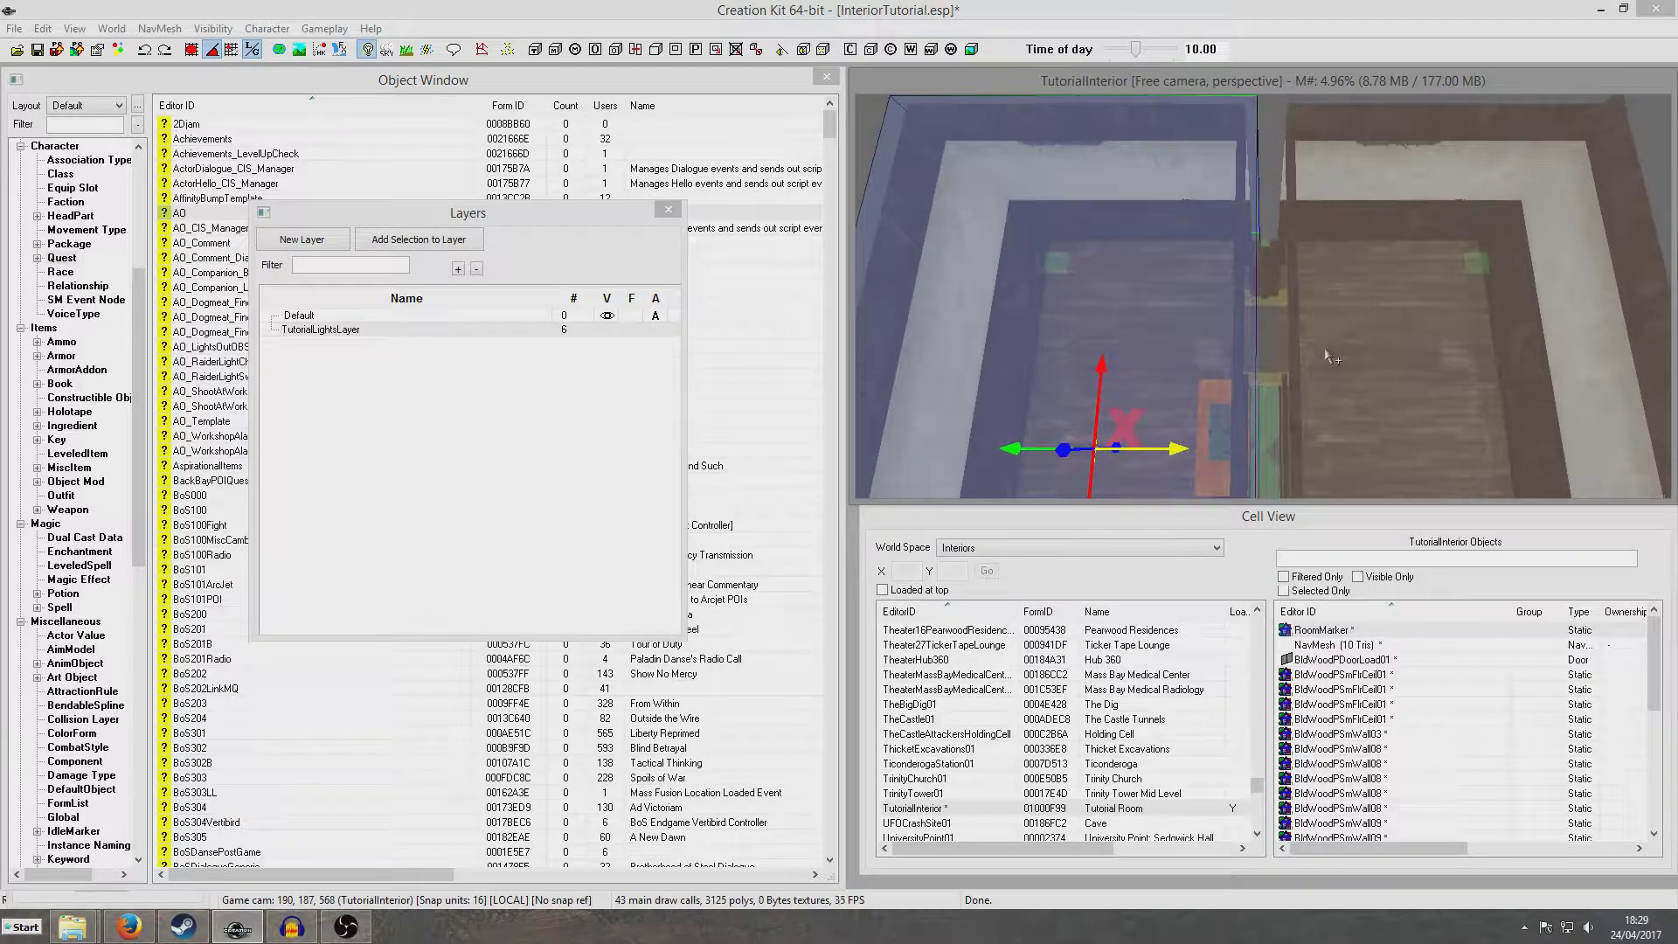
pyautogui.scroll(5, 1325, 368)
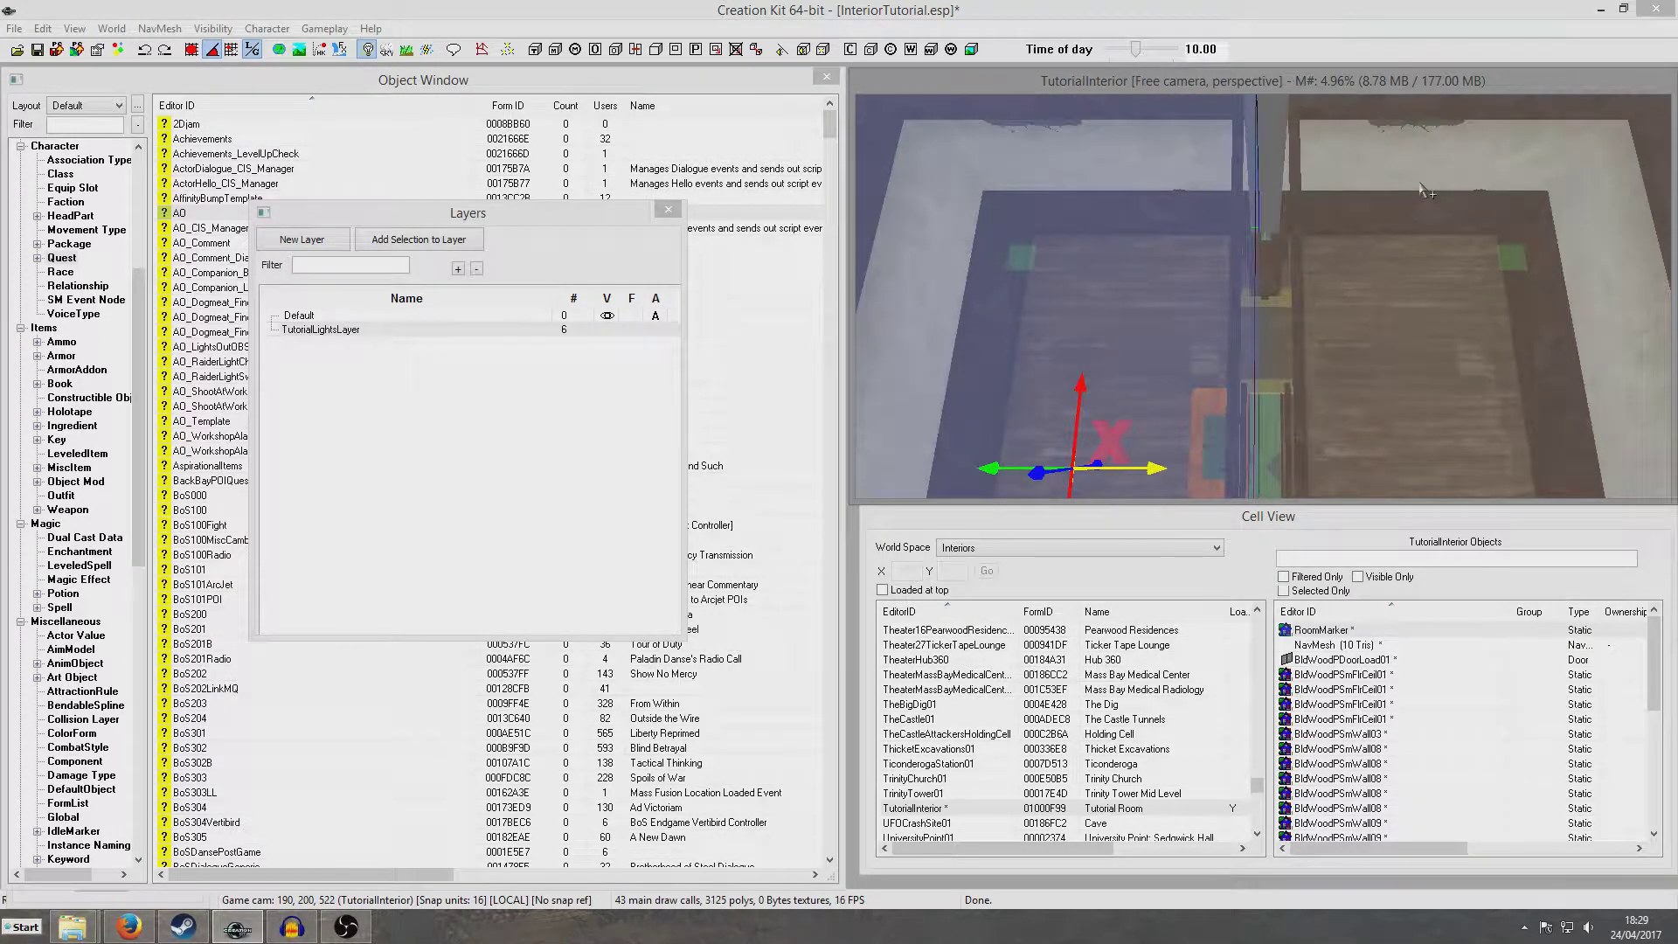
pyautogui.click(1421, 189)
pyautogui.moveTo(1421, 253); pyautogui.dragTo(1330, 275, button='middle')
pyautogui.press('e')
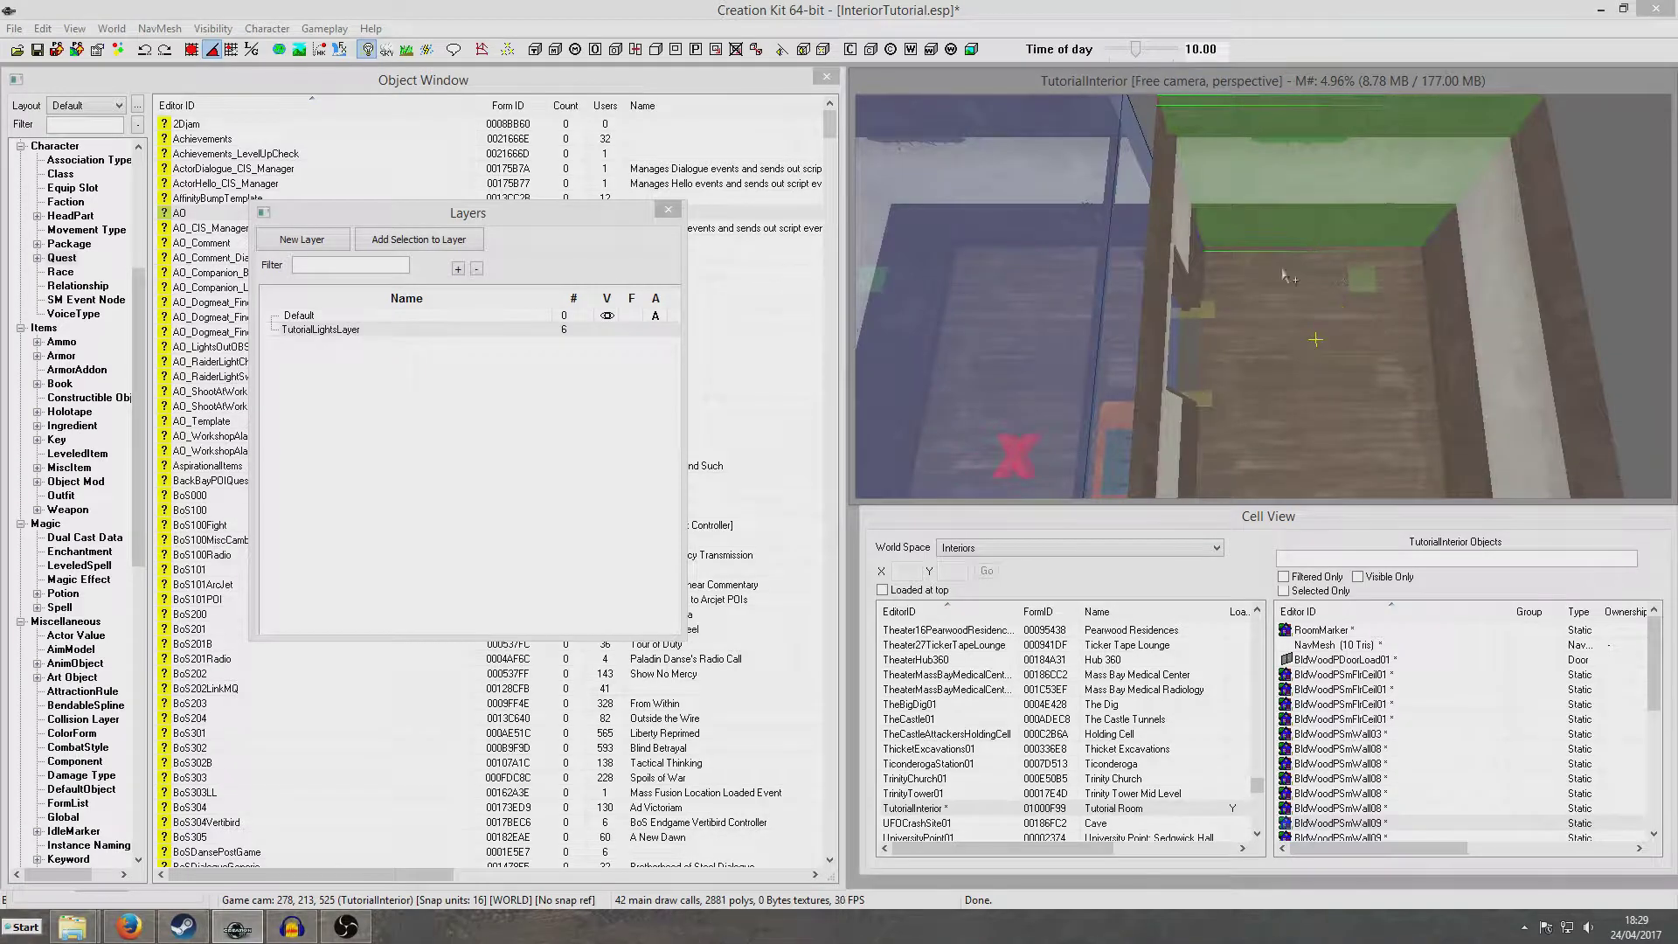
pyautogui.keyDown('ctrl'); pyautogui.click(1176, 218); pyautogui.keyUp('ctrl')
pyautogui.keyDown('ctrl'); pyautogui.click(1491, 237); pyautogui.keyUp('ctrl')
pyautogui.moveTo(1348, 486); pyautogui.dragTo(1328, 267, button='middle')
pyautogui.keyDown('ctrl'); pyautogui.click(1145, 318); pyautogui.keyUp('ctrl')
pyautogui.keyDown('ctrl'); pyautogui.click(1523, 319); pyautogui.keyUp('ctrl')
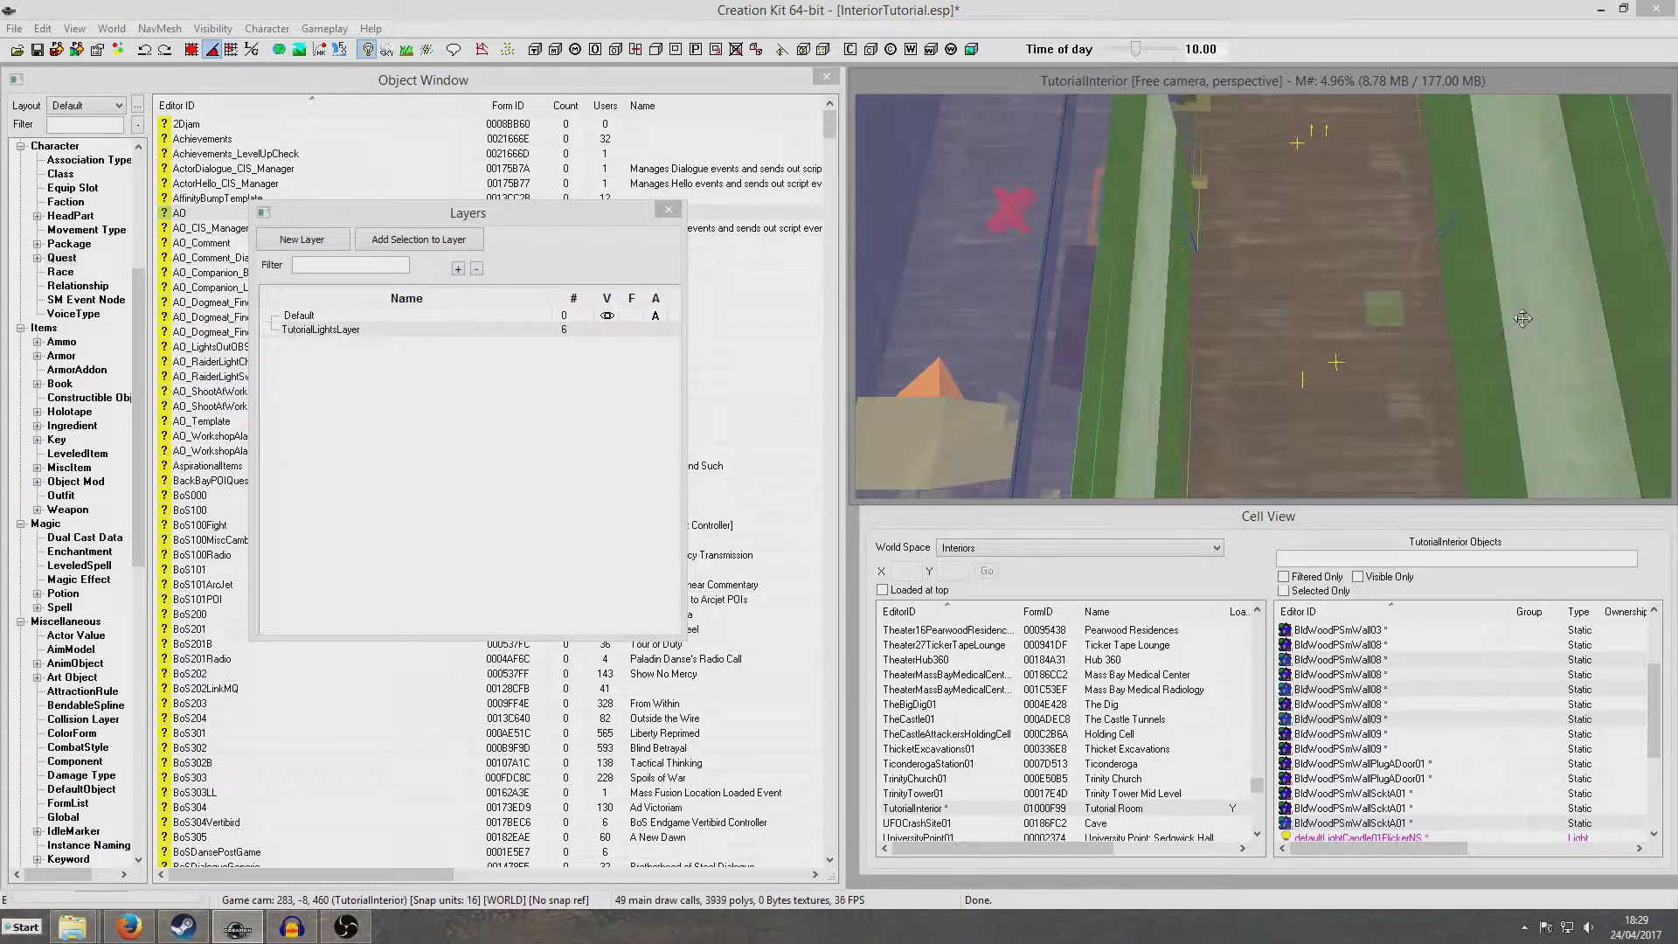
pyautogui.scroll(-5, 1519, 317)
pyautogui.keyDown('shift'); pyautogui.moveTo(1330, 352); pyautogui.dragTo(1540, 335, button='middle'); pyautogui.keyUp('shift')
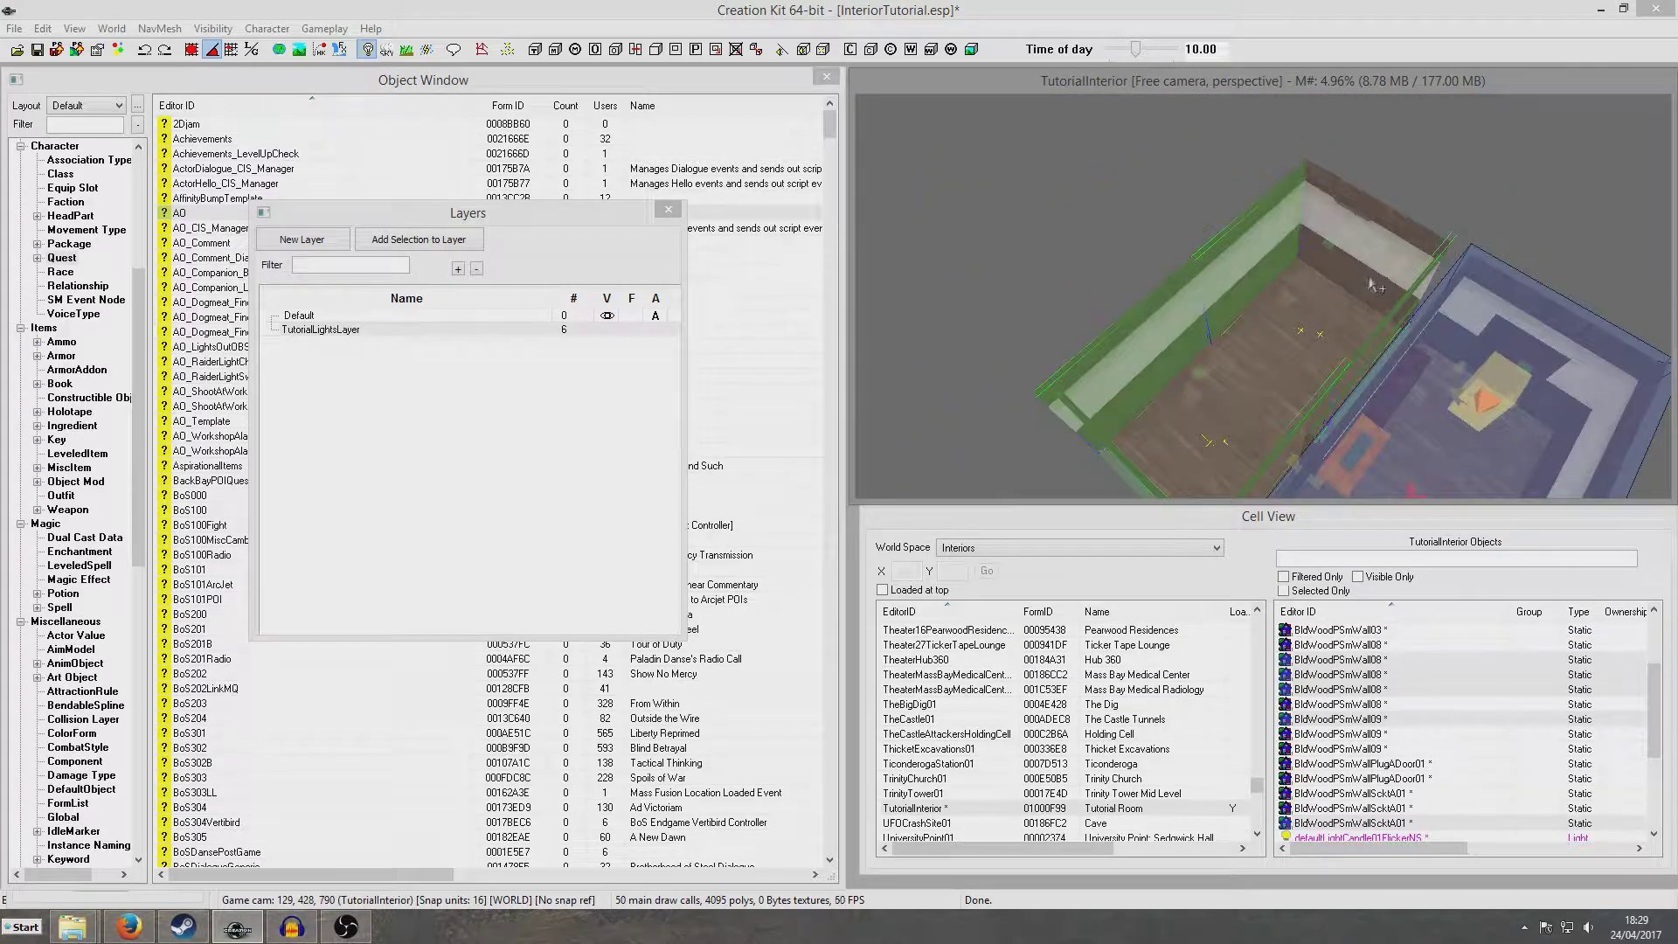
pyautogui.keyDown('shift'); pyautogui.moveTo(1374, 285); pyautogui.dragTo(1269, 316, button='middle'); pyautogui.keyUp('shift')
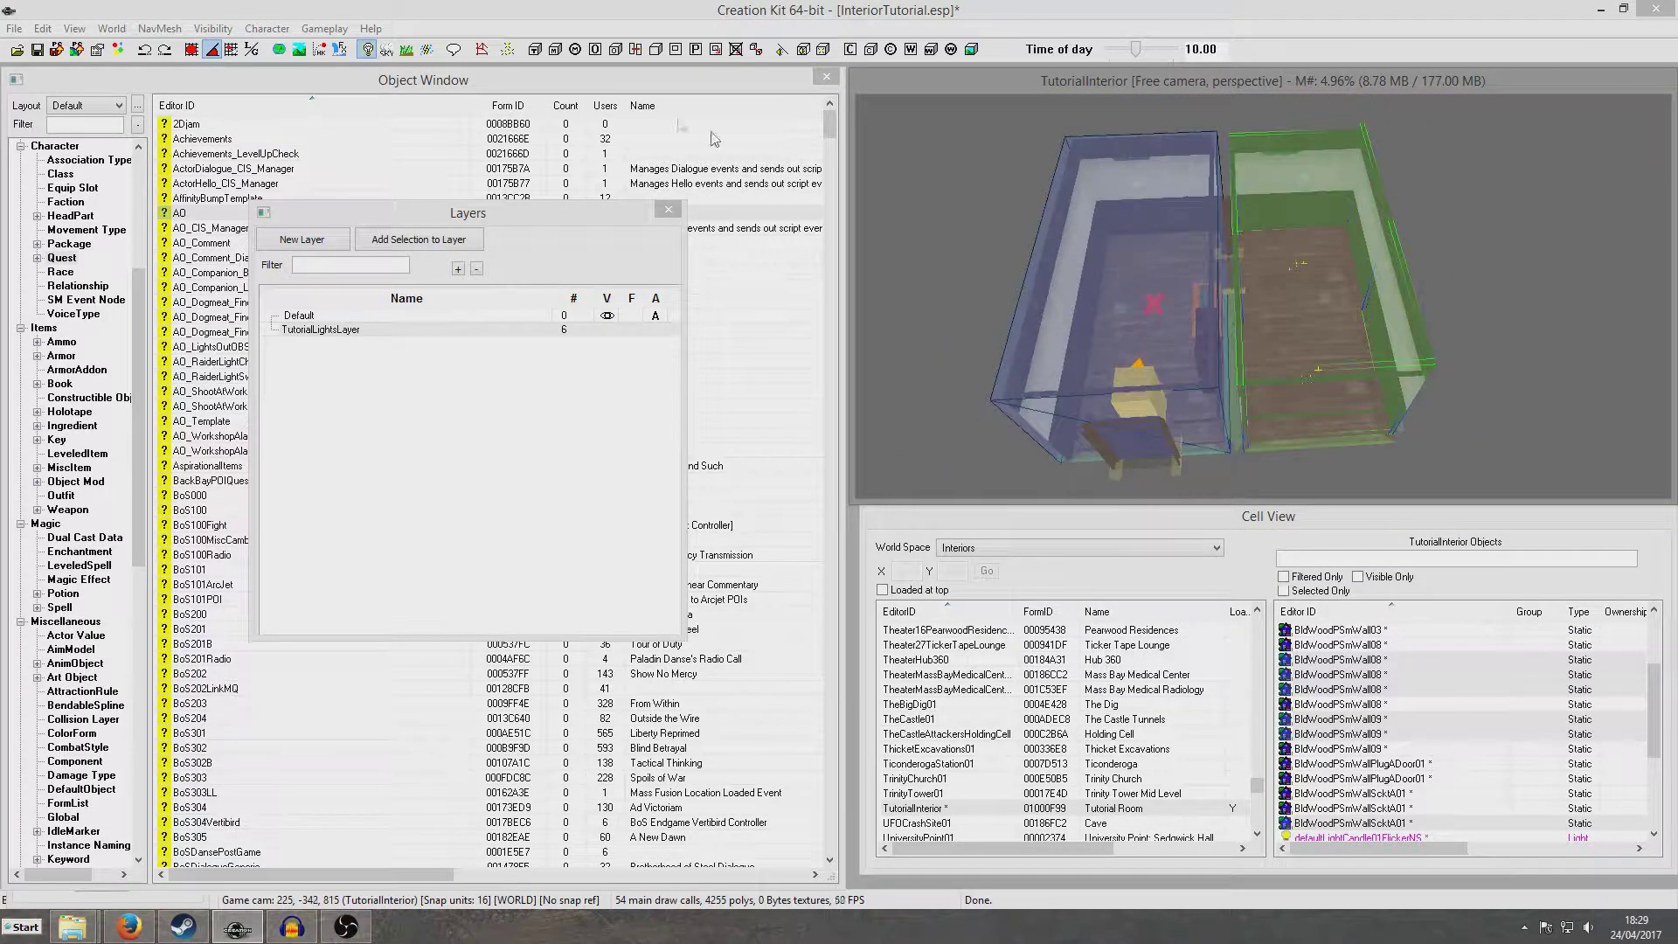
pyautogui.click(659, 53)
# - Extend the second room marker's inner side to meet the first marker within the dividing wall, and save the plugin
pyautogui.keyDown('shift'); pyautogui.moveTo(1277, 205); pyautogui.dragTo(1355, 240, button='middle'); pyautogui.keyUp('shift')
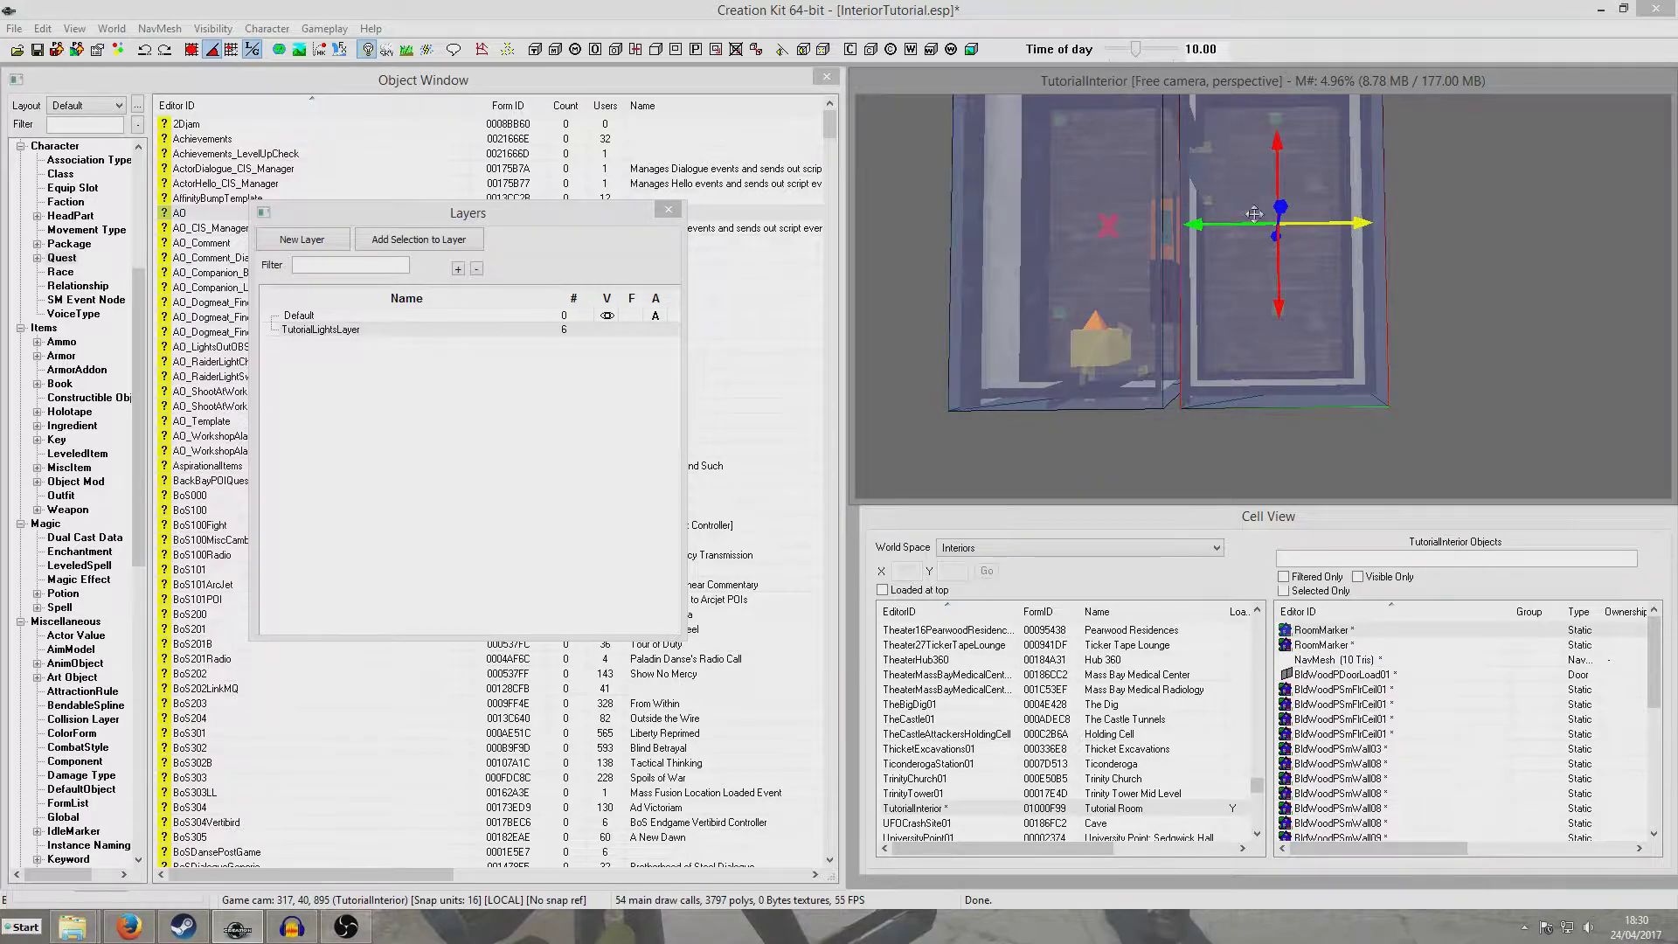
pyautogui.scroll(4, 1341, 297)
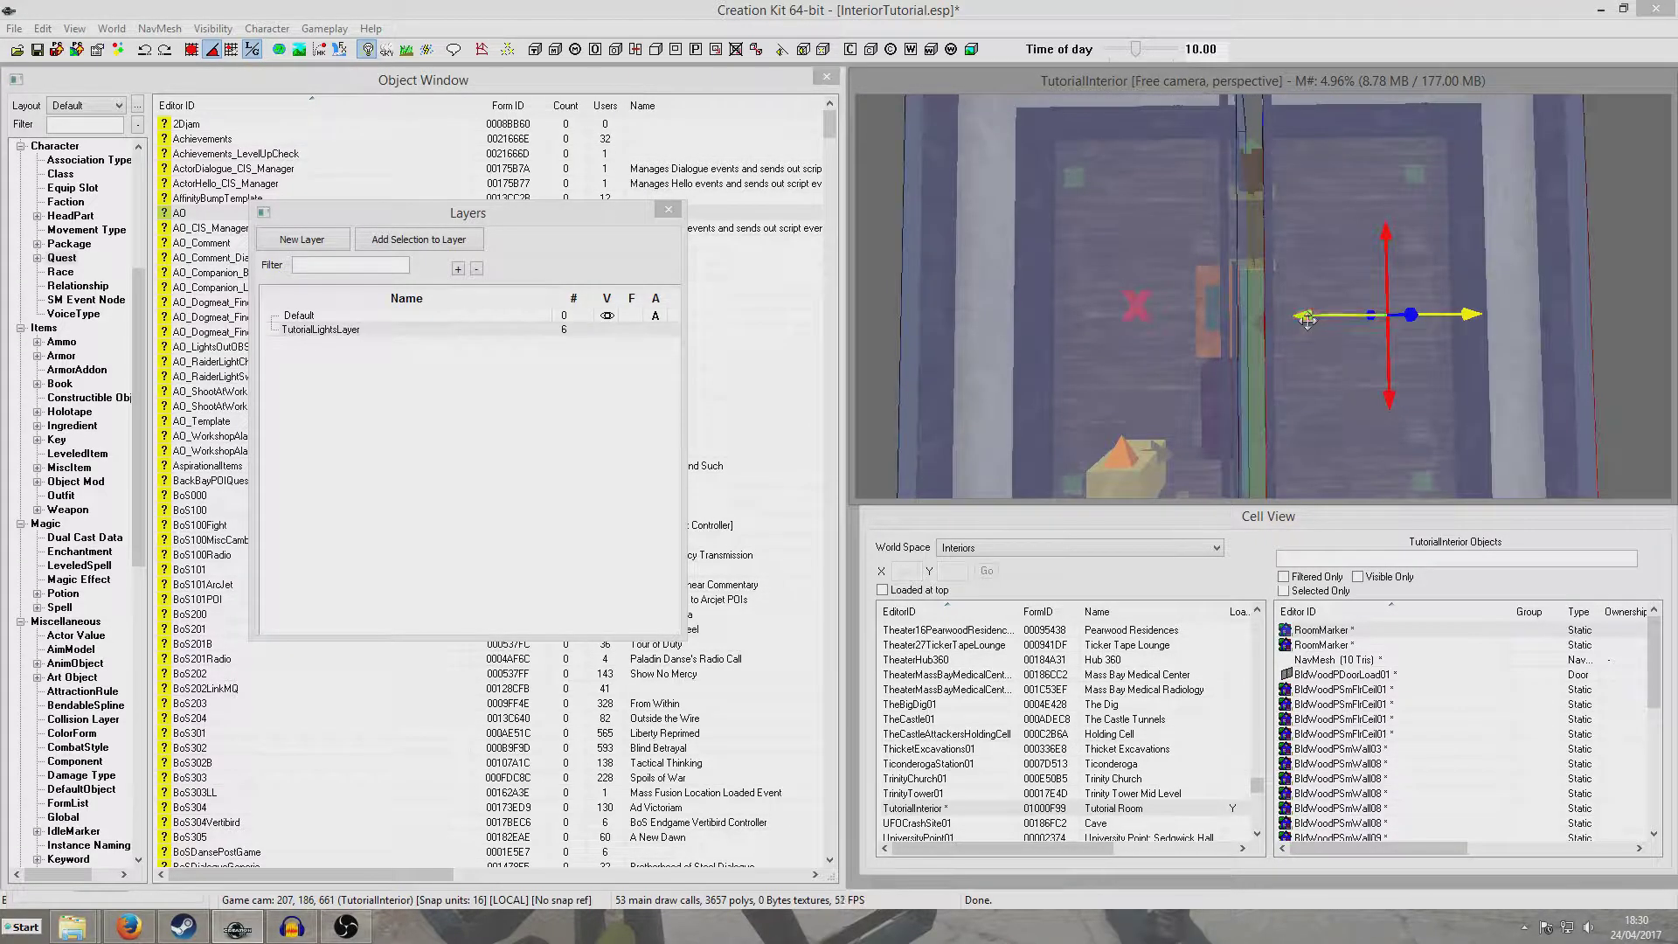
pyautogui.moveTo(1308, 318); pyautogui.dragTo(1298, 318)
pyautogui.scroll(5, 1306, 324)
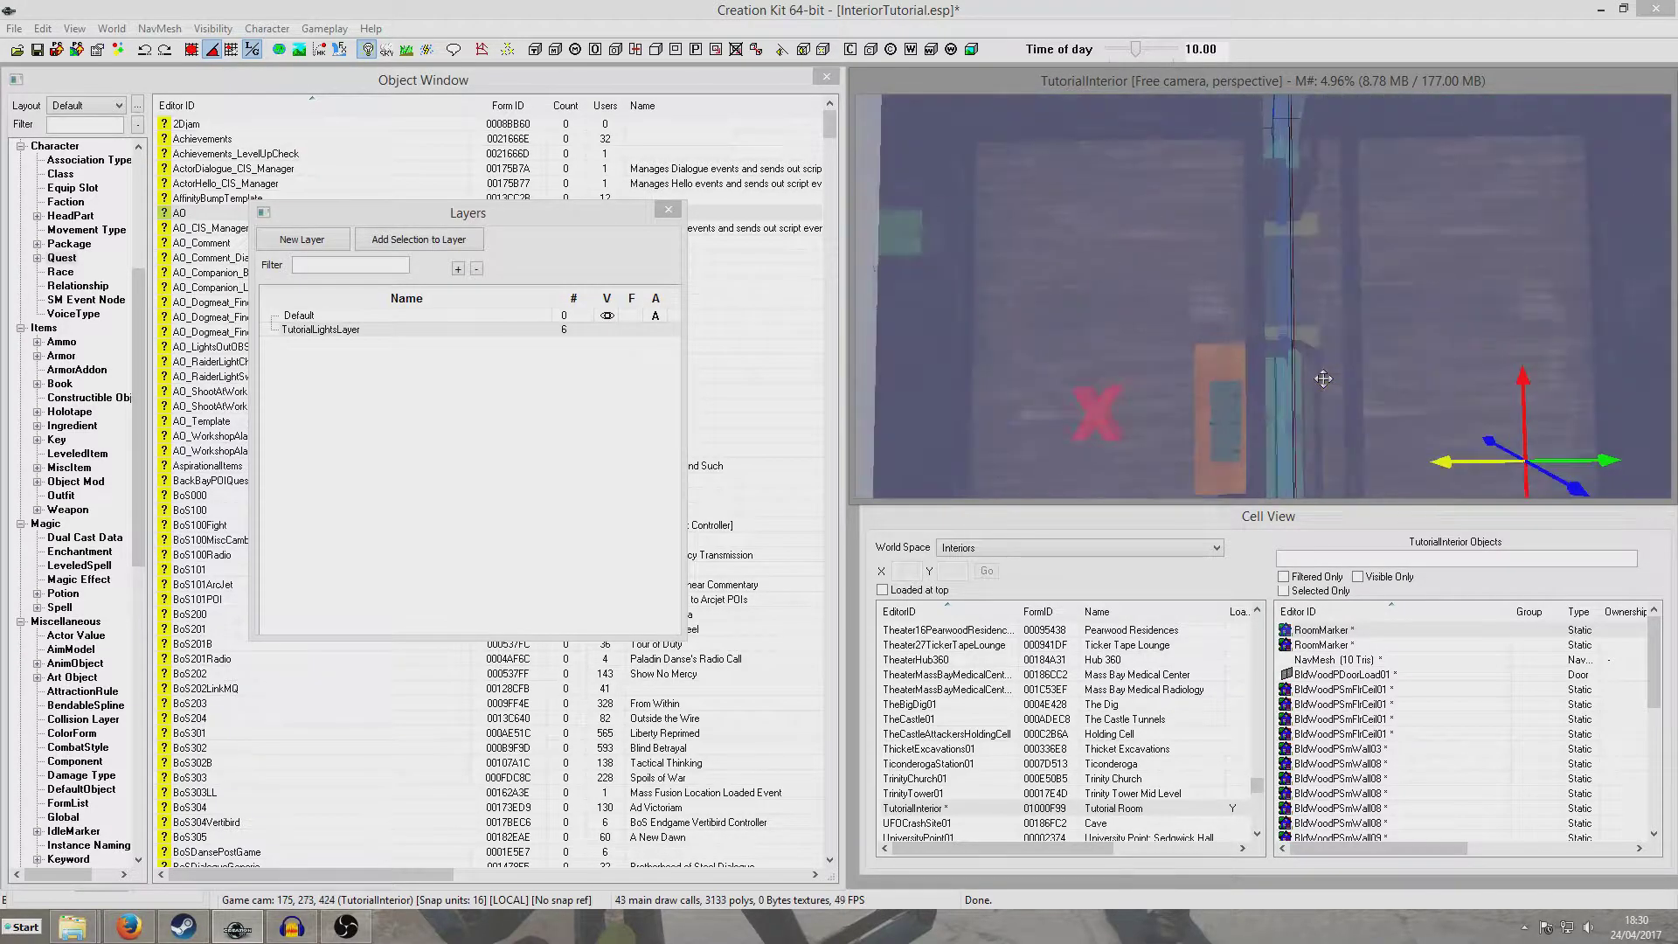
pyautogui.moveTo(1325, 344); pyautogui.dragTo(1330, 343, button='middle')
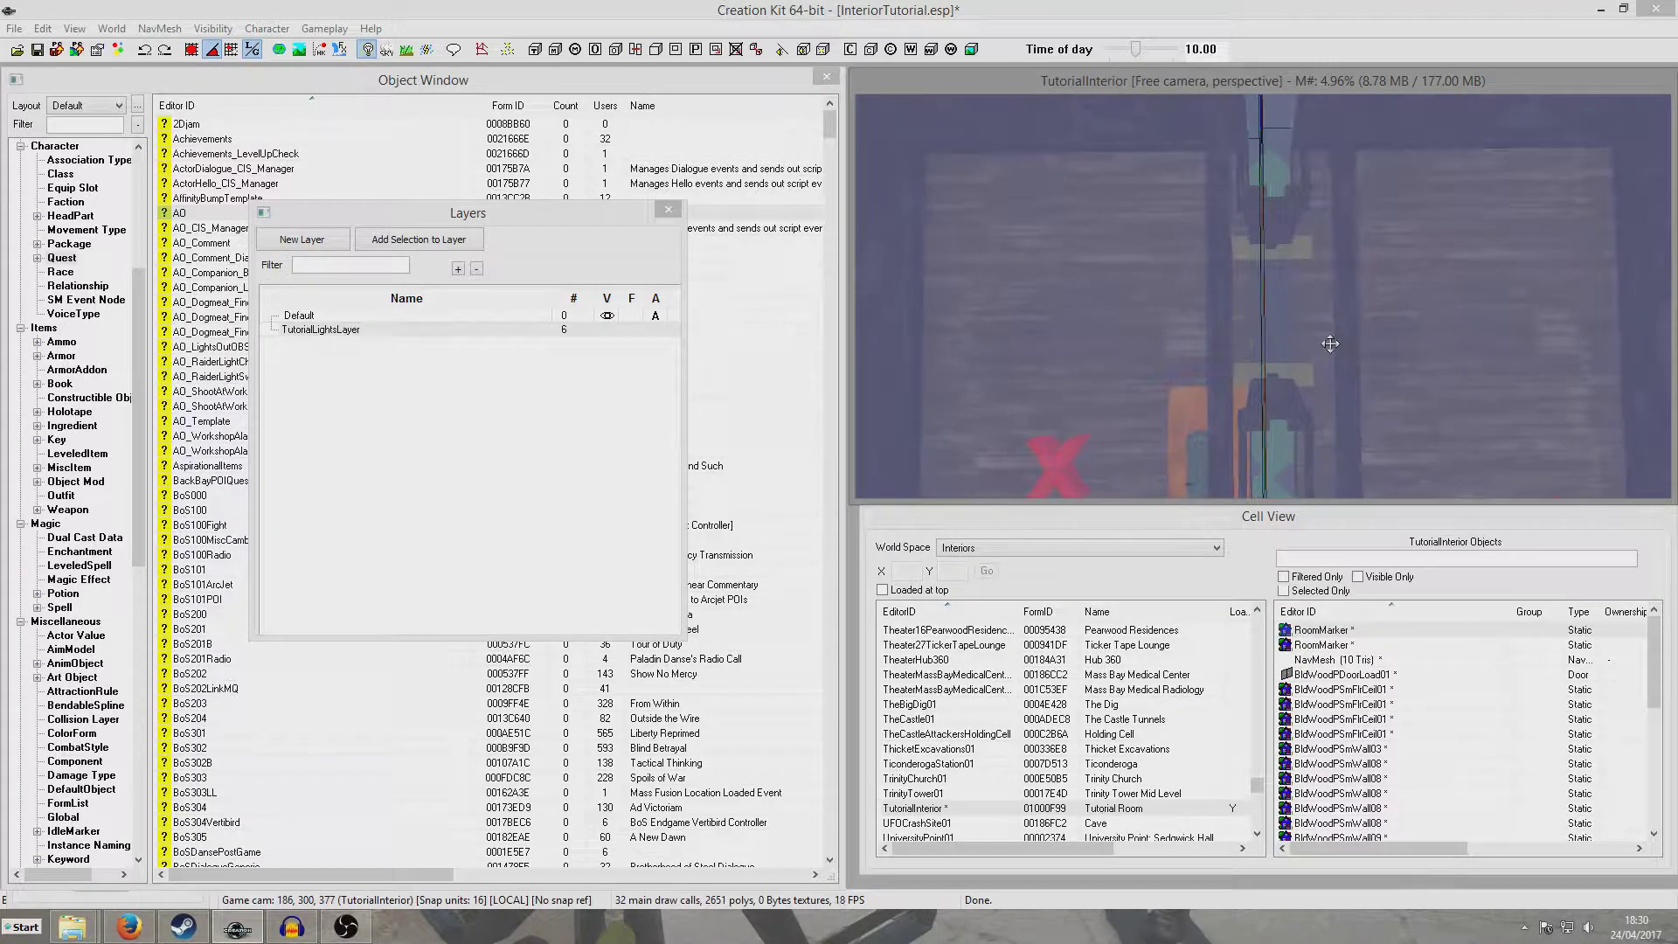
pyautogui.scroll(-5, 1330, 344)
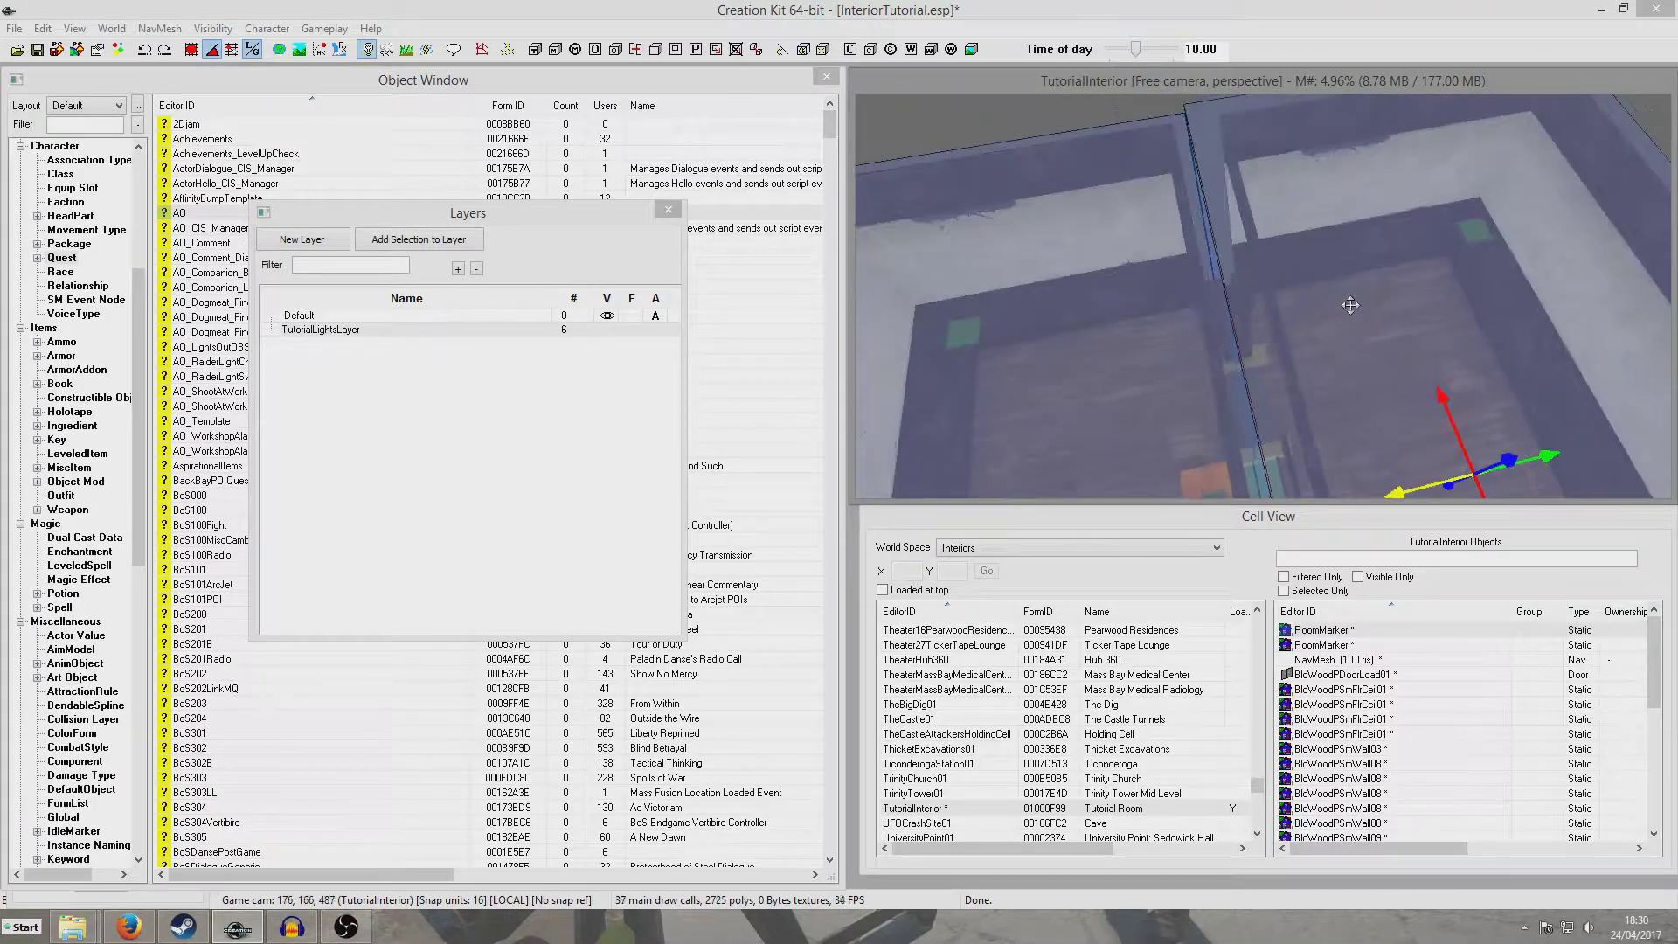
pyautogui.keyDown('shift'); pyautogui.moveTo(1330, 346); pyautogui.dragTo(1358, 330, button='middle'); pyautogui.keyUp('shift')
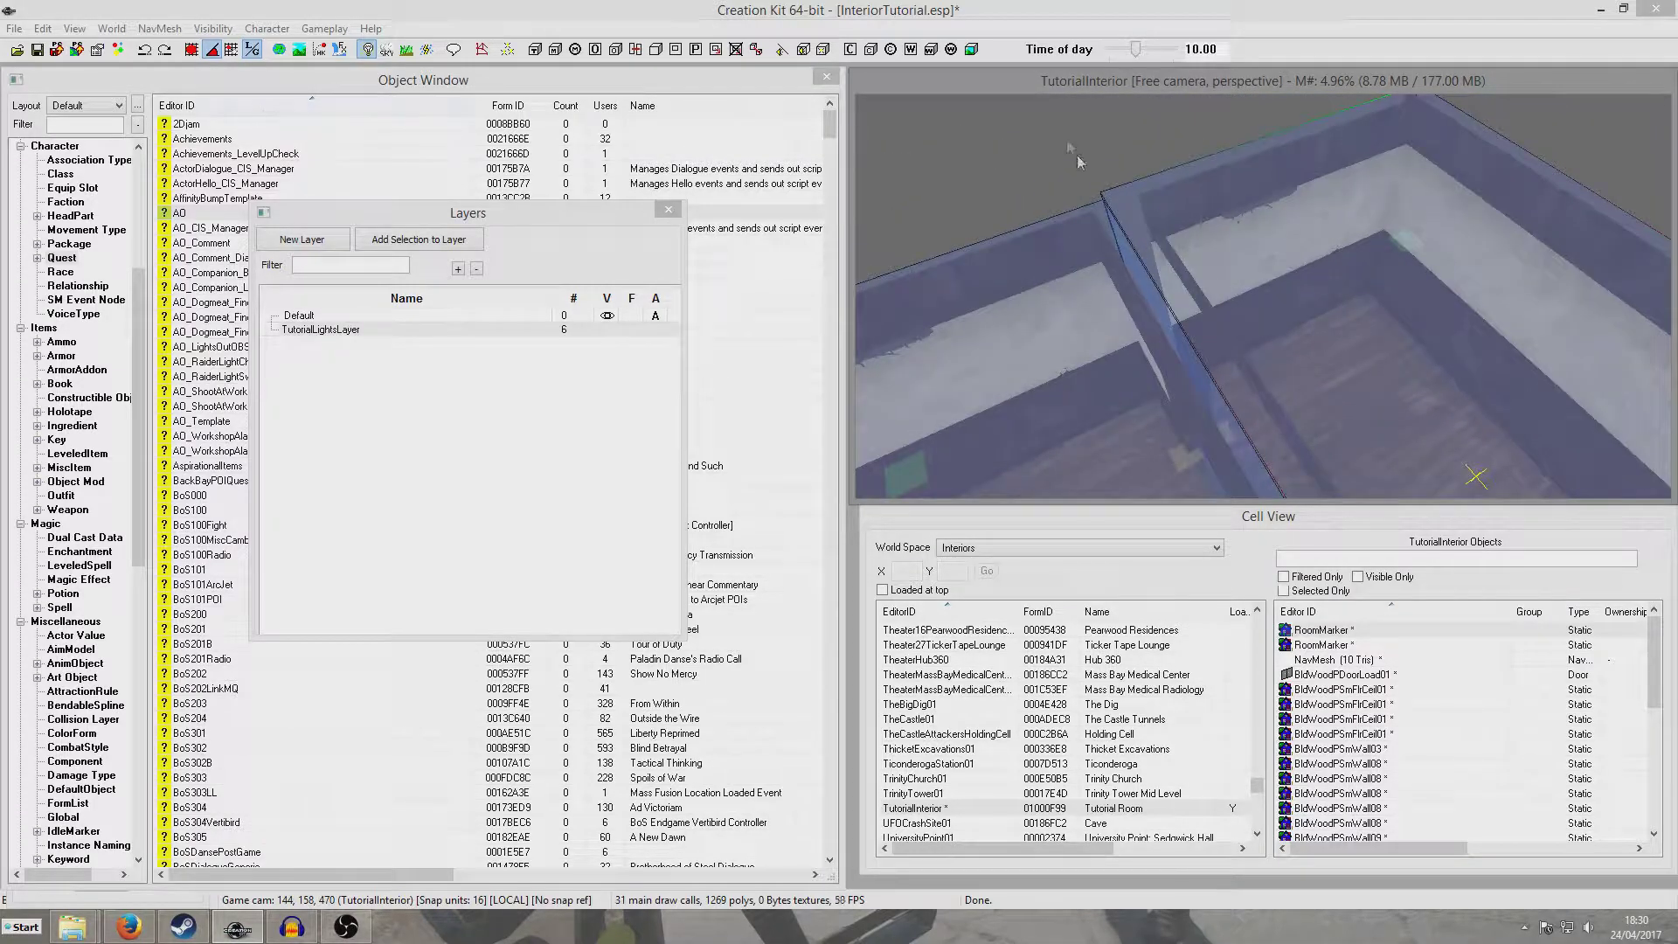
pyautogui.click(37, 49)
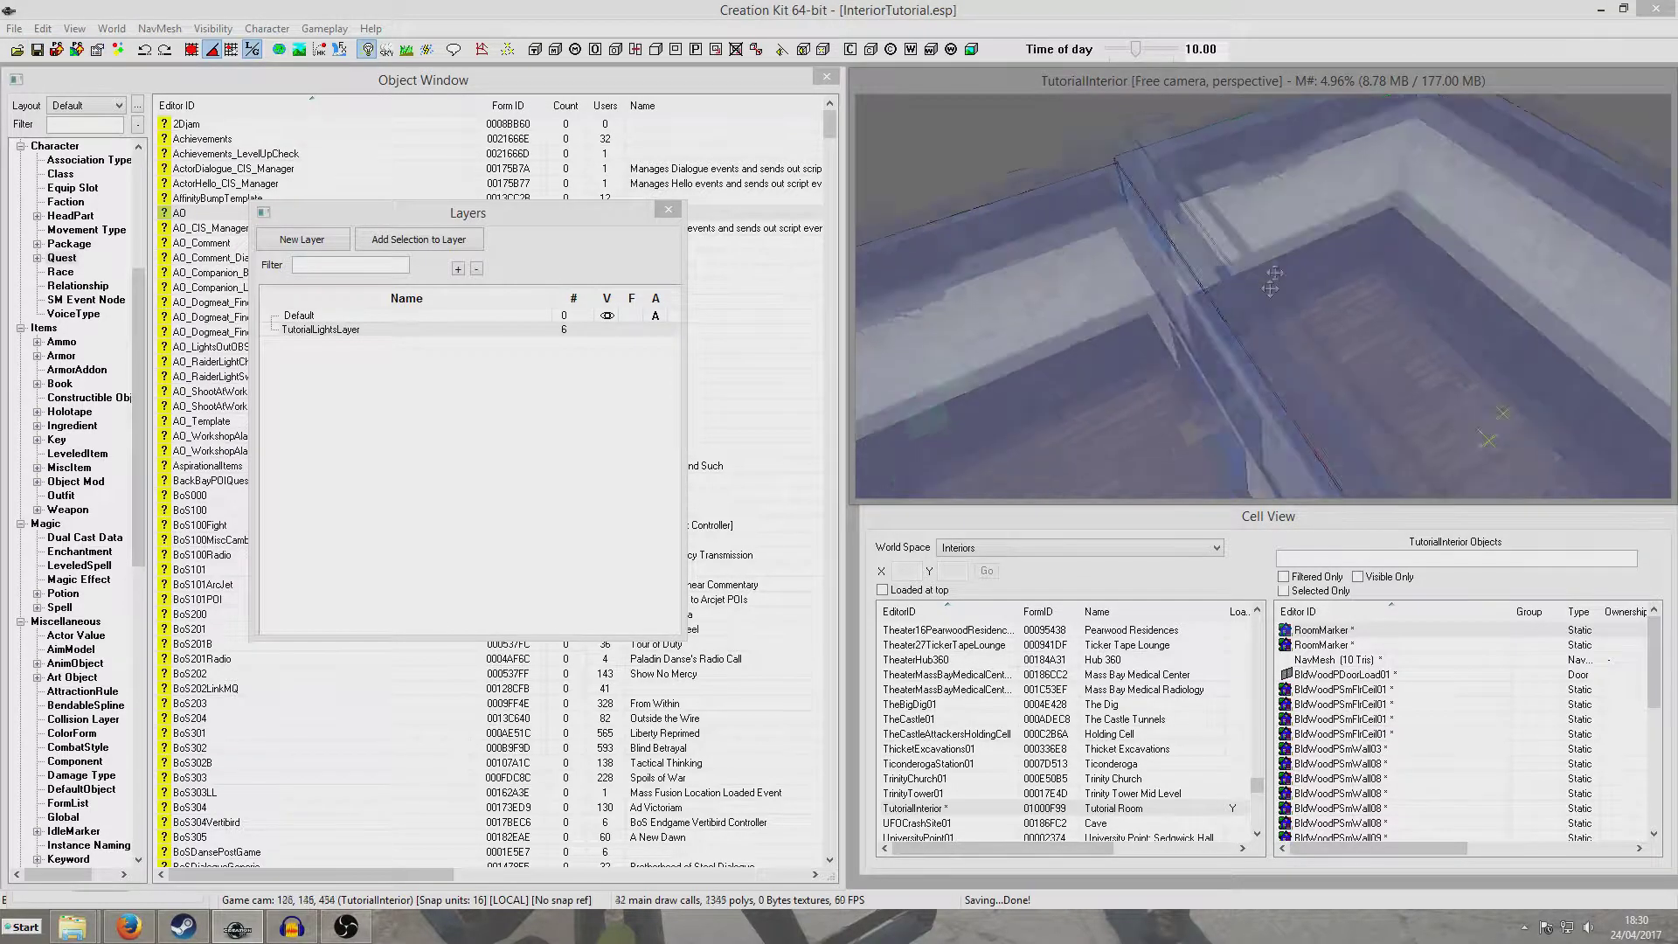
# - Examine the doorway between the two room markers from inside the furnished room
pyautogui.scroll(-5, 1274, 272)
pyautogui.keyDown('shift'); pyautogui.moveTo(1274, 273); pyautogui.dragTo(1383, 251, button='middle'); pyautogui.keyUp('shift')
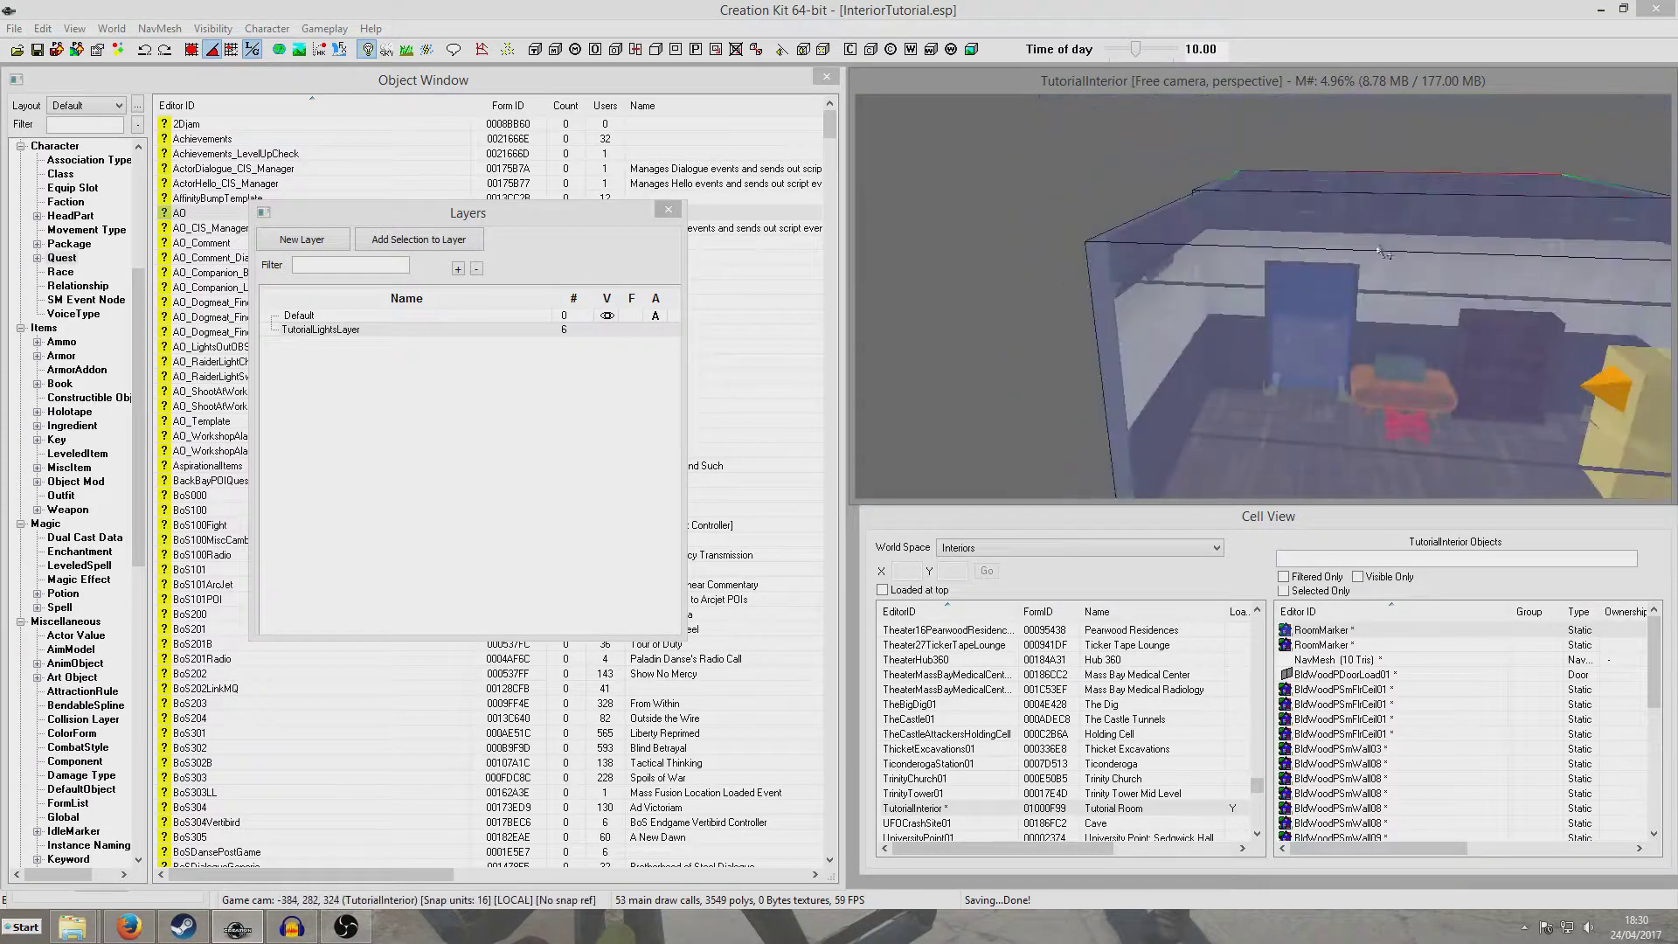
pyautogui.moveTo(1408, 321); pyautogui.dragTo(1371, 188, button='middle')
pyautogui.scroll(5, 1369, 177)
pyautogui.moveTo(1292, 233); pyautogui.dragTo(1289, 267, button='middle')
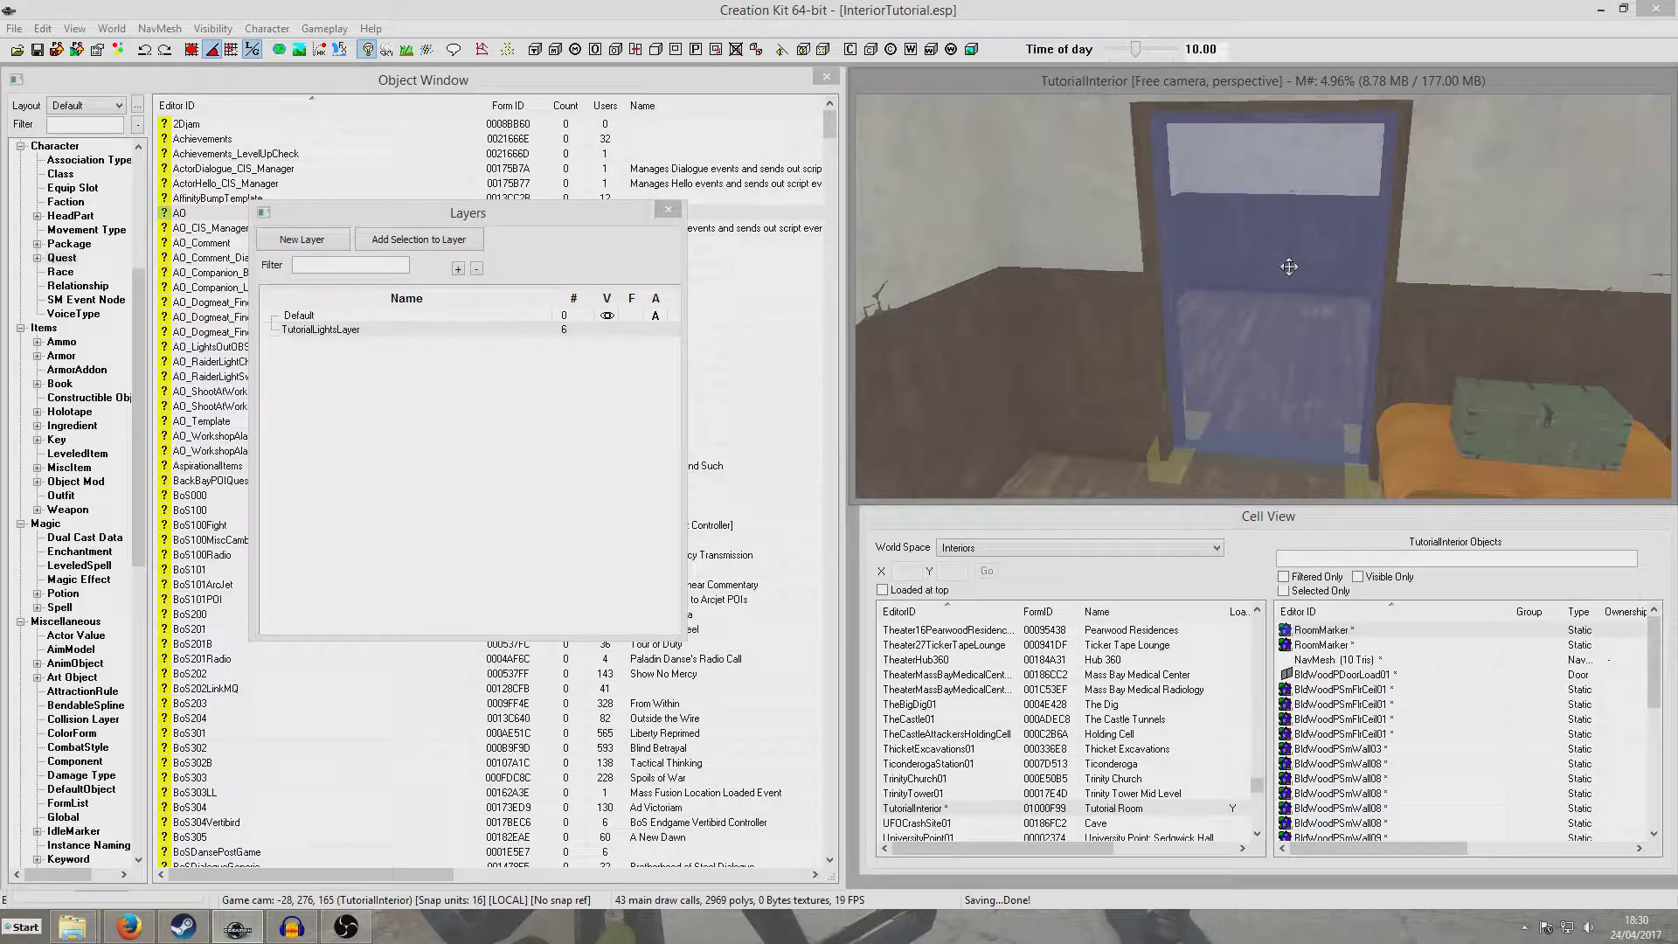
pyautogui.scroll(5, 1289, 266)
pyautogui.moveTo(1291, 272)
pyautogui.mouseDown(button='middle')
pyautogui.moveTo(1282, 370)
pyautogui.moveTo(1293, 260)
pyautogui.mouseUp(button='middle')
pyautogui.scroll(-5, 1293, 342)
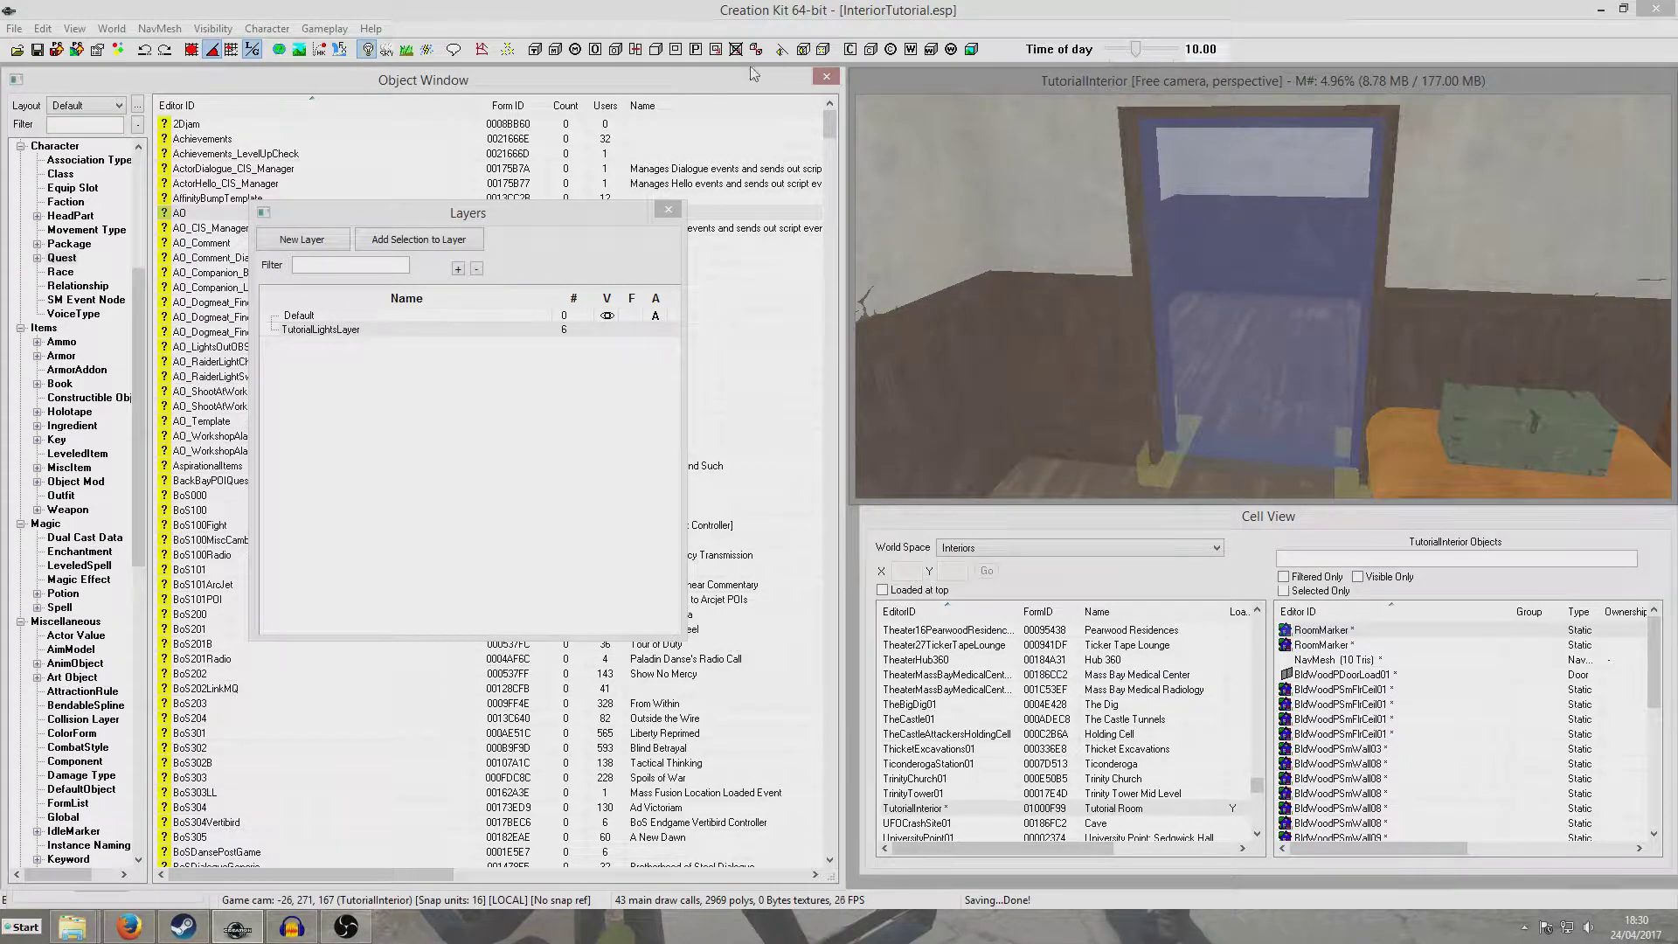
pyautogui.click(677, 51)
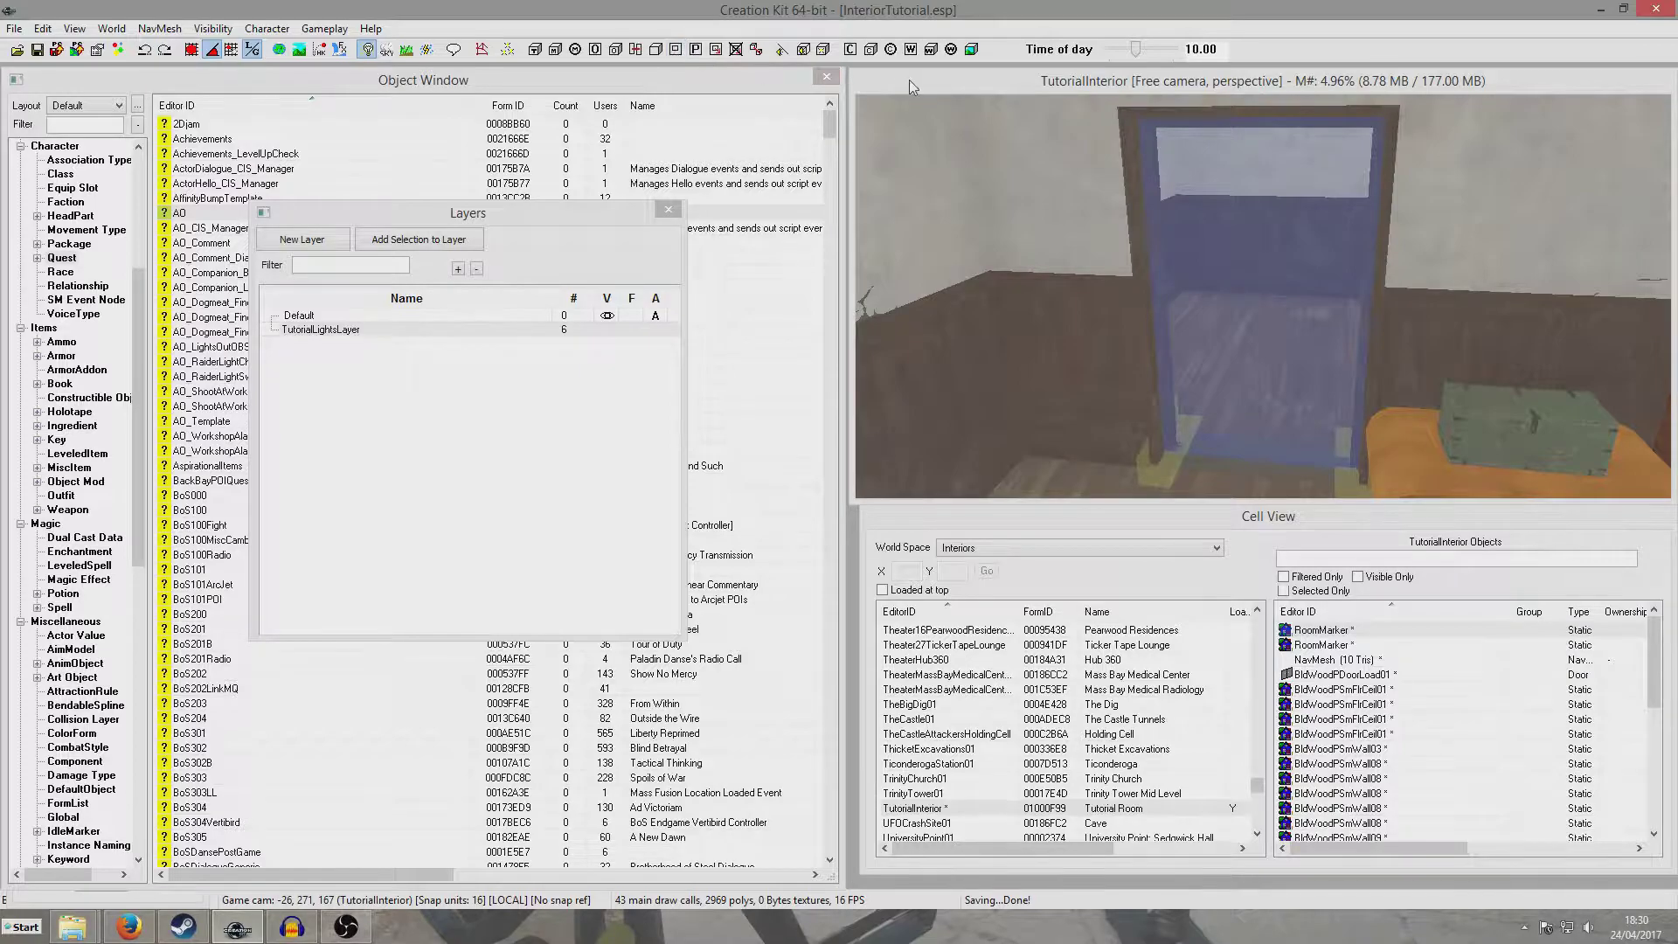
# - Select the furnished room's marker and turn on portal mode facing the doorway
pyautogui.scroll(-10, 1258, 289)
pyautogui.keyDown('shift'); pyautogui.moveTo(1311, 263); pyautogui.dragTo(1266, 393, button='middle'); pyautogui.keyUp('shift')
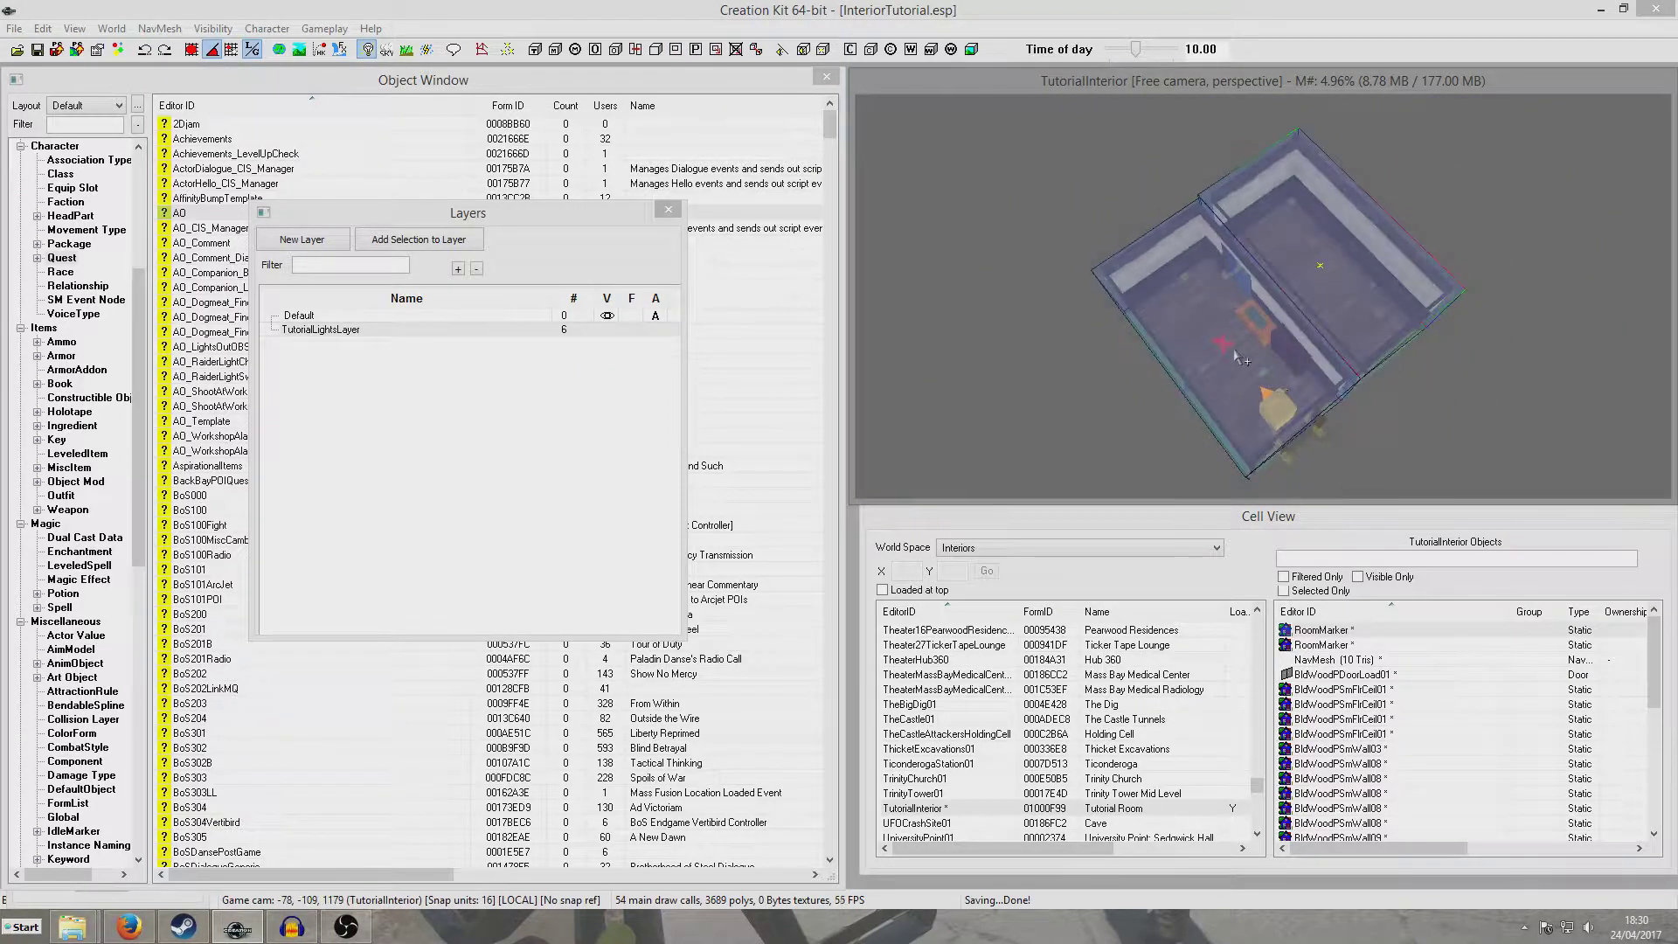
pyautogui.scroll(2, 1259, 367)
pyautogui.click(1120, 313)
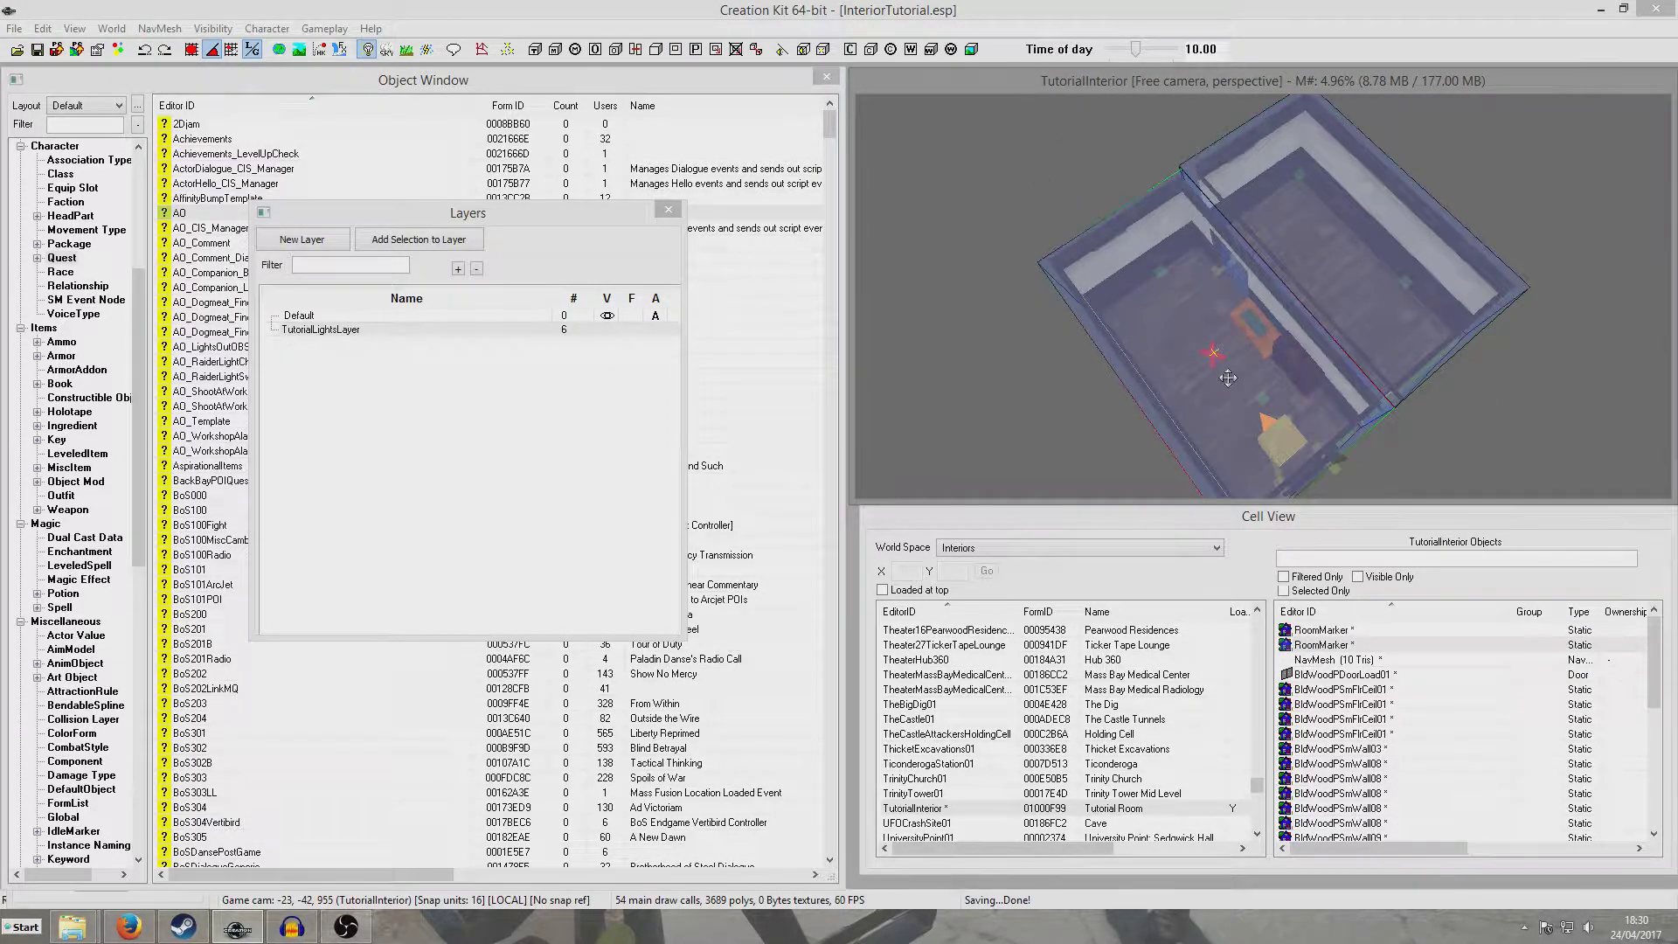
pyautogui.keyDown('shift'); pyautogui.moveTo(1221, 375); pyautogui.dragTo(1253, 329, button='middle'); pyautogui.keyUp('shift')
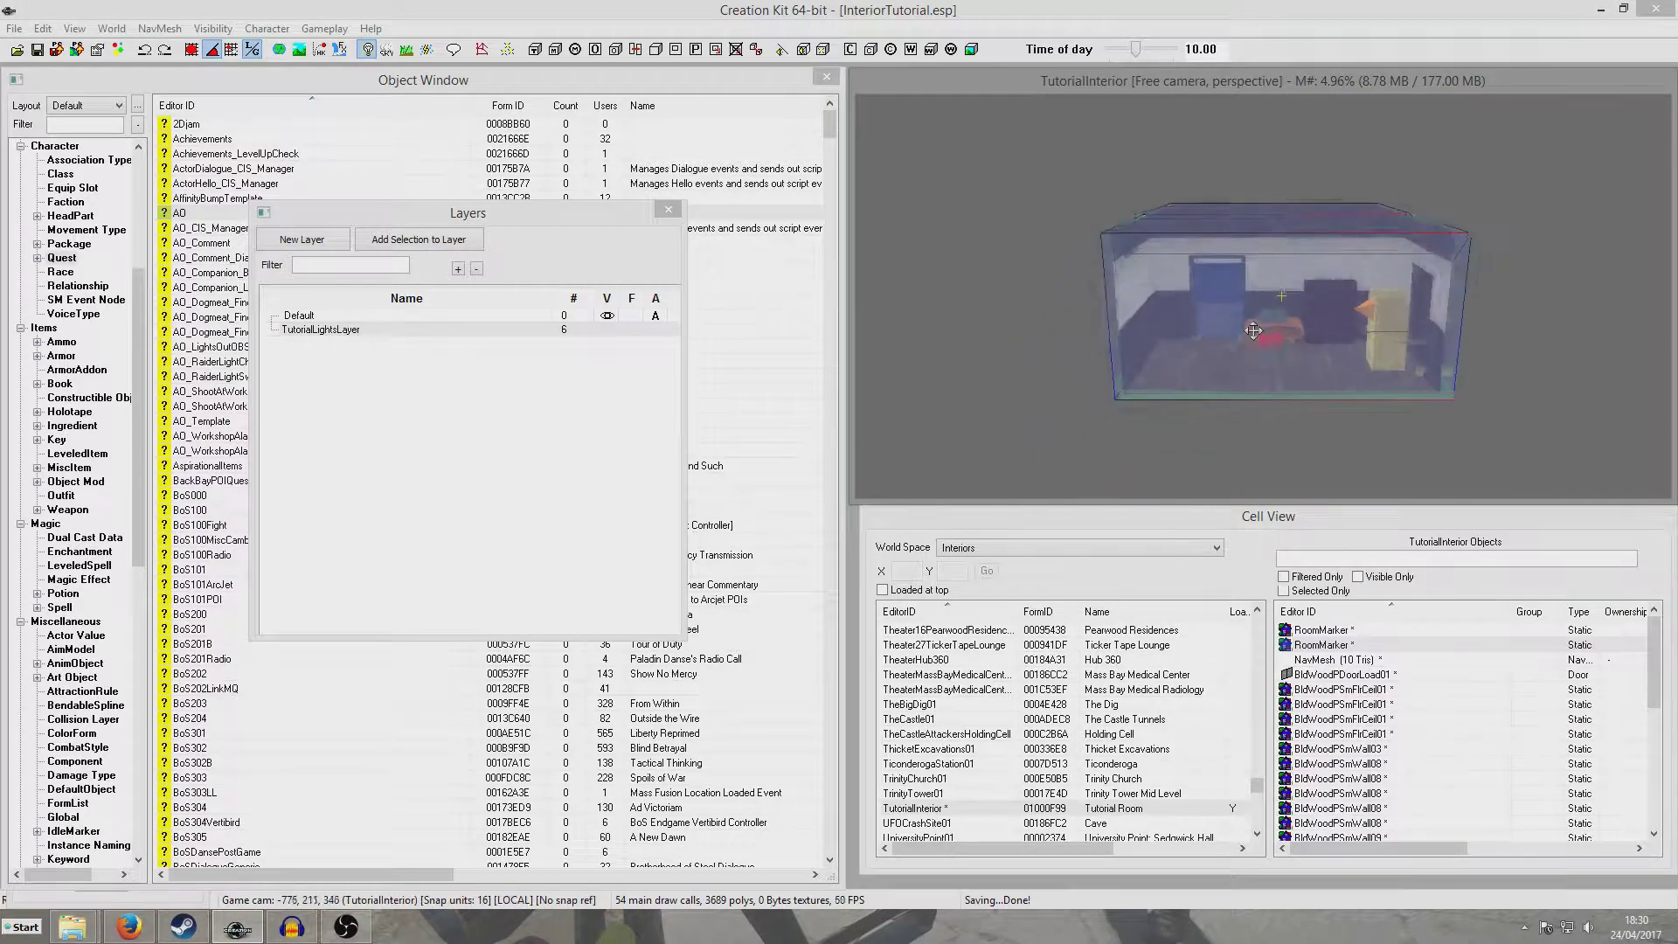
pyautogui.scroll(5, 1253, 329)
pyautogui.scroll(8, 1253, 329)
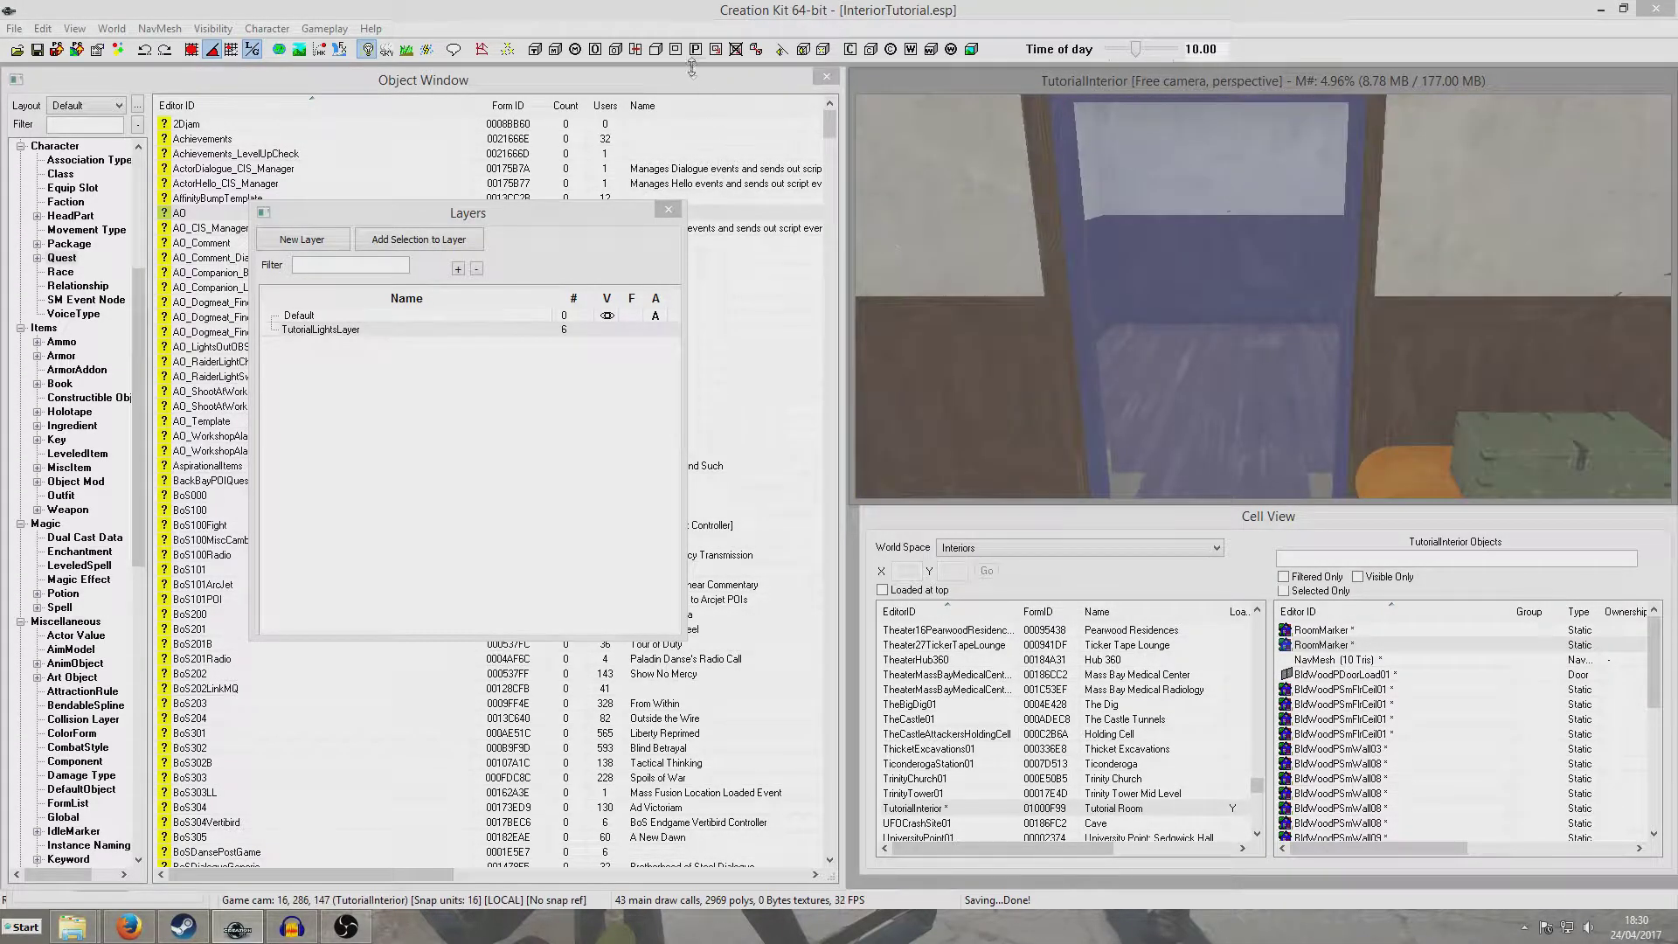
pyautogui.click(676, 51)
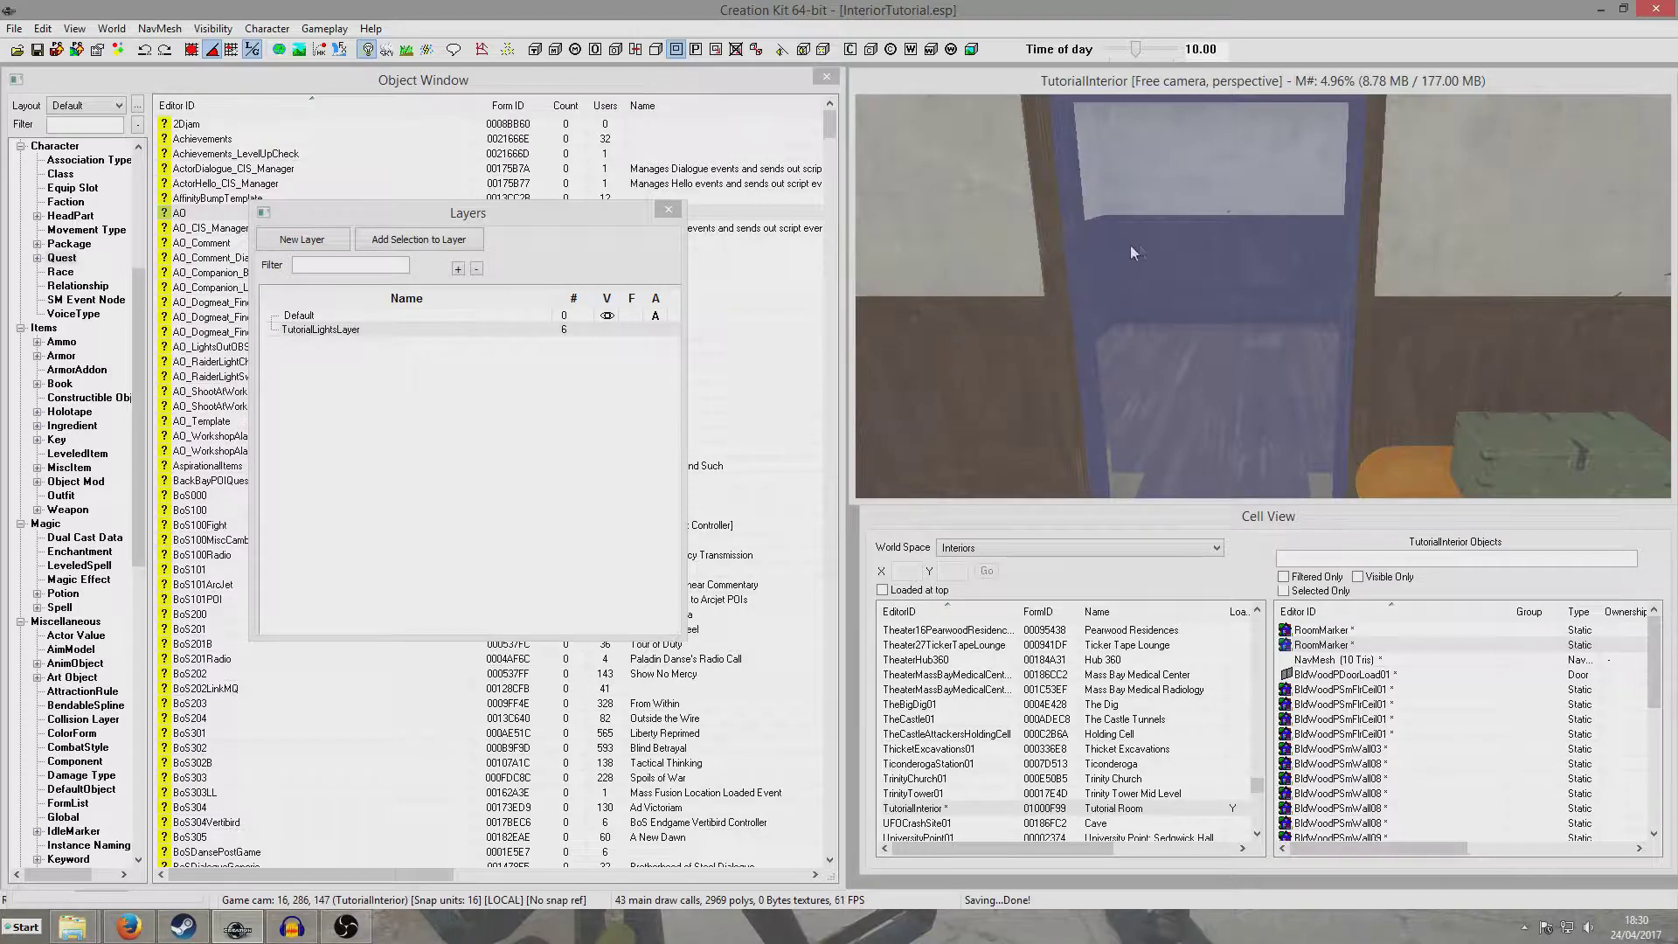
# - Create a portal marker at the doorway between the furnished room and the empty room
pyautogui.click(1121, 84)
pyautogui.scroll(-8, 1120, 84)
pyautogui.scroll(2, 1120, 84)
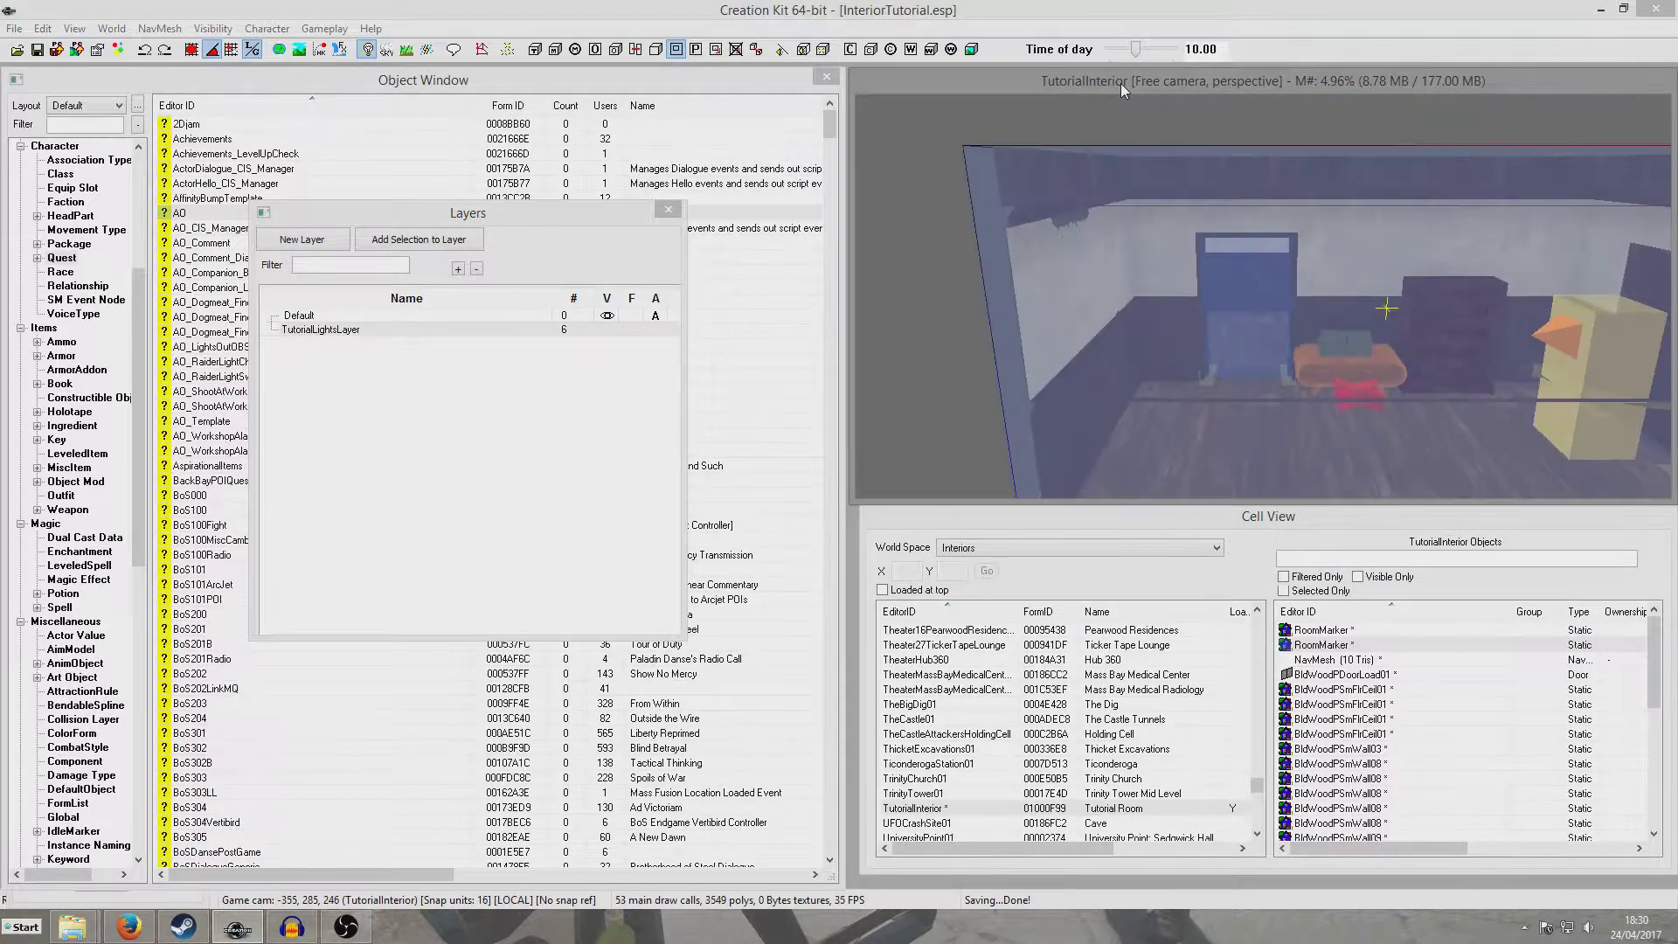
pyautogui.scroll(10, 1120, 83)
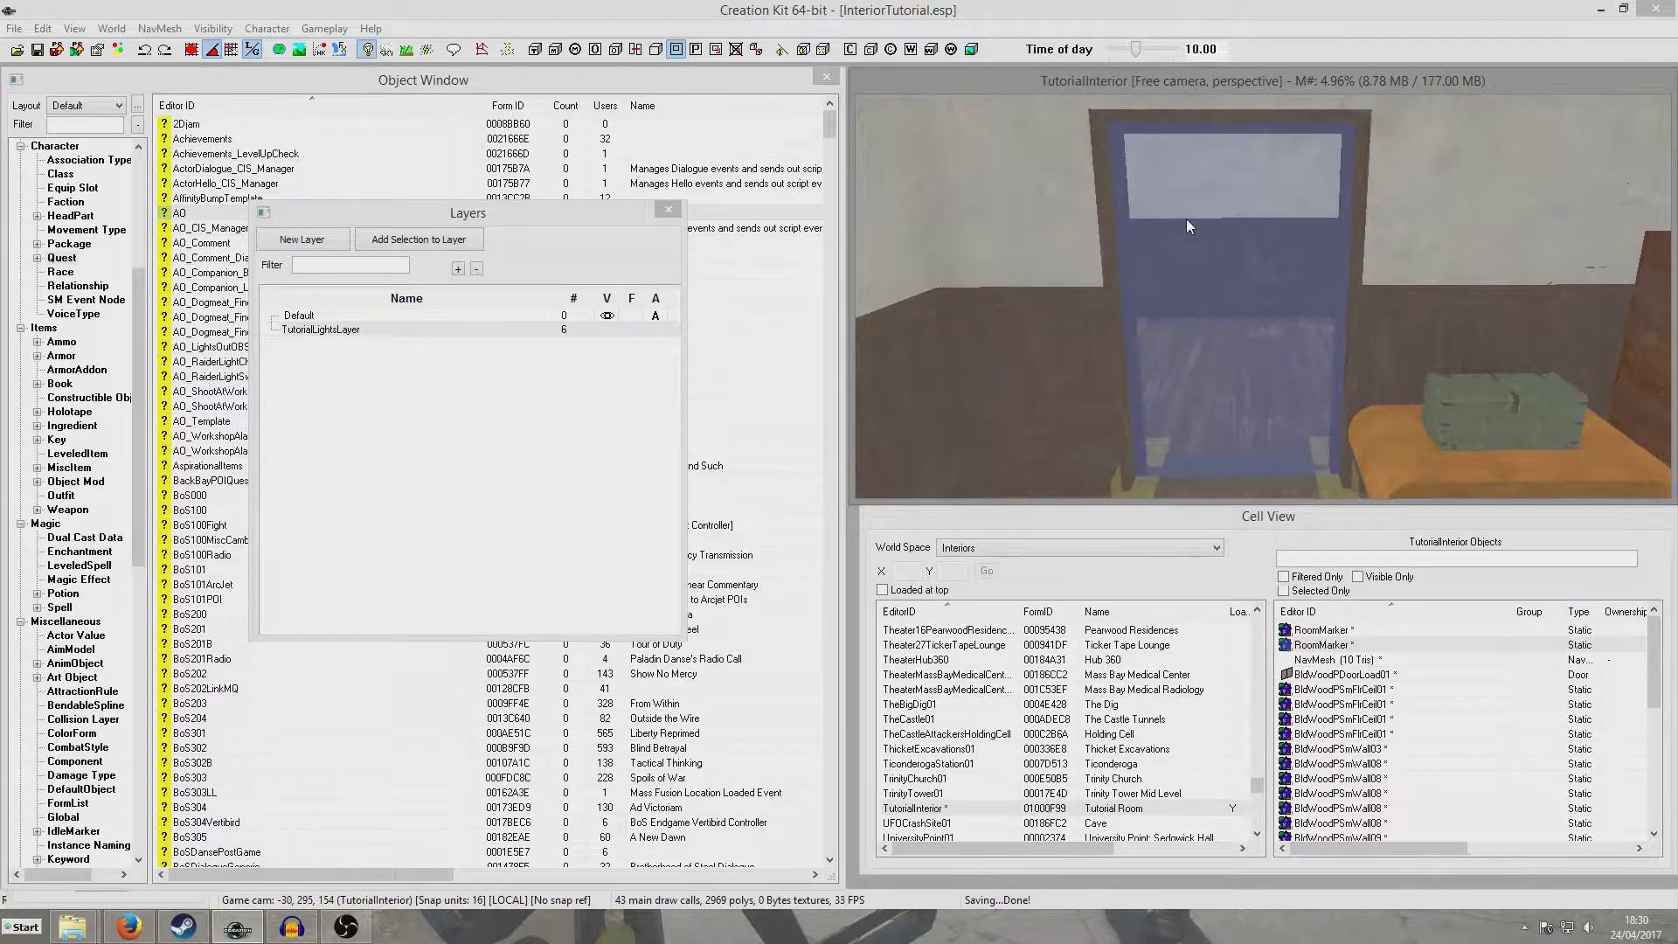
pyautogui.moveTo(1187, 219)
pyautogui.keyDown('shift'); pyautogui.mouseDown(button='middle')
pyautogui.moveTo(1192, 243)
pyautogui.moveTo(1192, 229)
pyautogui.mouseUp(button='middle'); pyautogui.keyUp('shift')
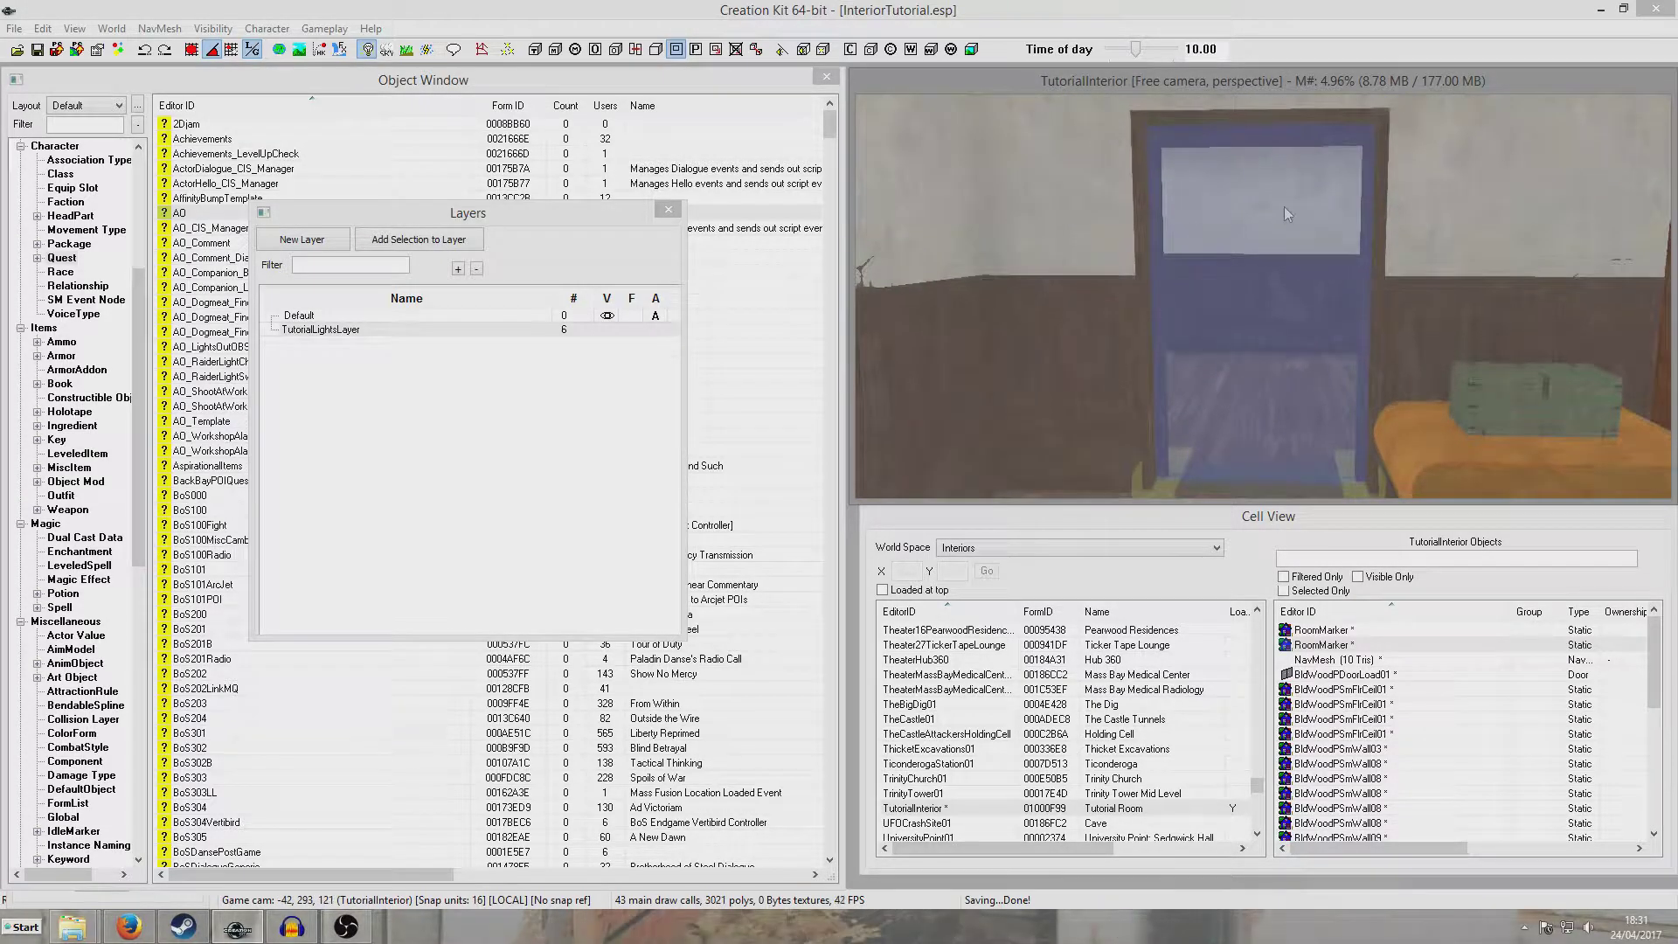
pyautogui.click(696, 50)
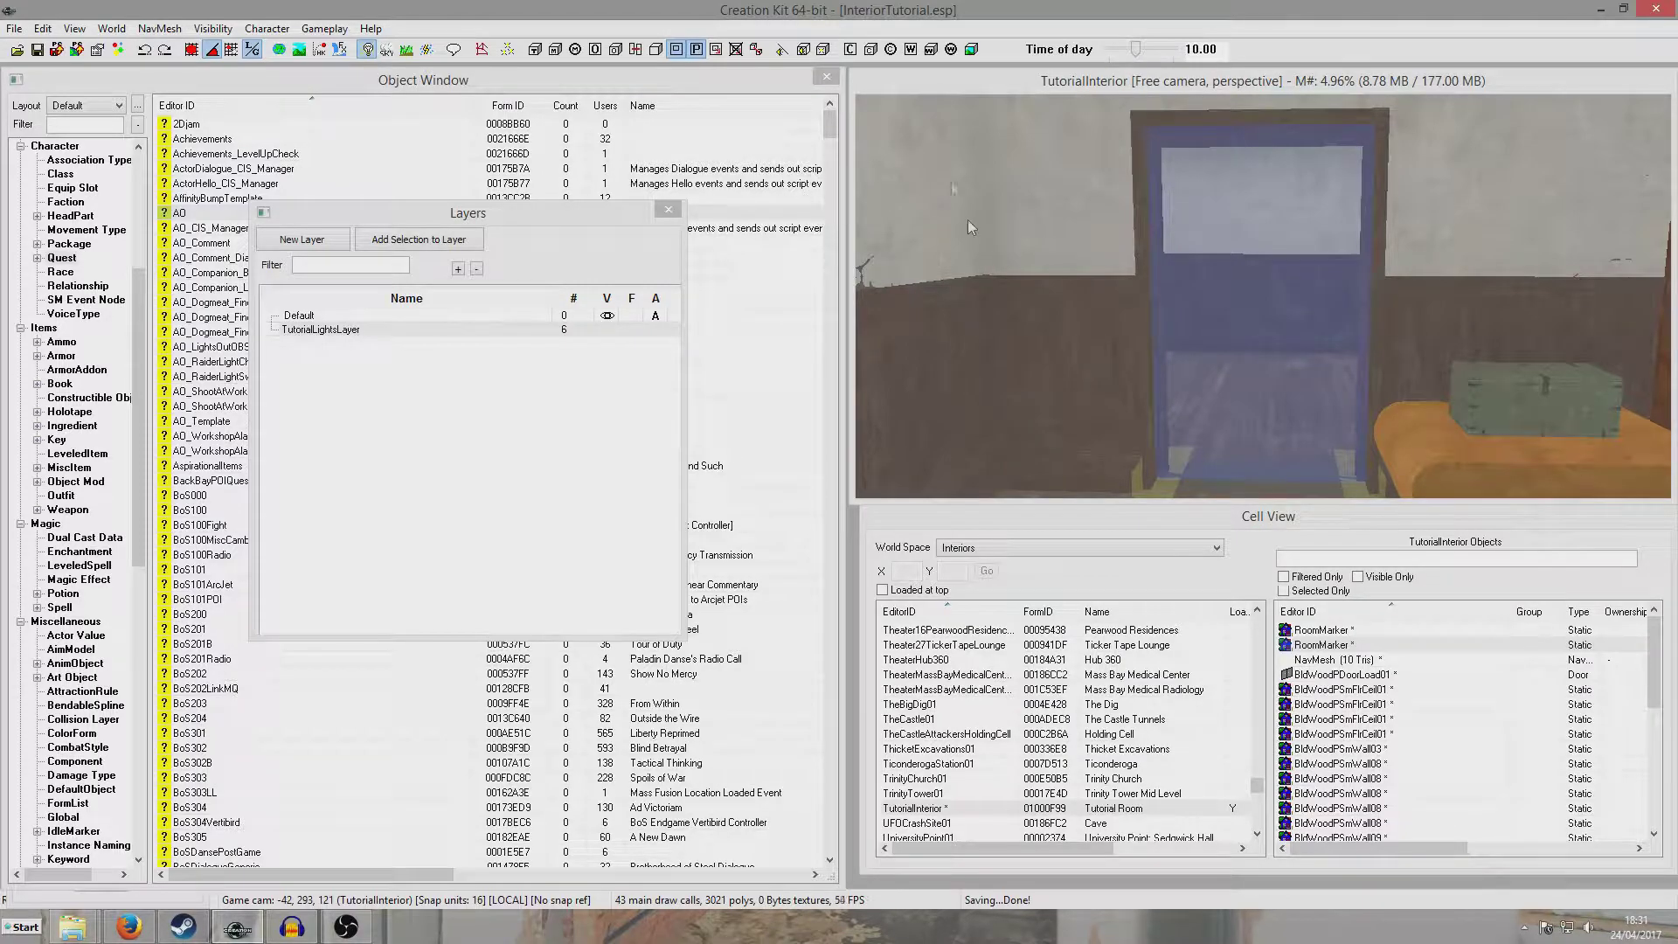
pyautogui.click(1281, 297)
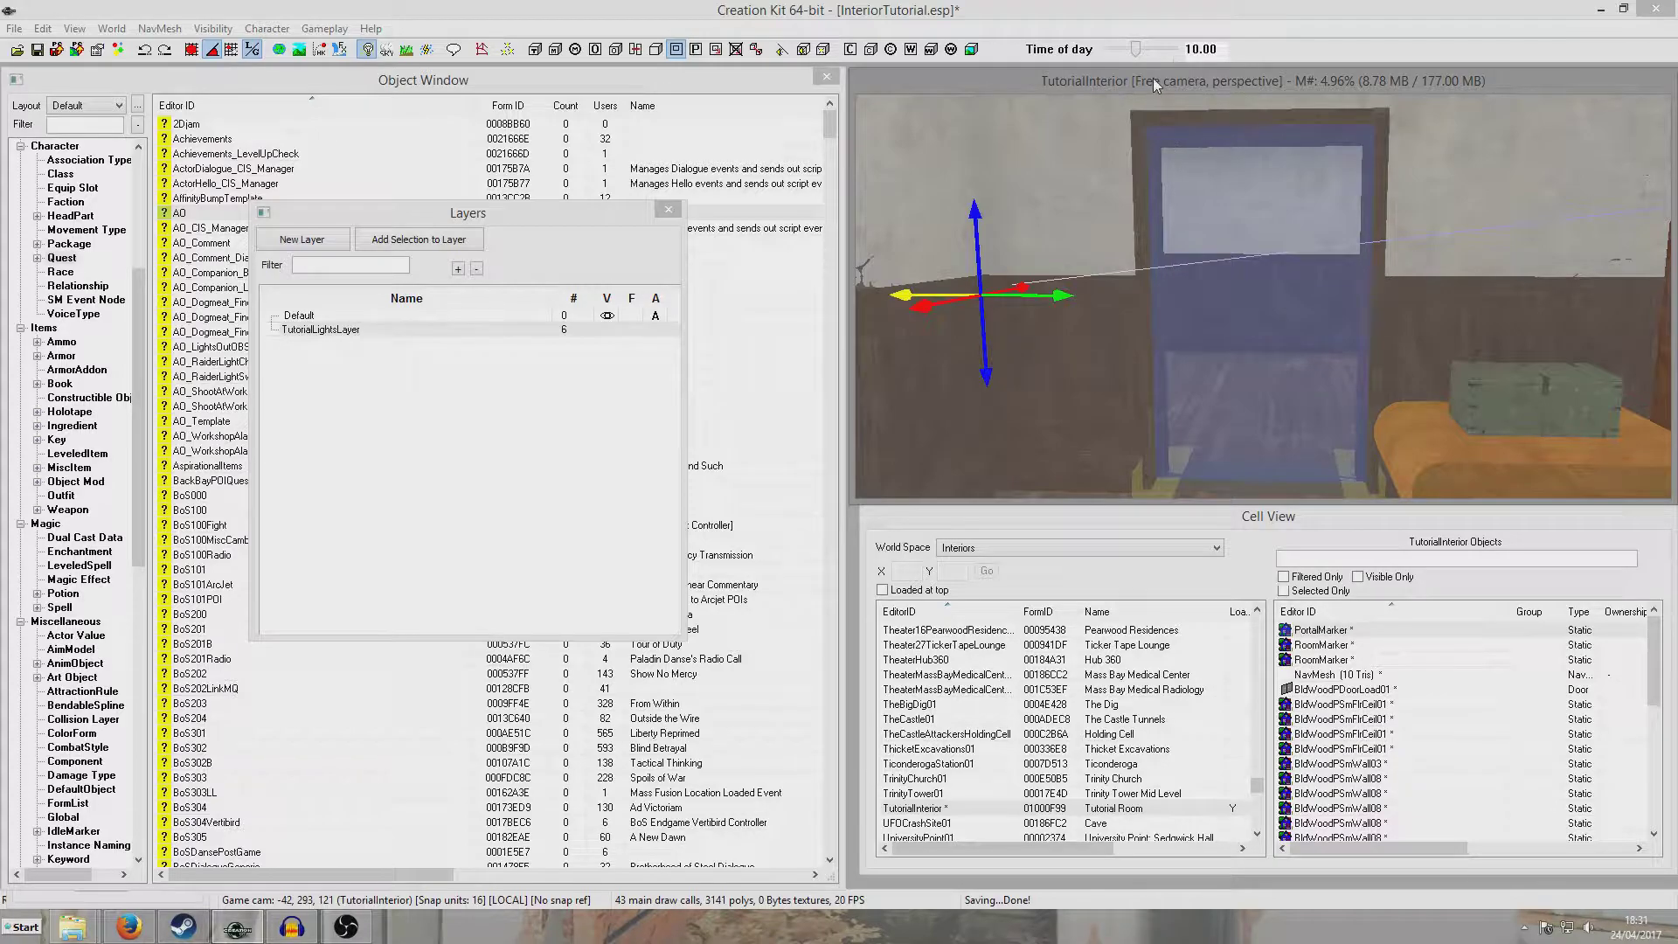
# - Move the portal marker into the doorway opening, within the dividing wall where the two room markers meet
pyautogui.moveTo(1143, 142)
pyautogui.mouseDown(button='middle')
pyautogui.moveTo(1136, 187)
pyautogui.moveTo(1209, 204)
pyautogui.moveTo(1231, 238)
pyautogui.moveTo(1141, 349)
pyautogui.moveTo(1174, 348)
pyautogui.mouseUp(button='middle')
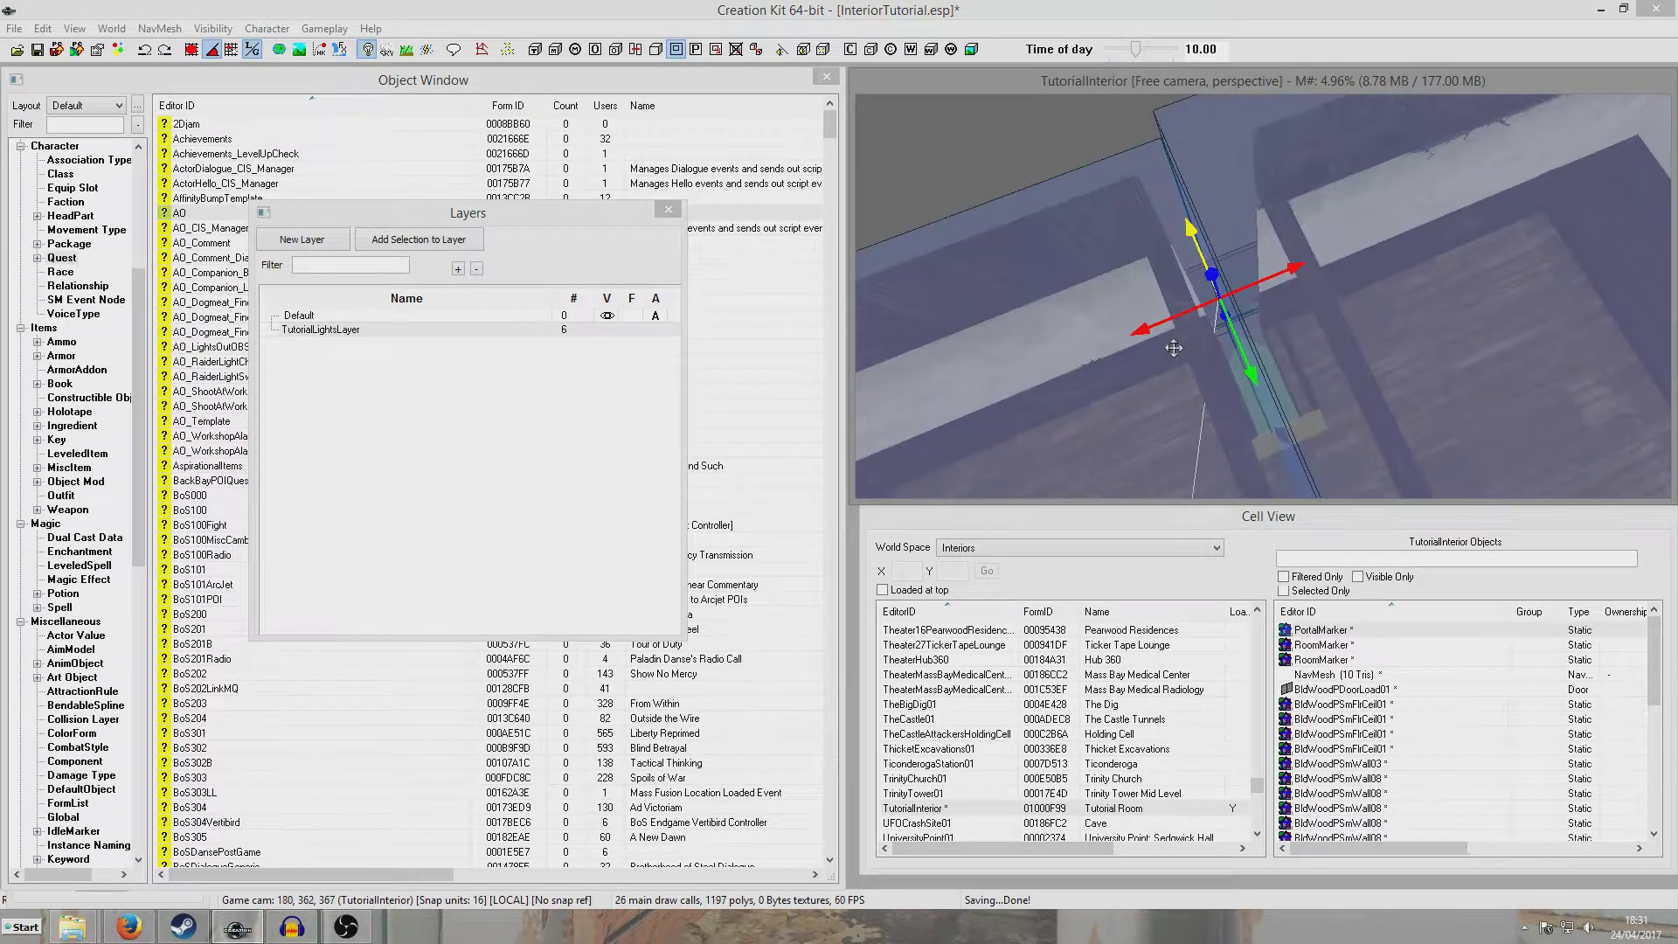
pyautogui.press('d')
pyautogui.scroll(2, 1212, 346)
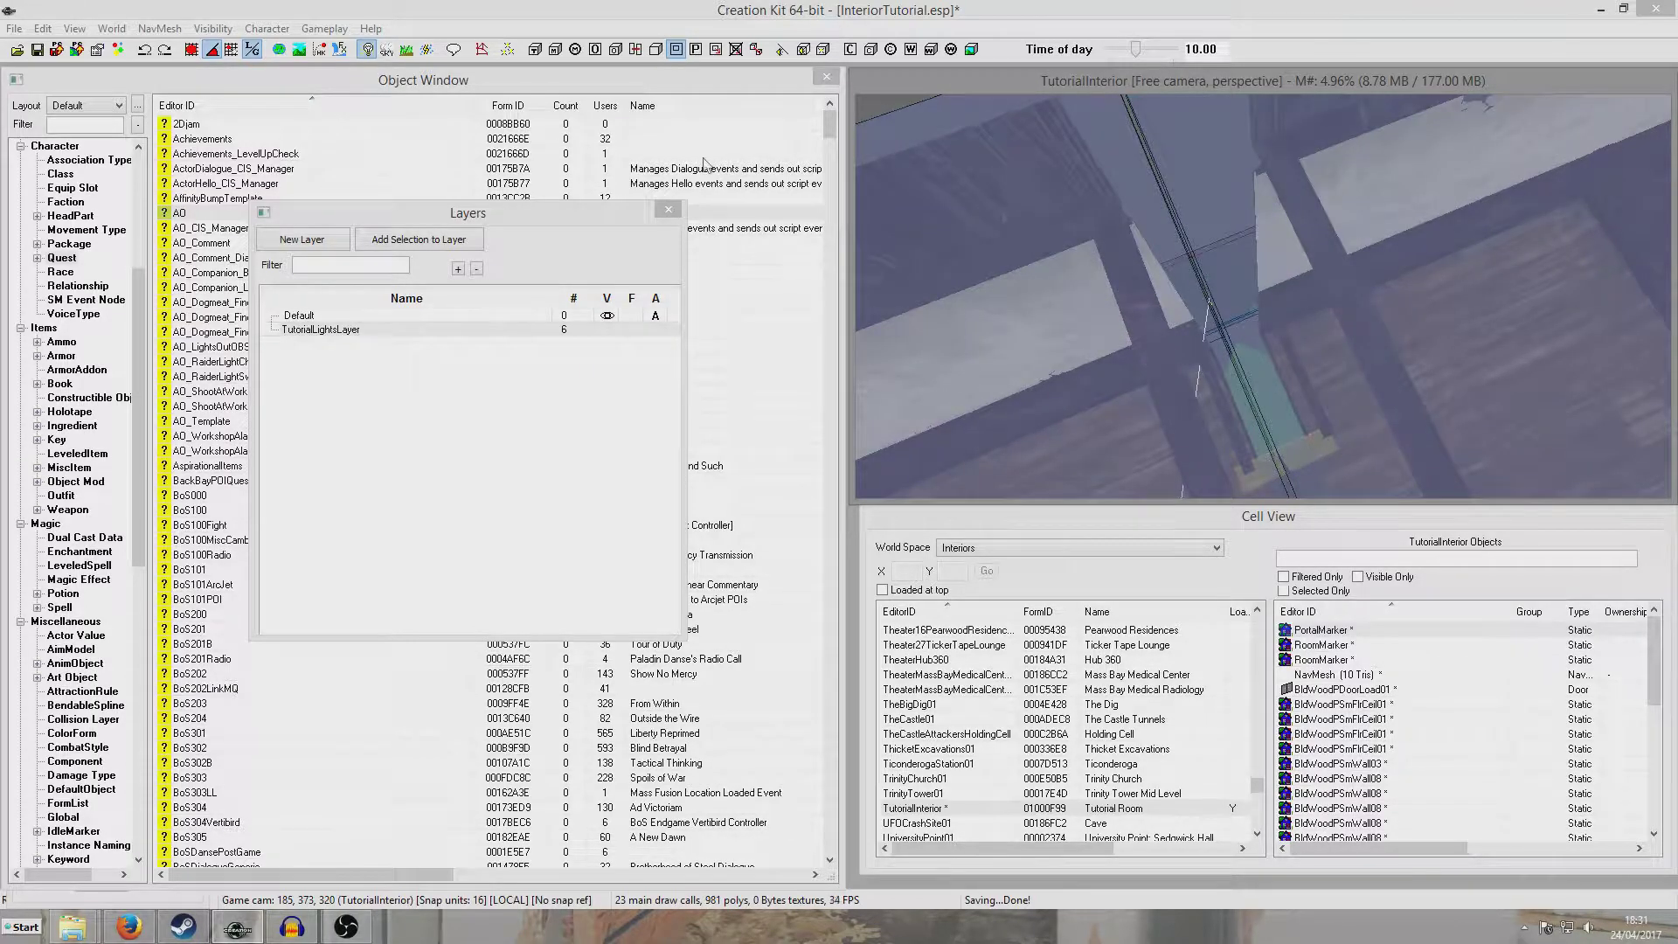
pyautogui.moveTo(1181, 293); pyautogui.dragTo(1190, 323)
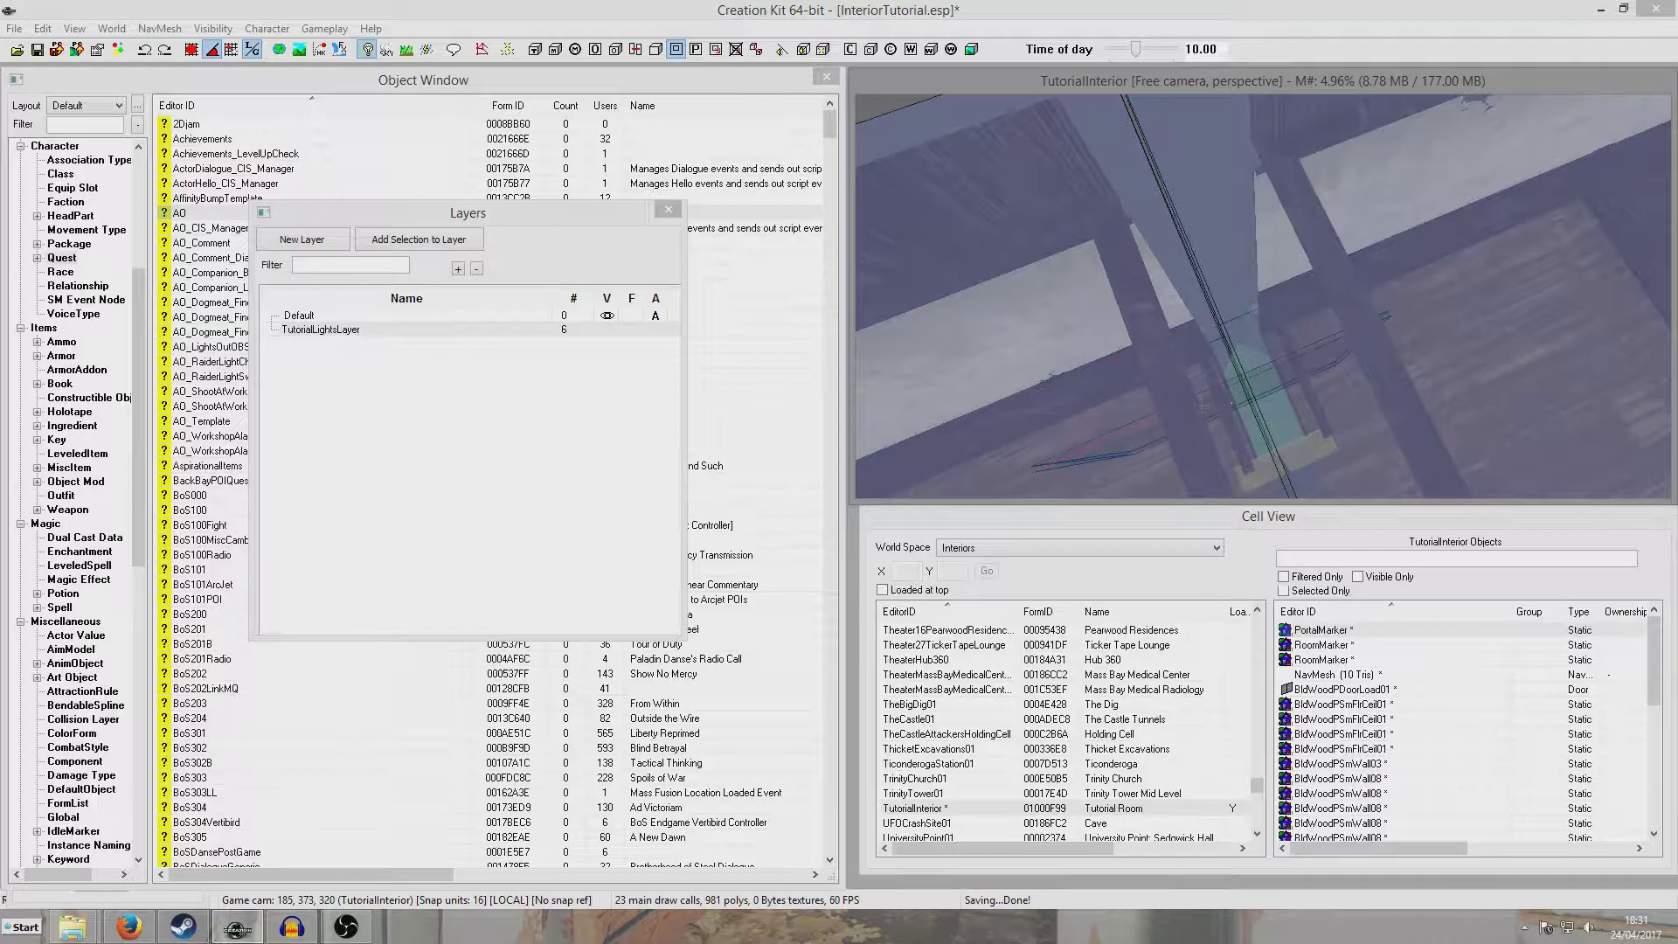
pyautogui.scroll(5, 1219, 388)
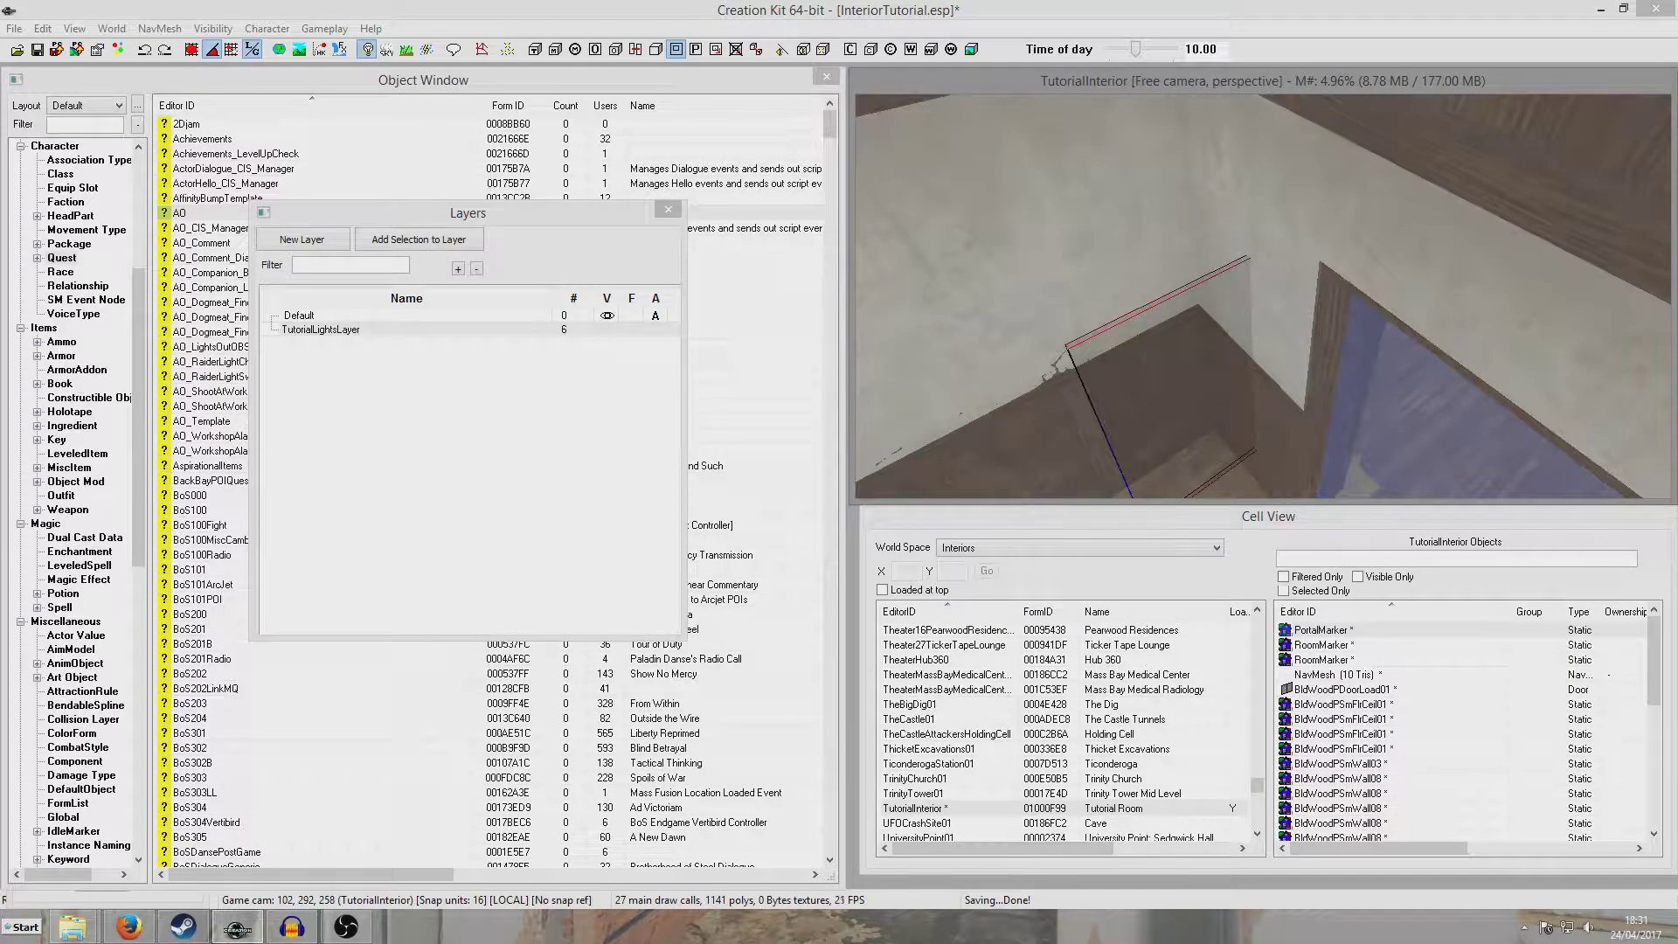
pyautogui.moveTo(1219, 388)
pyautogui.mouseDown(button='right')
pyautogui.moveTo(1250, 388)
pyautogui.moveTo(1315, 437)
pyautogui.mouseUp(button='right')
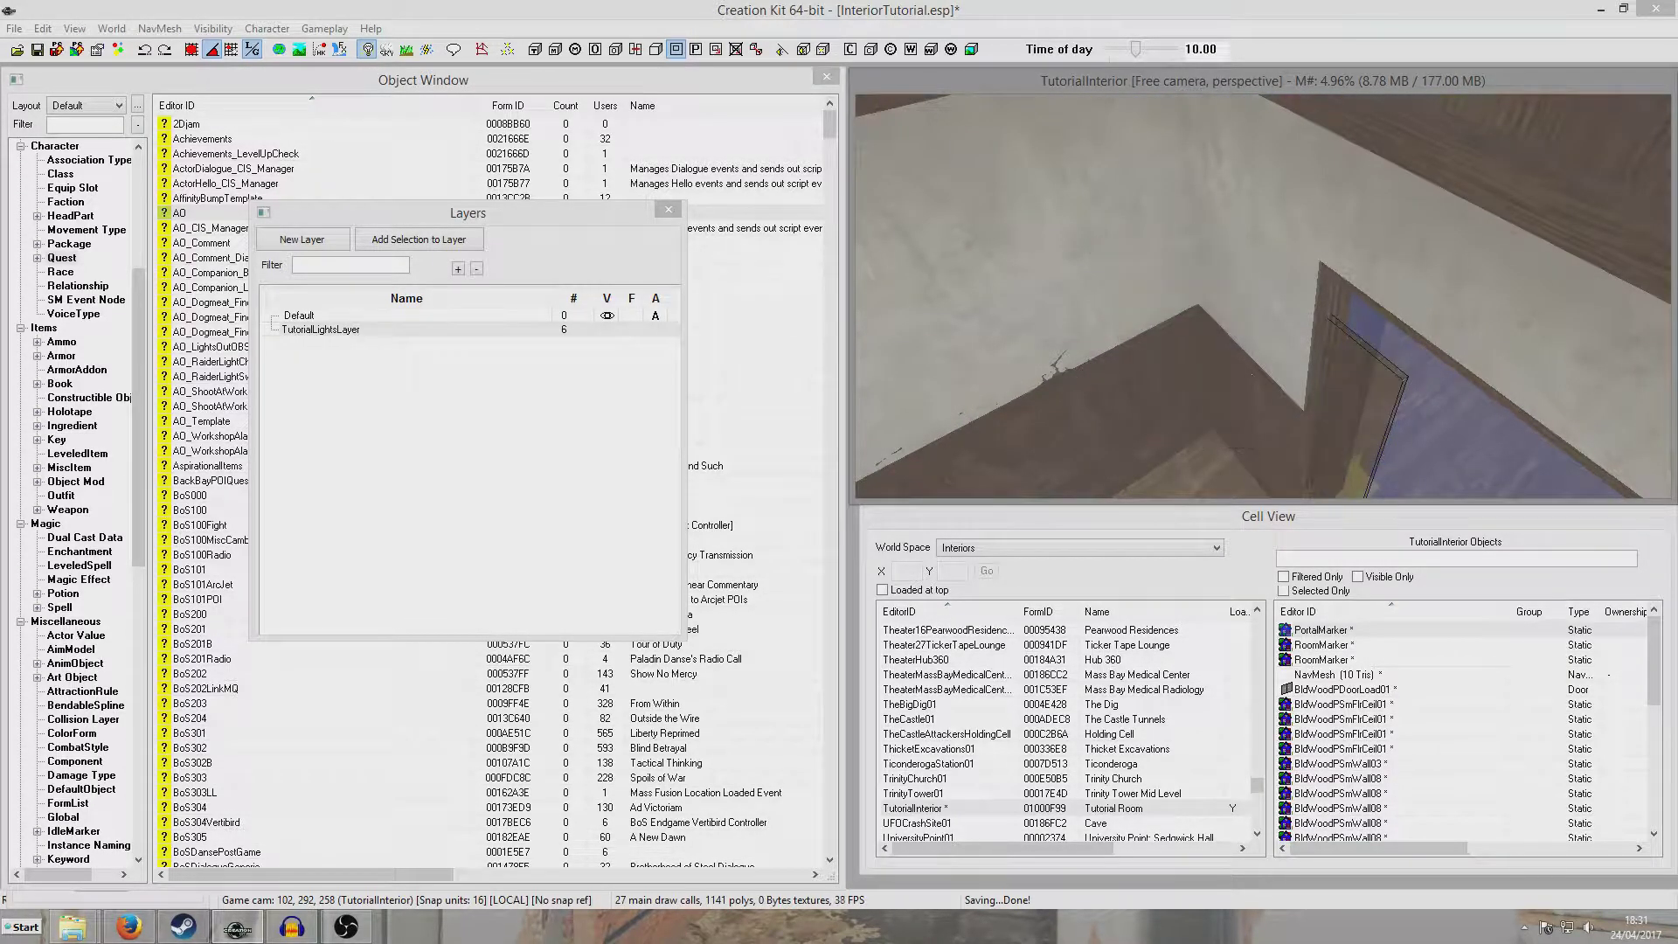
pyautogui.moveTo(1314, 437)
pyautogui.keyDown('shift'); pyautogui.mouseDown(button='middle')
pyautogui.moveTo(1368, 399)
pyautogui.moveTo(1190, 312)
pyautogui.mouseUp(button='middle'); pyautogui.keyUp('shift')
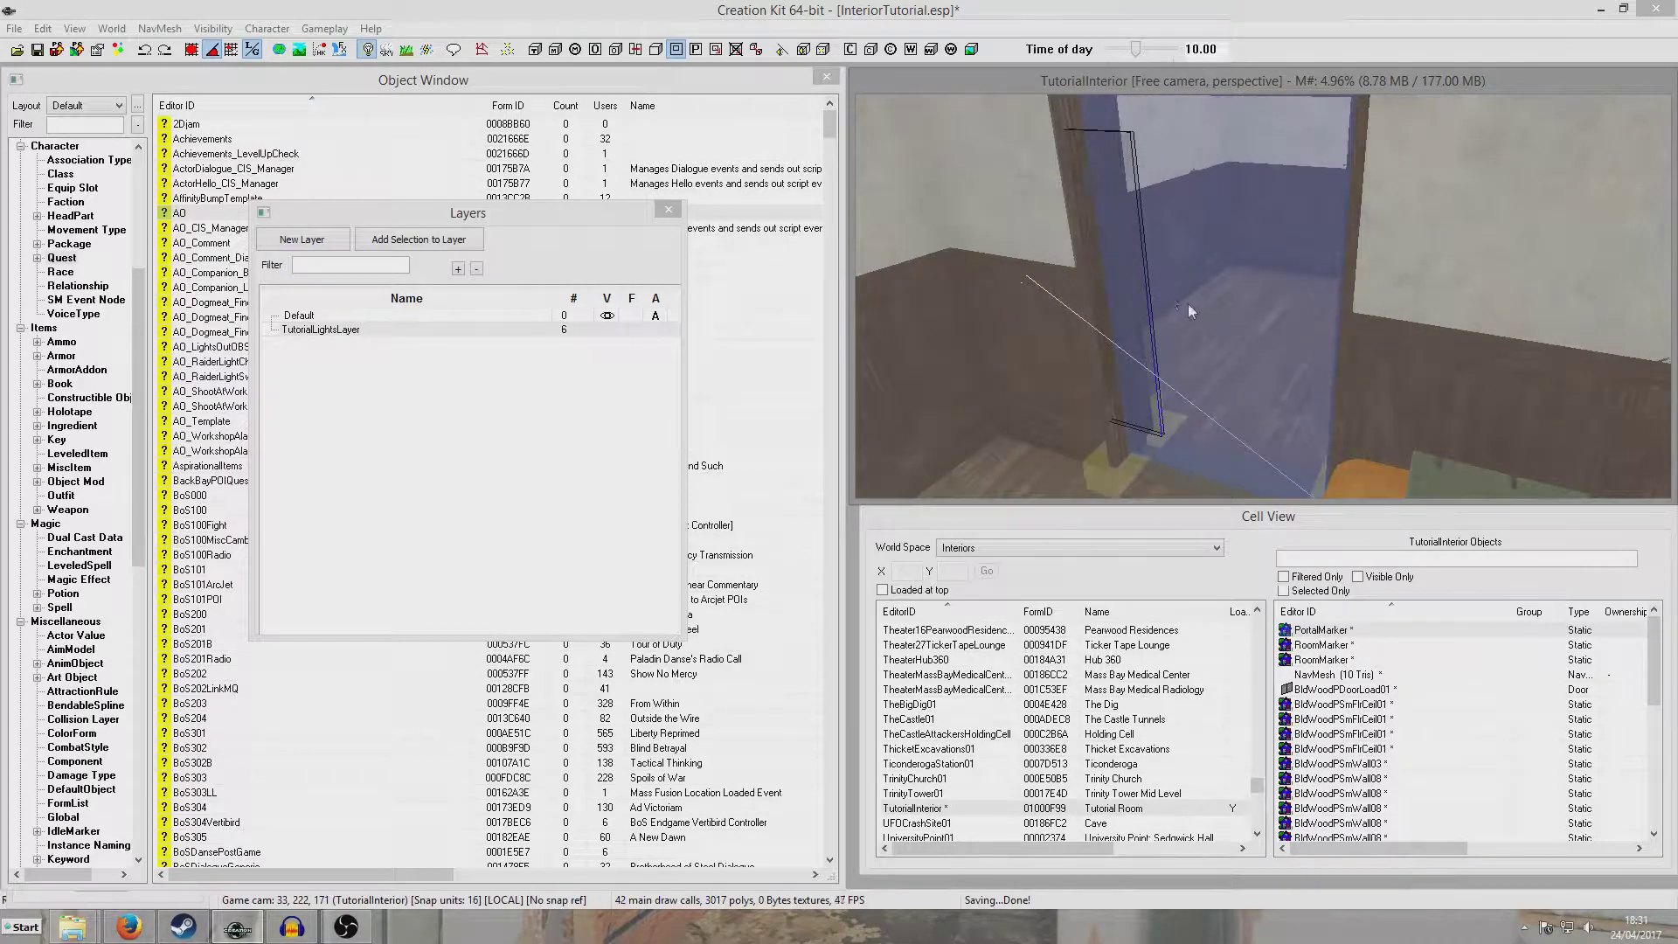
# - Center the portal marker in the doorway and stretch its top and bottom edges to fill the door frame
pyautogui.moveTo(1135, 290); pyautogui.dragTo(1187, 291, button='right')
pyautogui.moveTo(1395, 310)
pyautogui.keyDown('shift'); pyautogui.mouseDown(button='middle')
pyautogui.moveTo(1408, 318)
pyautogui.moveTo(1319, 319)
pyautogui.mouseUp(button='middle'); pyautogui.keyUp('shift')
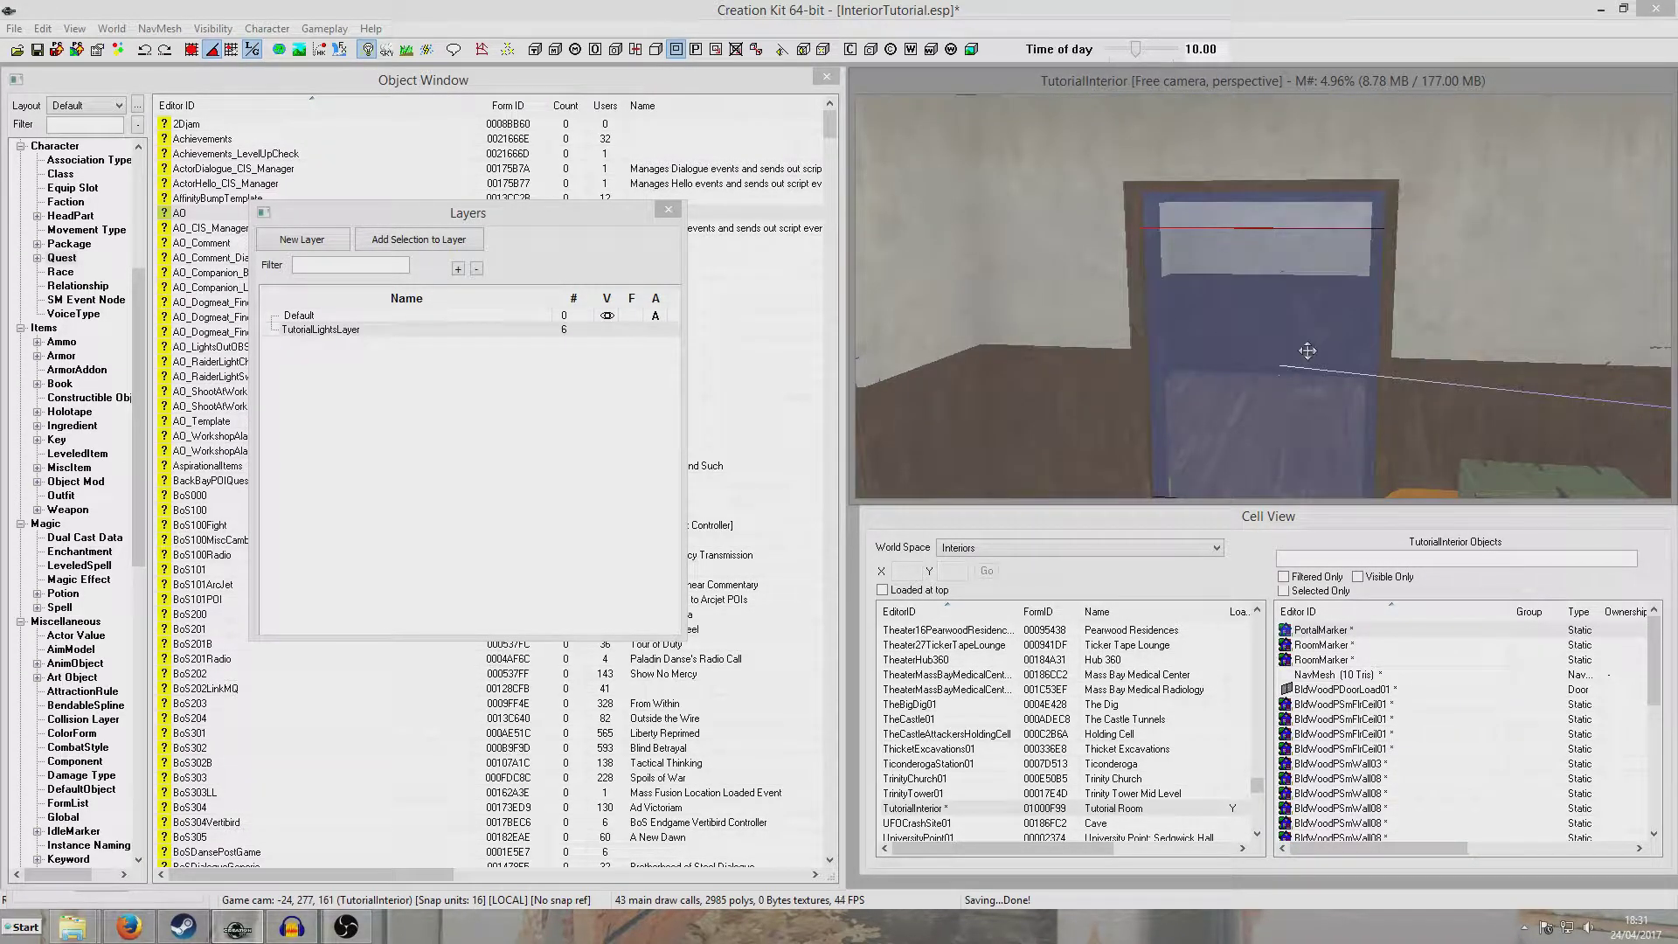
pyautogui.moveTo(1312, 371); pyautogui.dragTo(1309, 332, button='middle')
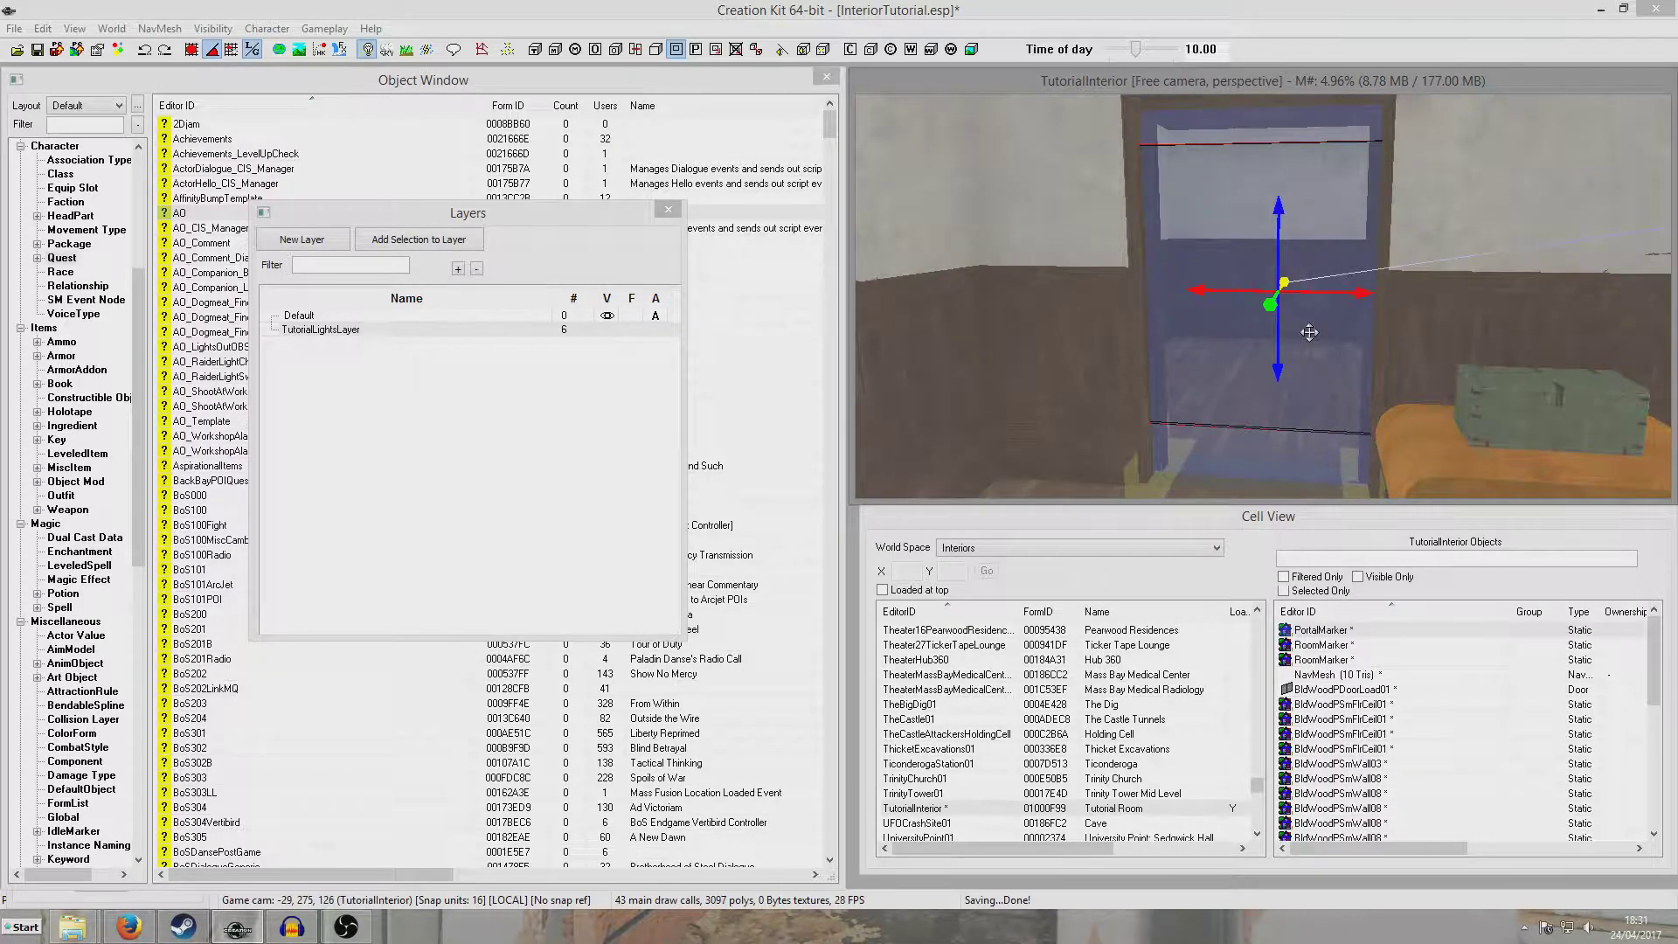
pyautogui.keyDown('shift'); pyautogui.moveTo(1279, 207); pyautogui.dragTo(1287, 230, button='middle'); pyautogui.keyUp('shift')
pyautogui.moveTo(1290, 231); pyautogui.dragTo(1279, 190)
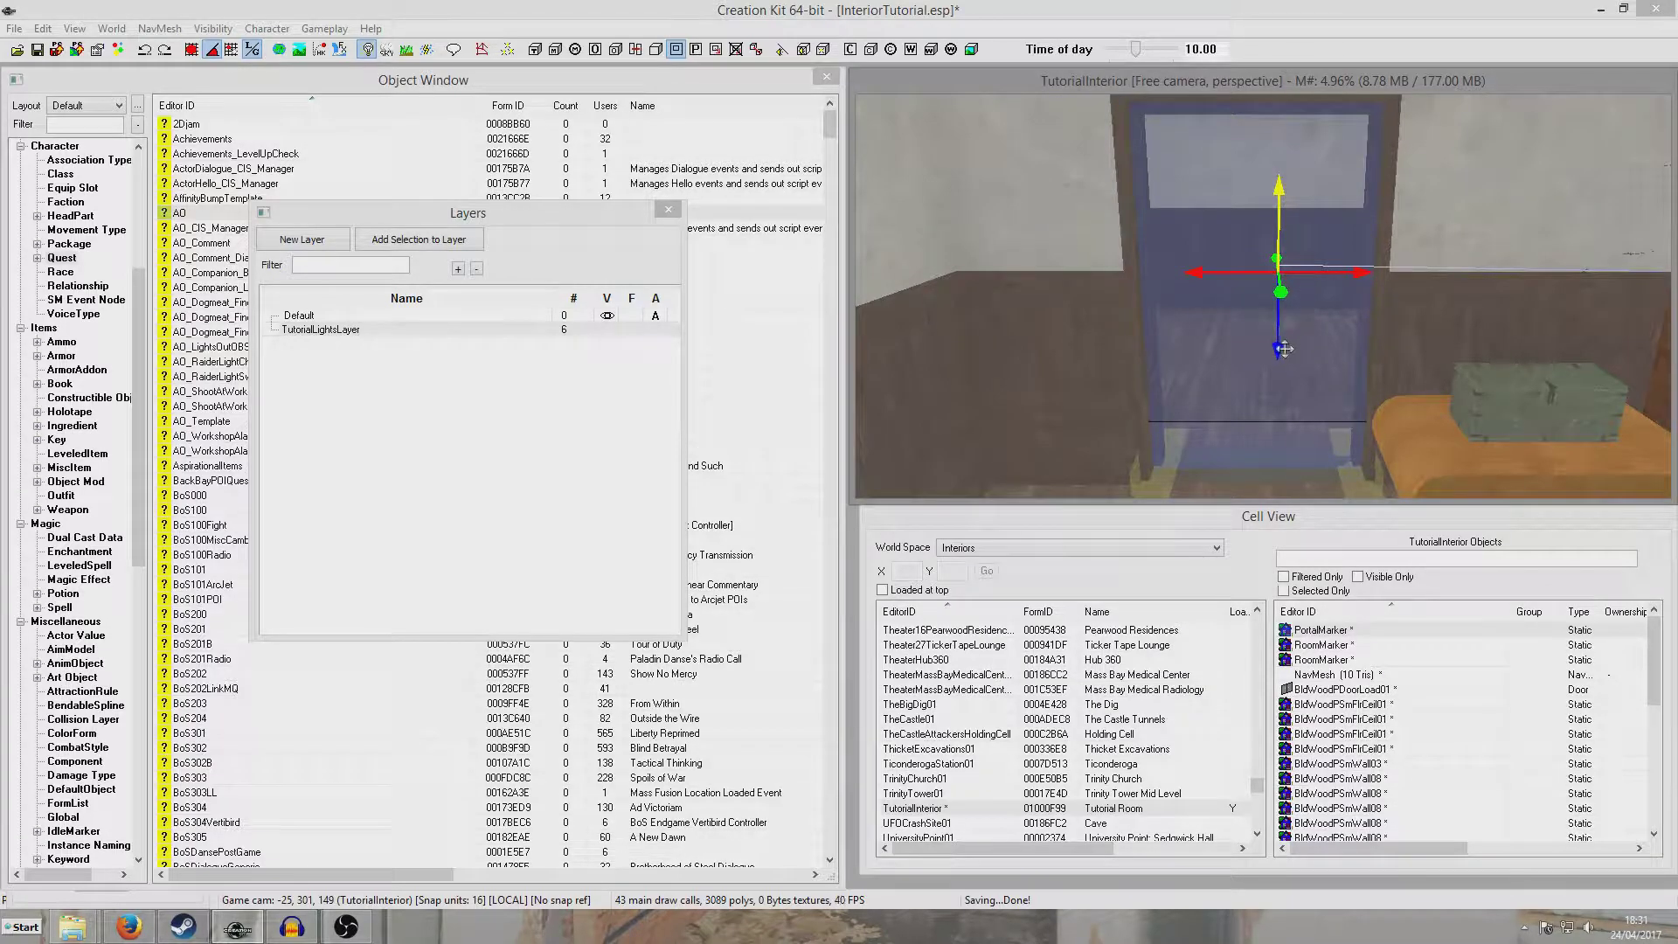
pyautogui.moveTo(1278, 353); pyautogui.dragTo(1278, 380)
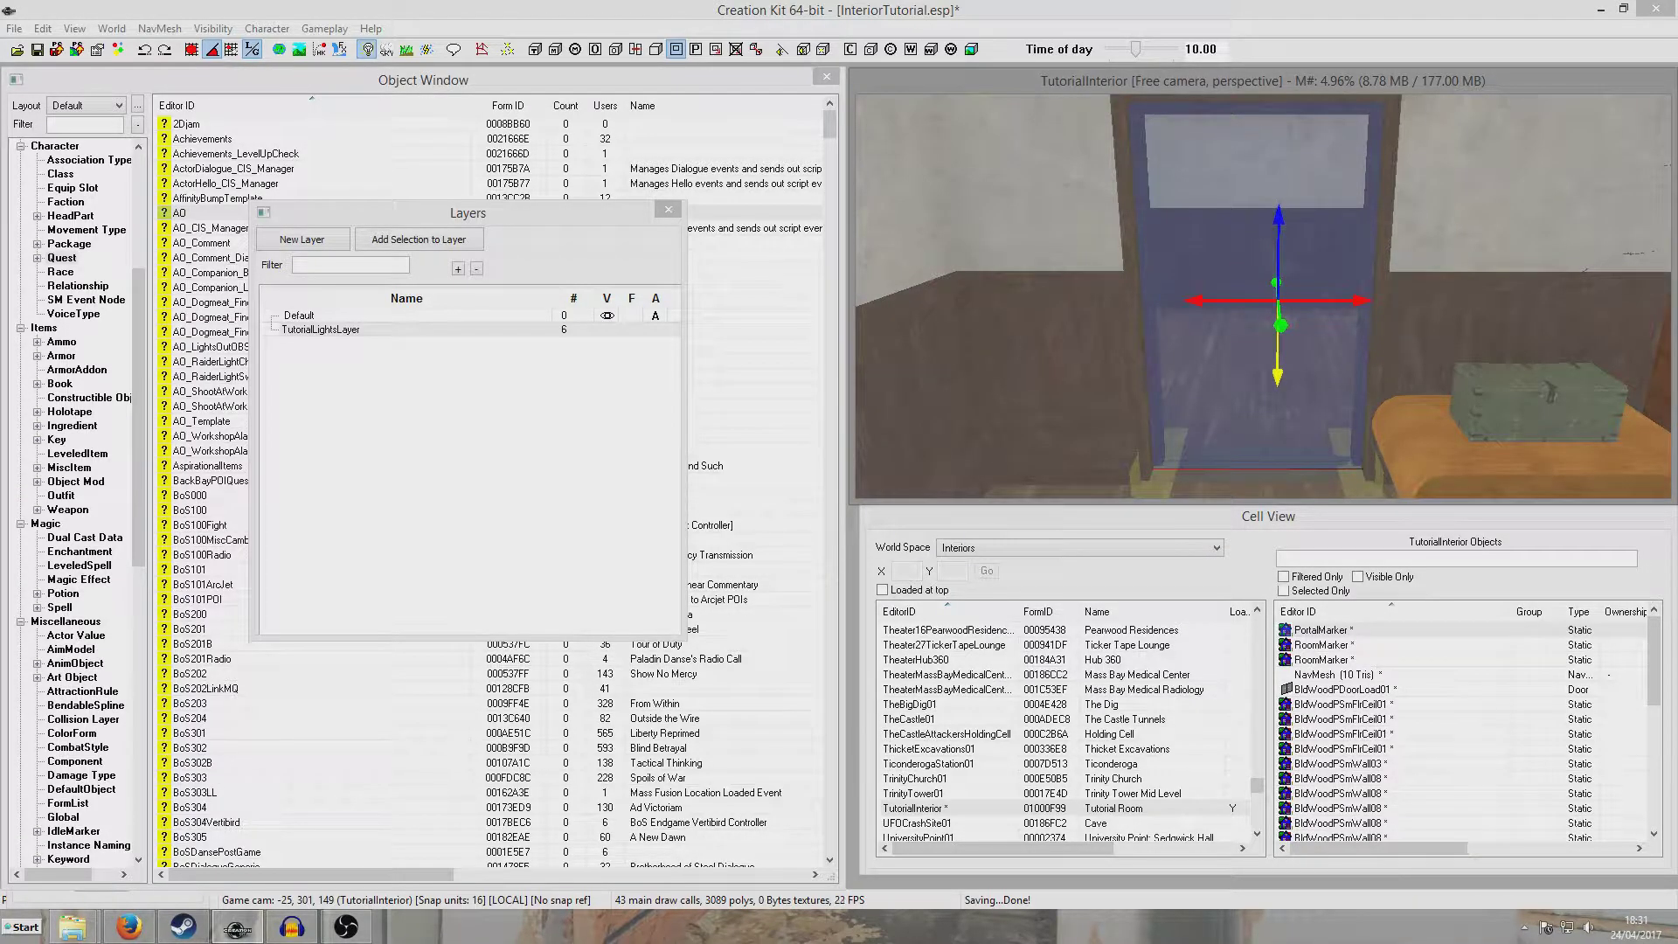
pyautogui.scroll(2, 1301, 403)
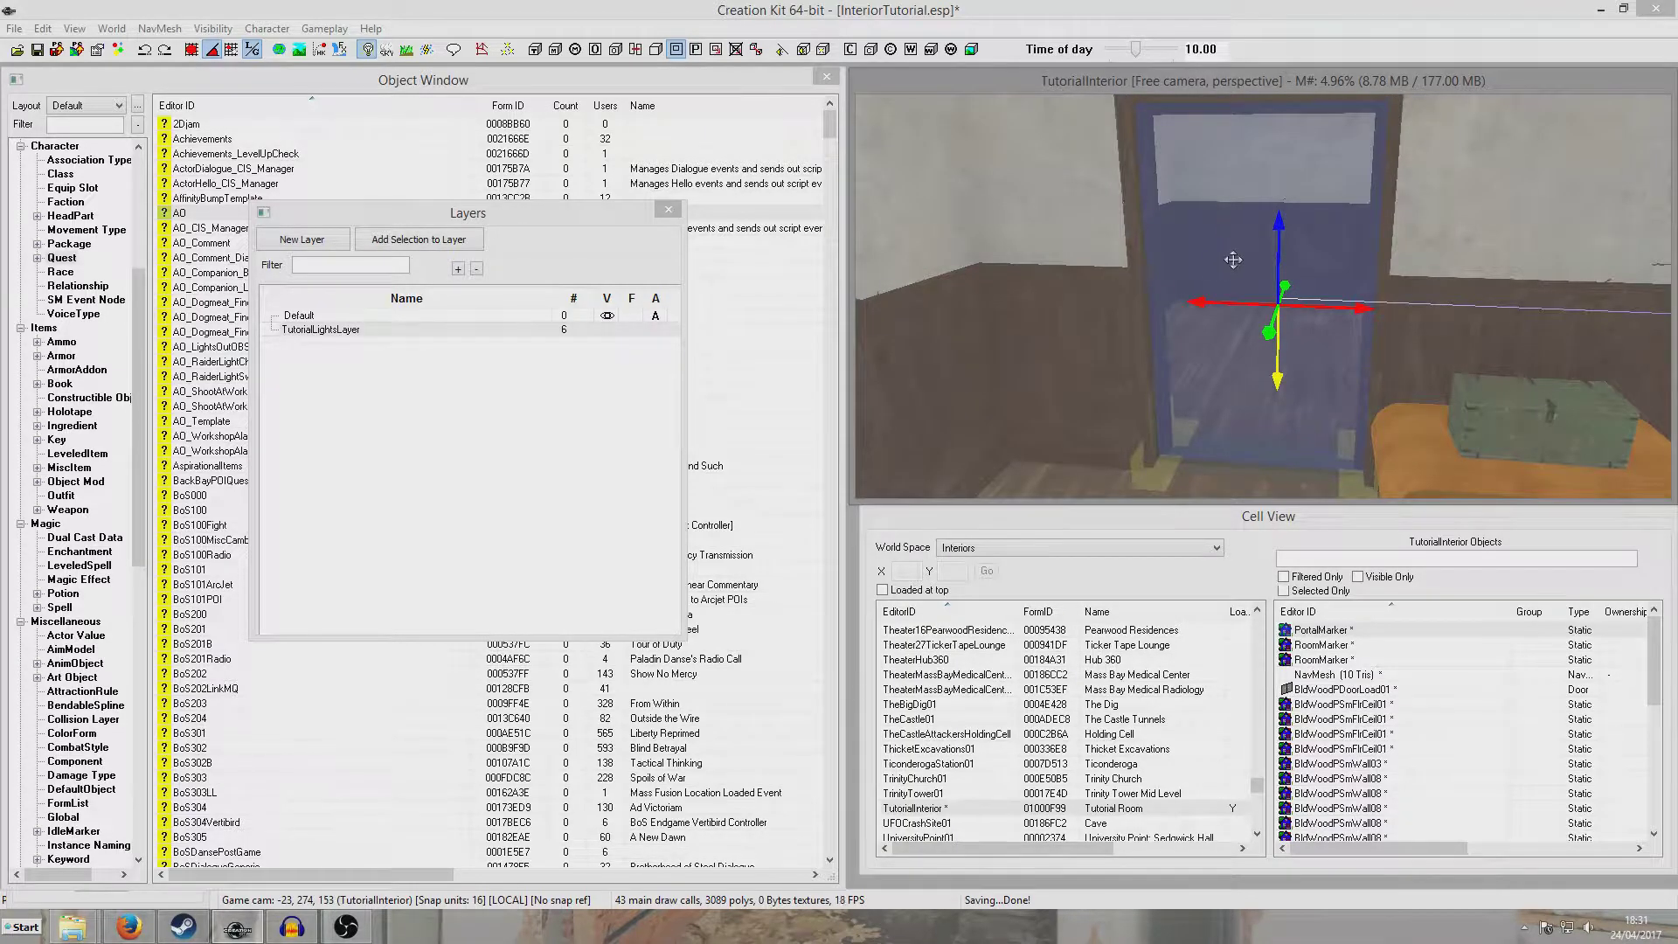
# - Examine the portal's fit in the doorway from several distances and angles inside the furnished room
pyautogui.scroll(-5, 1230, 264)
pyautogui.moveTo(1255, 274)
pyautogui.keyDown('shift'); pyautogui.mouseDown(button='middle')
pyautogui.moveTo(1265, 326)
pyautogui.moveTo(1236, 363)
pyautogui.moveTo(1262, 302)
pyautogui.mouseUp(button='middle'); pyautogui.keyUp('shift')
pyautogui.scroll(4, 1262, 301)
pyautogui.scroll(-2, 1250, 287)
pyautogui.scroll(-3, 1249, 285)
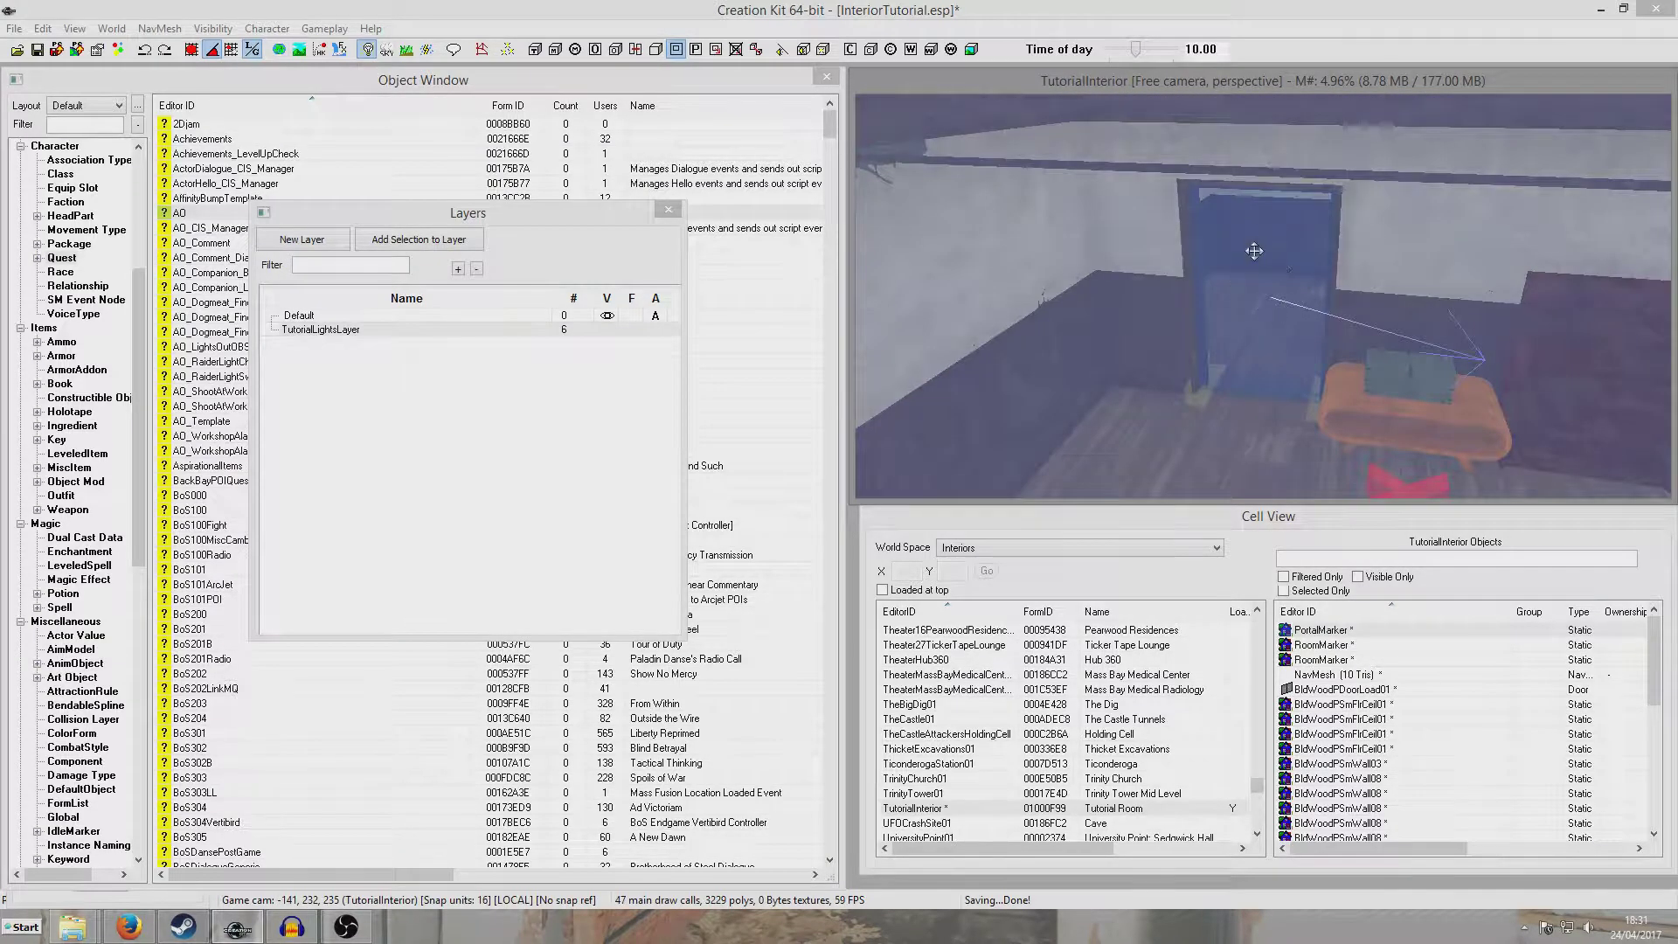
pyautogui.scroll(4, 1294, 272)
pyautogui.scroll(-4, 1296, 274)
pyautogui.keyDown('shift'); pyautogui.moveTo(1296, 273); pyautogui.dragTo(1325, 252, button='middle'); pyautogui.keyUp('shift')
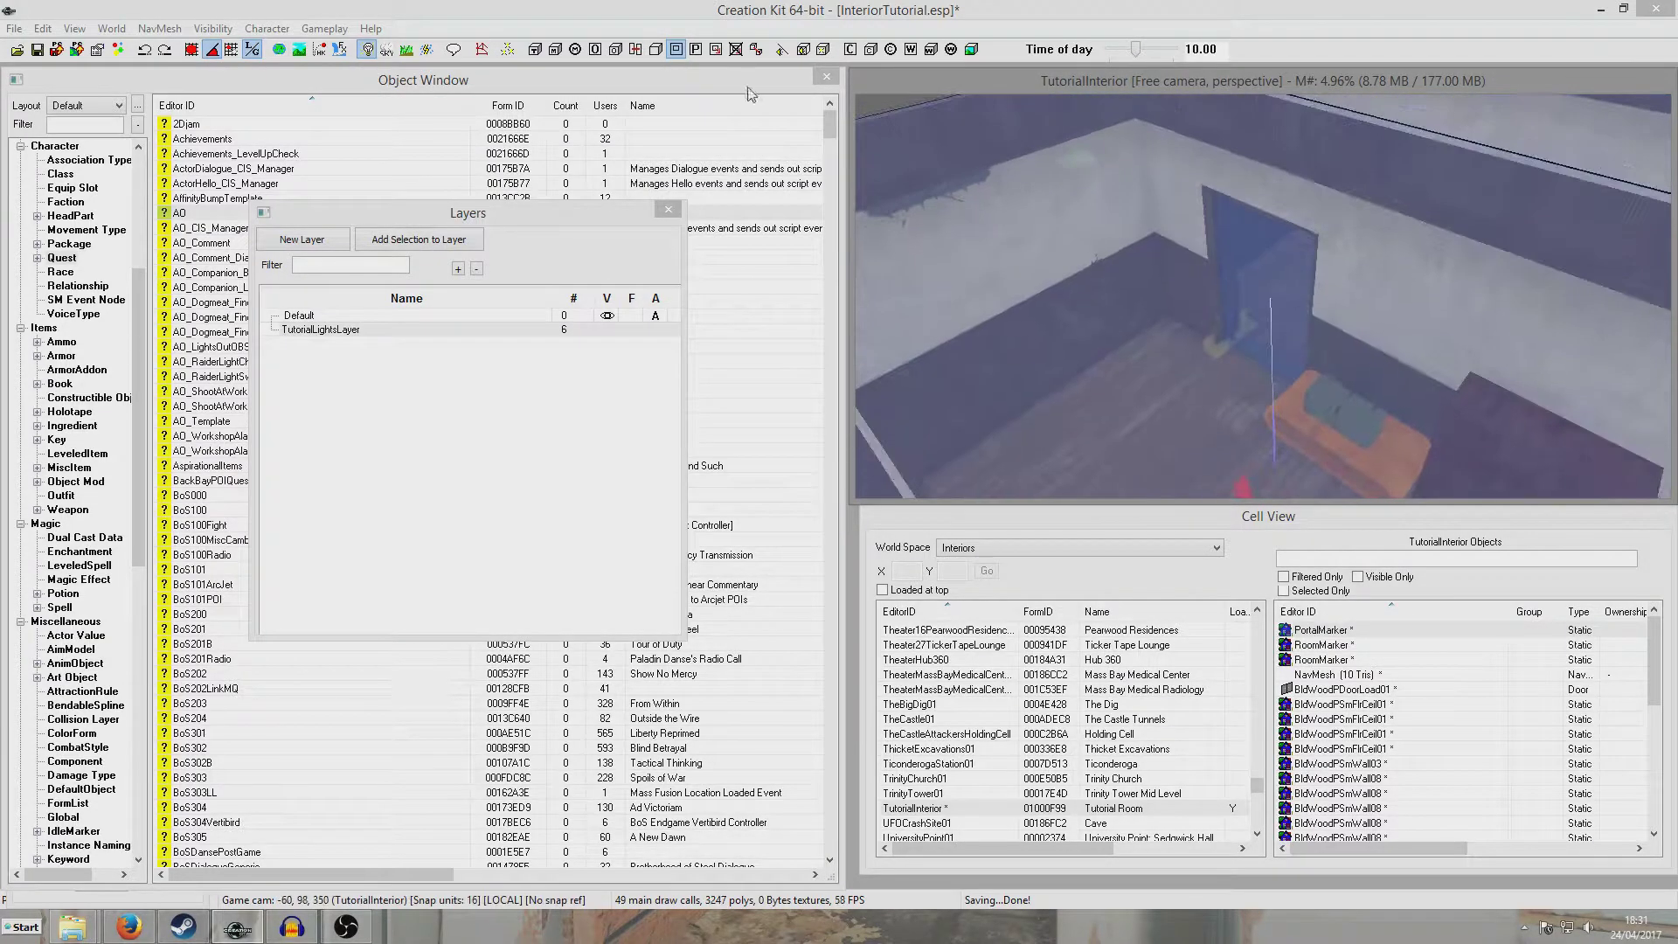
# - Turn off portal mode and bring both room markers into view from above
pyautogui.click(676, 59)
pyautogui.click(1043, 82)
pyautogui.scroll(-4, 1363, 201)
pyautogui.moveTo(1399, 203); pyautogui.dragTo(1221, 267, button='middle')
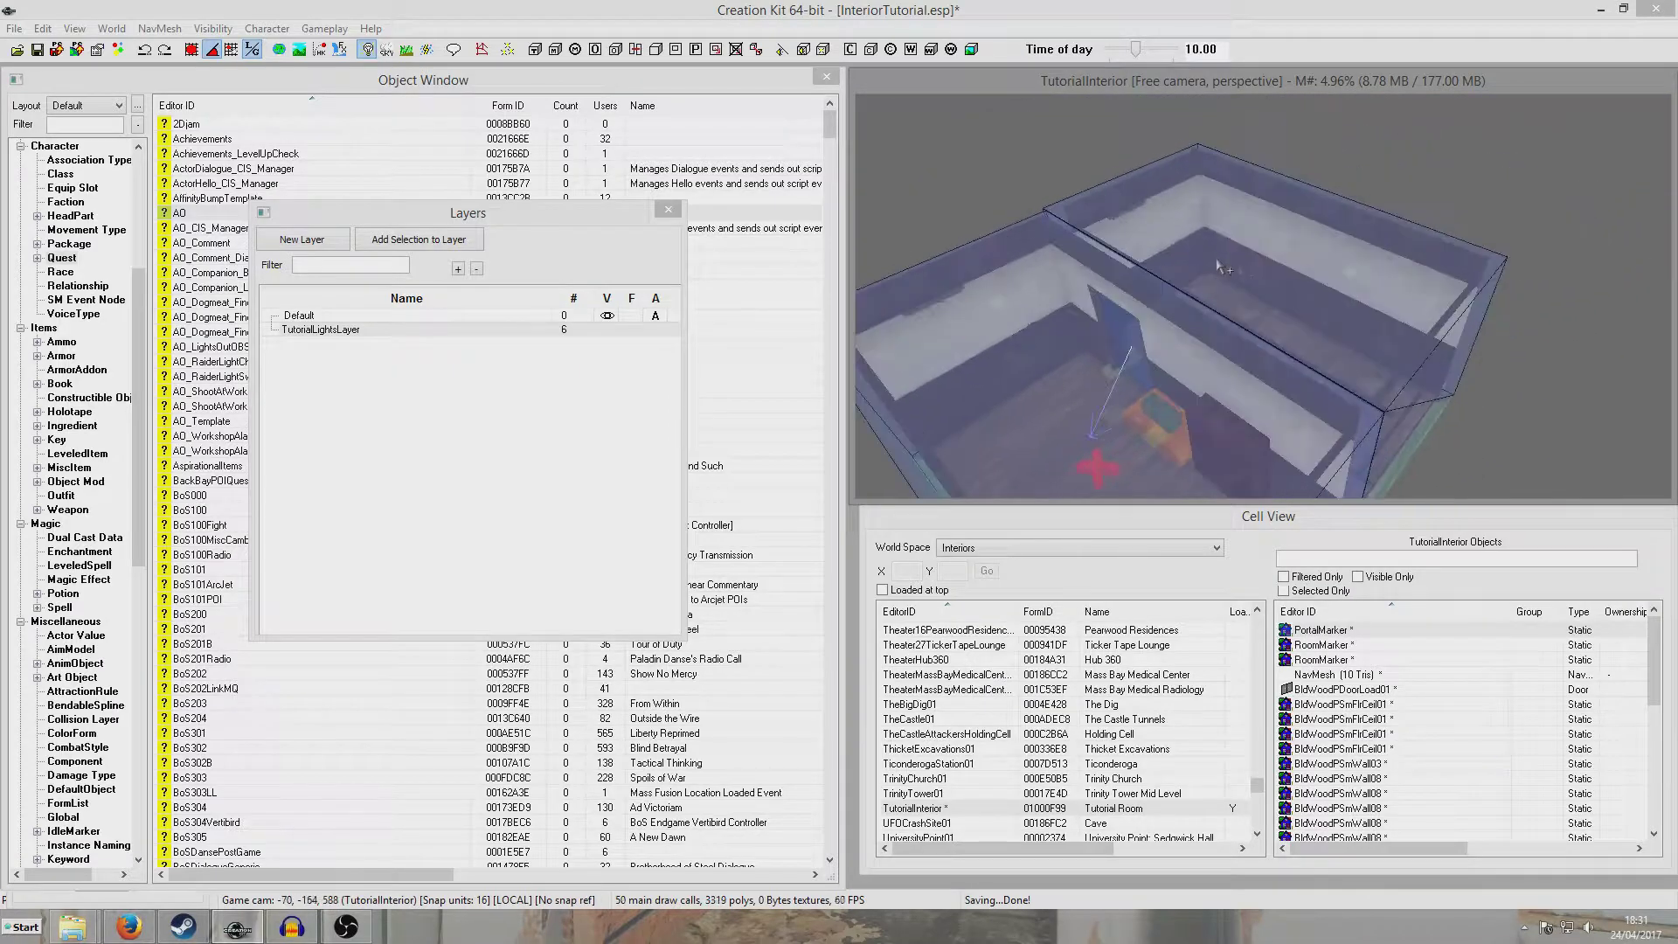
# - Link the portal marker to the empty room's marker and save the plugin
pyautogui.click(1313, 254)
pyautogui.moveTo(1313, 280)
pyautogui.keyDown('shift'); pyautogui.mouseDown(button='middle')
pyautogui.moveTo(1341, 251)
pyautogui.moveTo(1297, 292)
pyautogui.moveTo(1340, 286)
pyautogui.mouseUp(button='middle'); pyautogui.keyUp('shift')
pyautogui.moveTo(1250, 361); pyautogui.dragTo(1262, 312, button='middle')
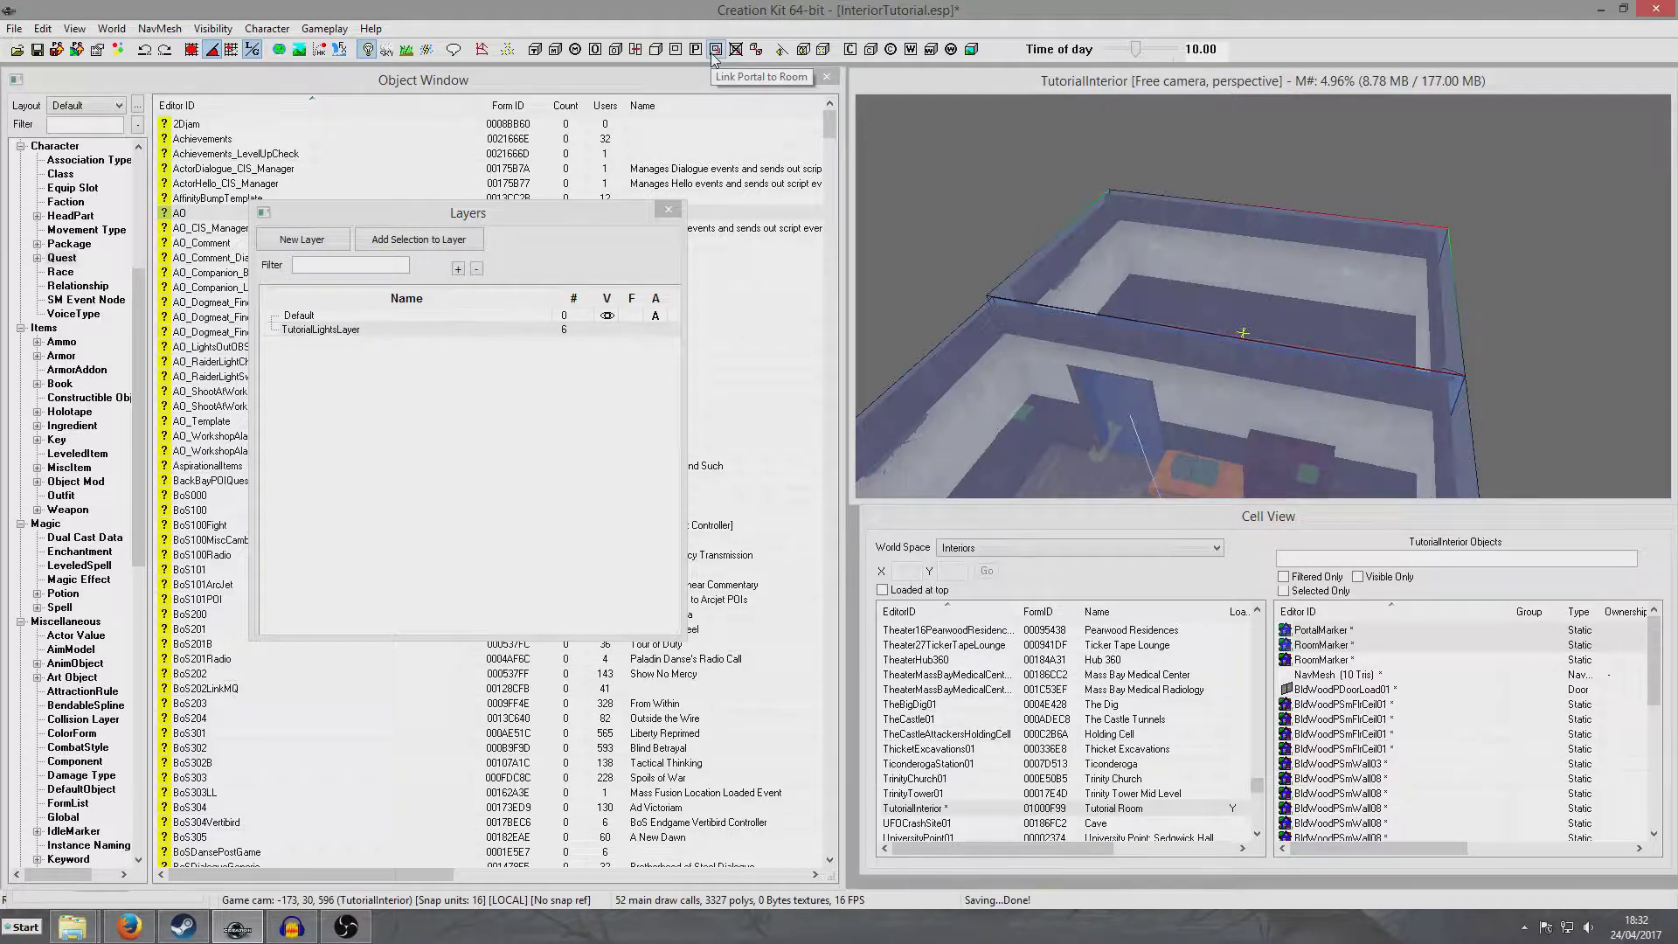
pyautogui.moveTo(1059, 236); pyautogui.dragTo(1138, 140, button='middle')
pyautogui.click(39, 49)
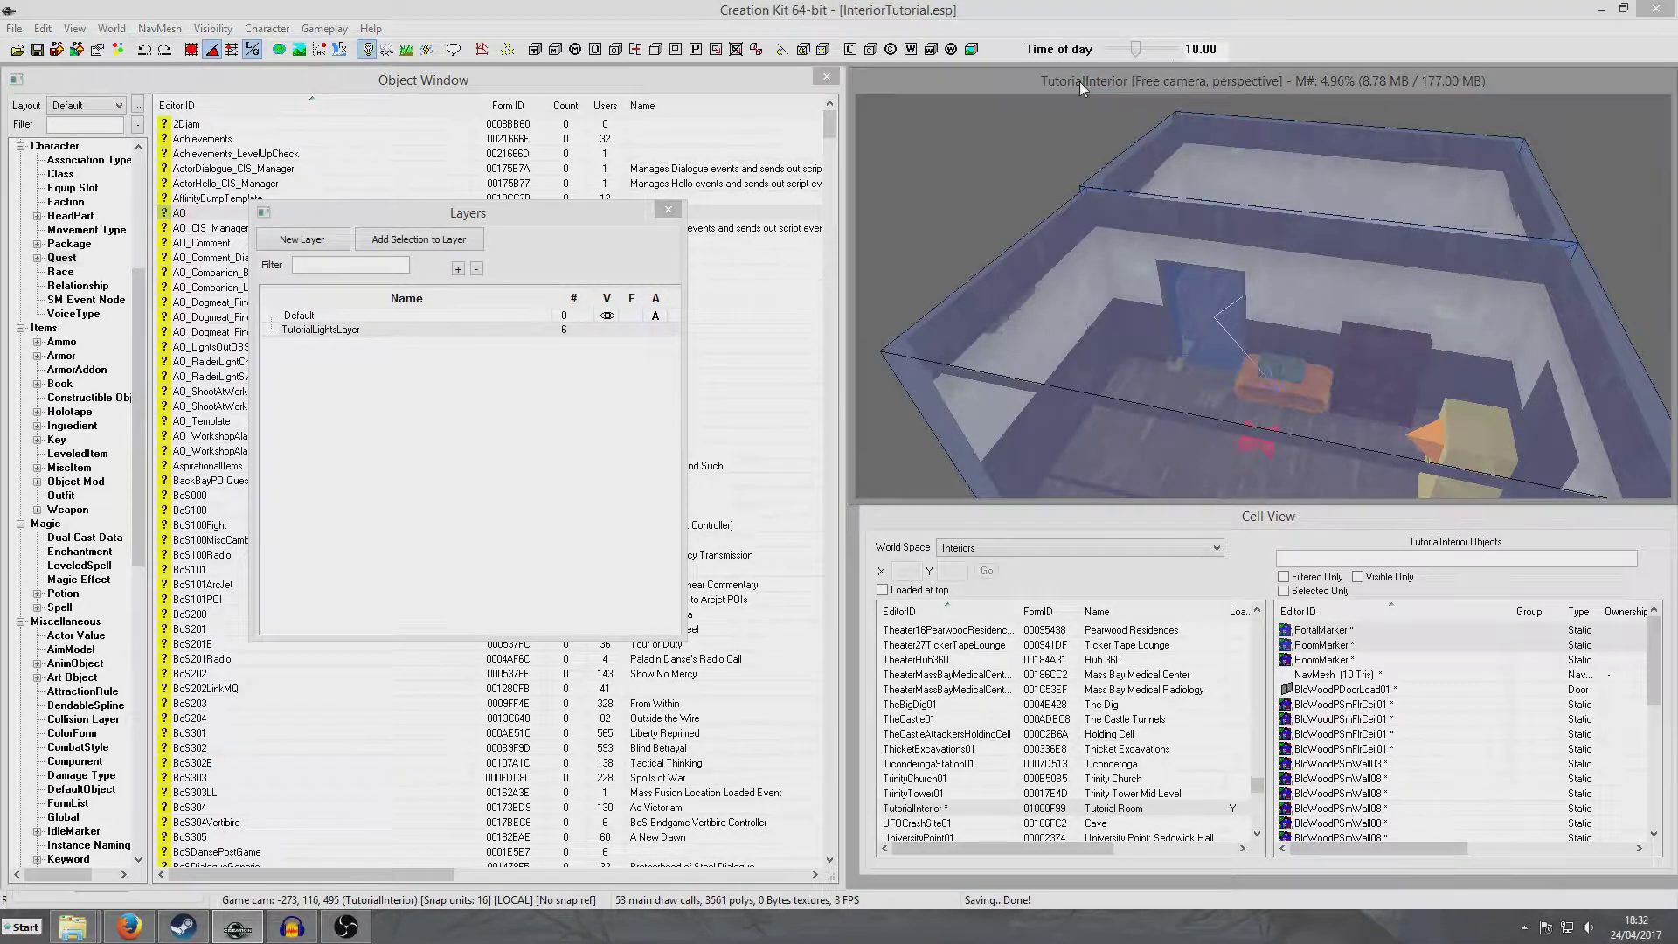
# - Examine the portal's link lines to both room markers from the doorway and from overhead
pyautogui.moveTo(1088, 113); pyautogui.dragTo(1401, 278, button='middle')
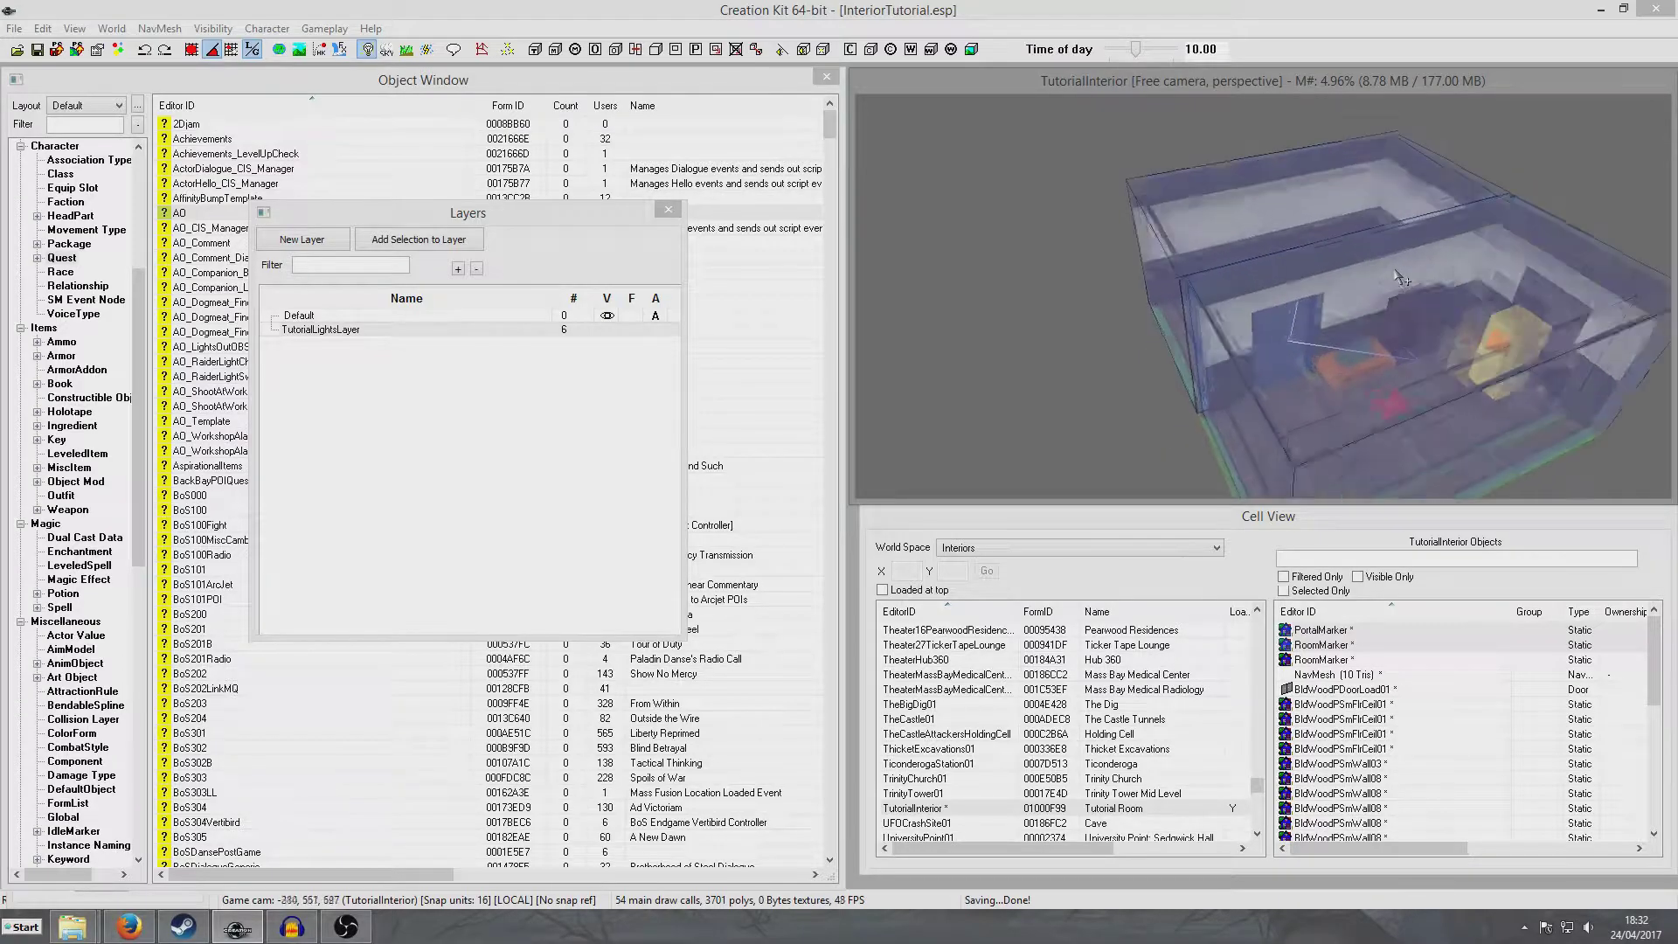
pyautogui.scroll(8, 1395, 270)
pyautogui.keyDown('shift'); pyautogui.moveTo(1307, 240); pyautogui.dragTo(1385, 273, button='middle'); pyautogui.keyUp('shift')
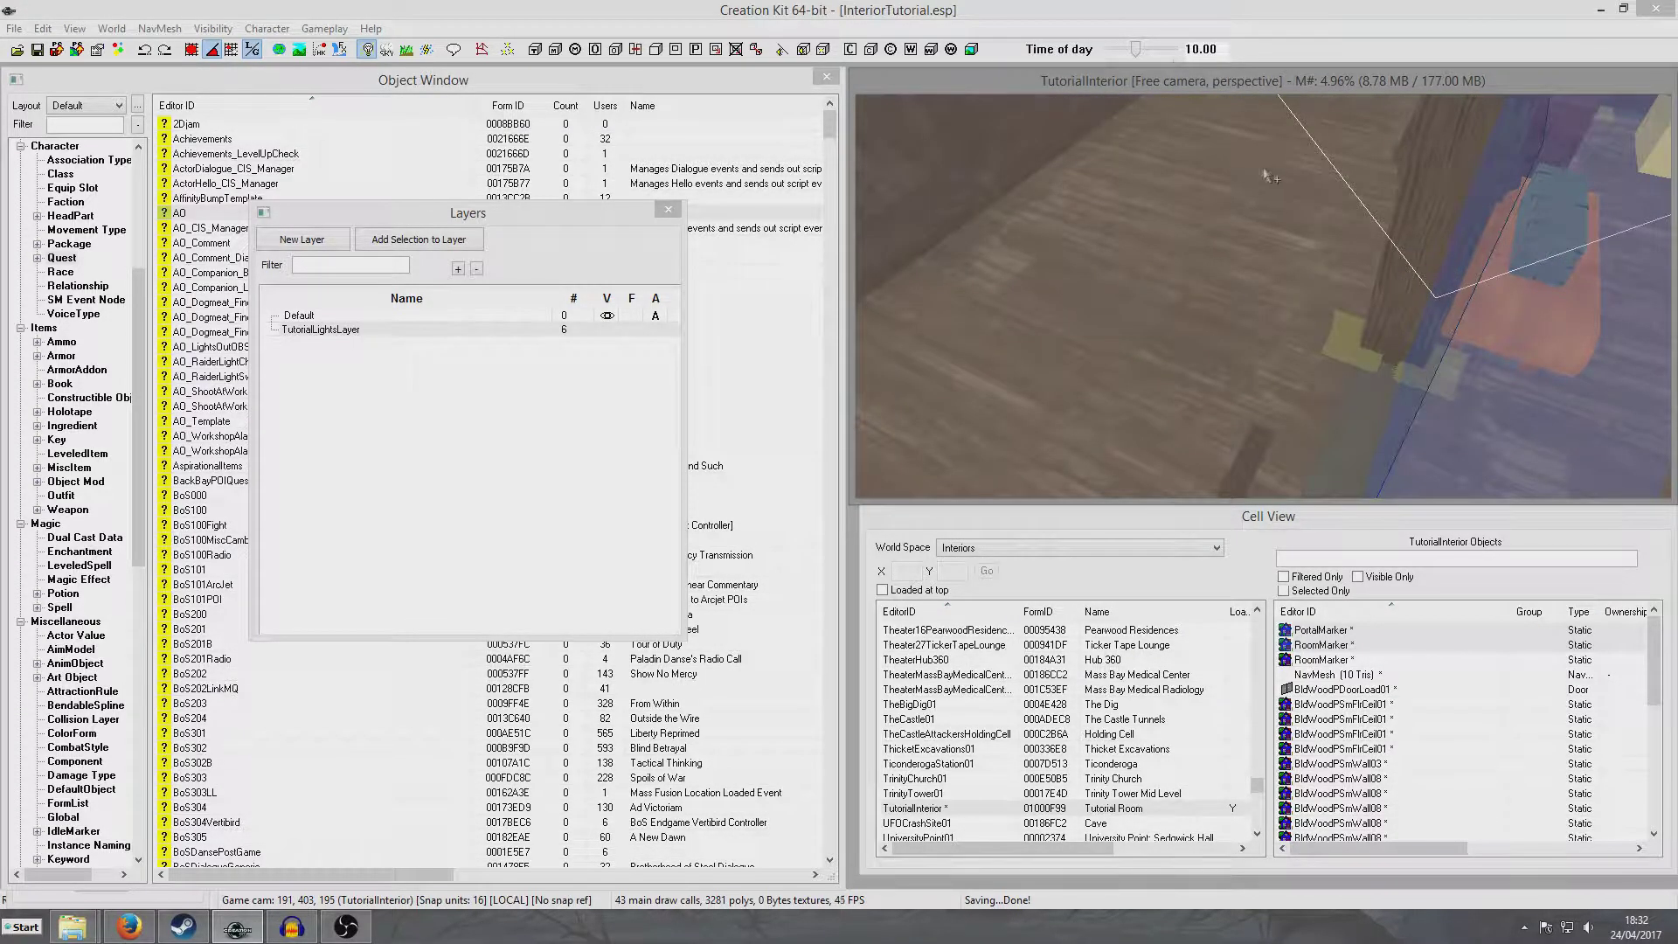
pyautogui.moveTo(1264, 173); pyautogui.dragTo(1503, 251, button='middle')
pyautogui.moveTo(1330, 308)
pyautogui.mouseDown(button='middle')
pyautogui.moveTo(1375, 309)
pyautogui.moveTo(1371, 328)
pyautogui.moveTo(1381, 288)
pyautogui.moveTo(1505, 311)
pyautogui.moveTo(1446, 344)
pyautogui.moveTo(1264, 344)
pyautogui.moveTo(1193, 313)
pyautogui.moveTo(1433, 251)
pyautogui.moveTo(1412, 282)
pyautogui.moveTo(1178, 328)
pyautogui.moveTo(1291, 264)
pyautogui.moveTo(1313, 334)
pyautogui.moveTo(1329, 277)
pyautogui.mouseUp(button='middle')
pyautogui.scroll(-5, 1505, 311)
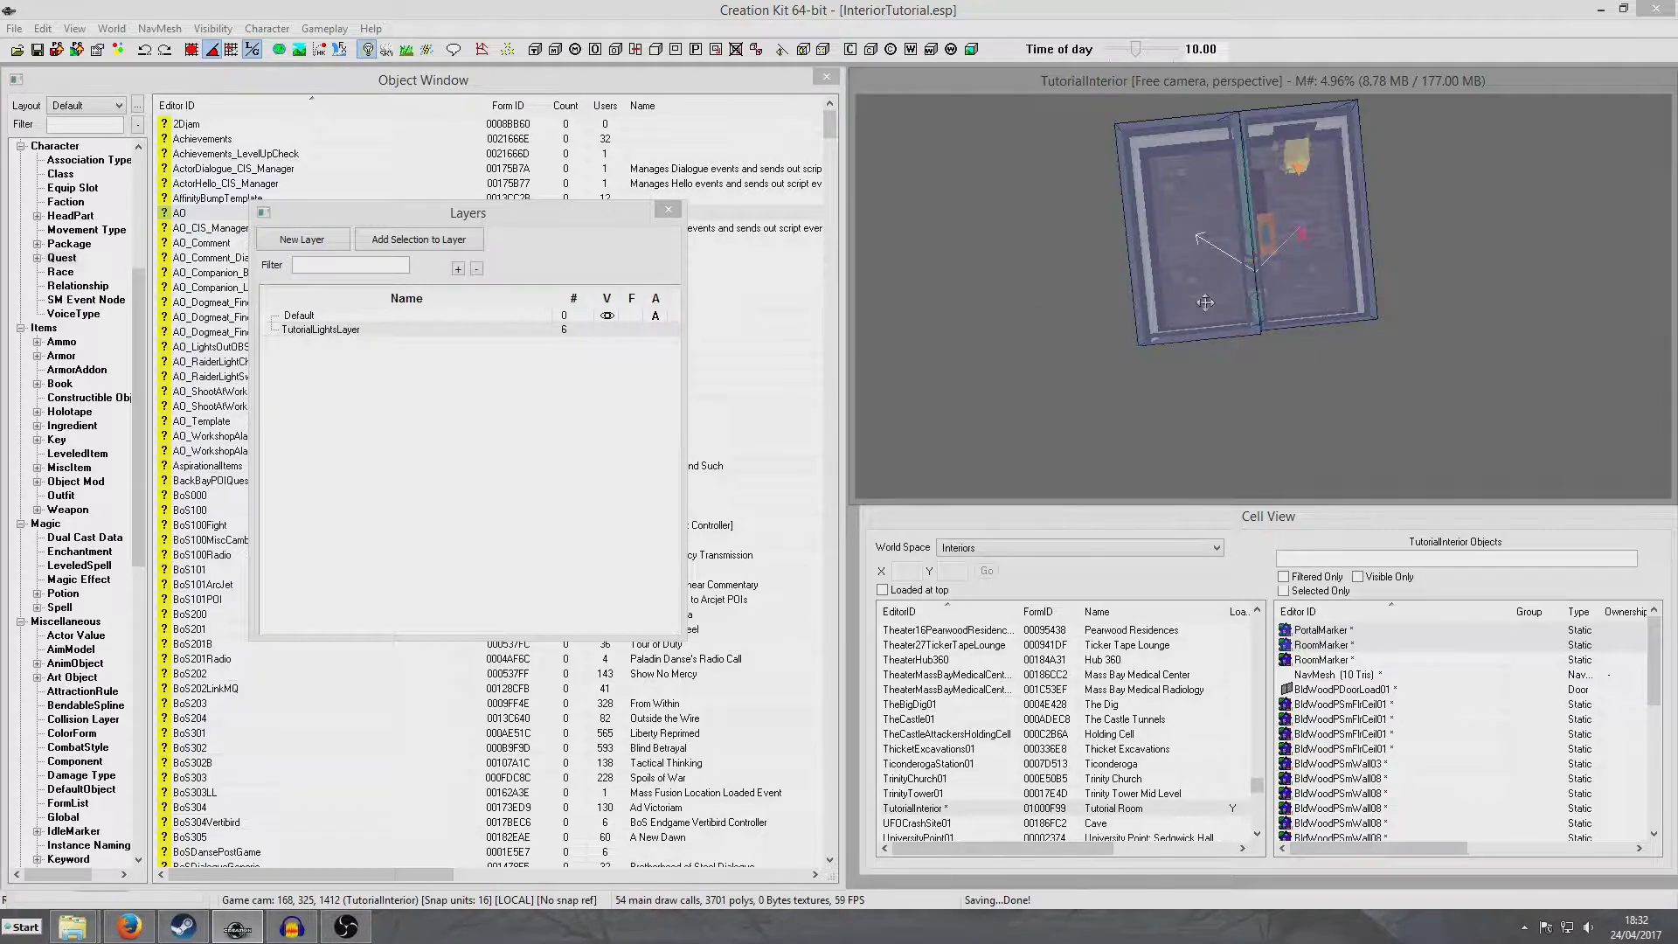
pyautogui.scroll(5, 1205, 172)
pyautogui.scroll(-6, 1205, 171)
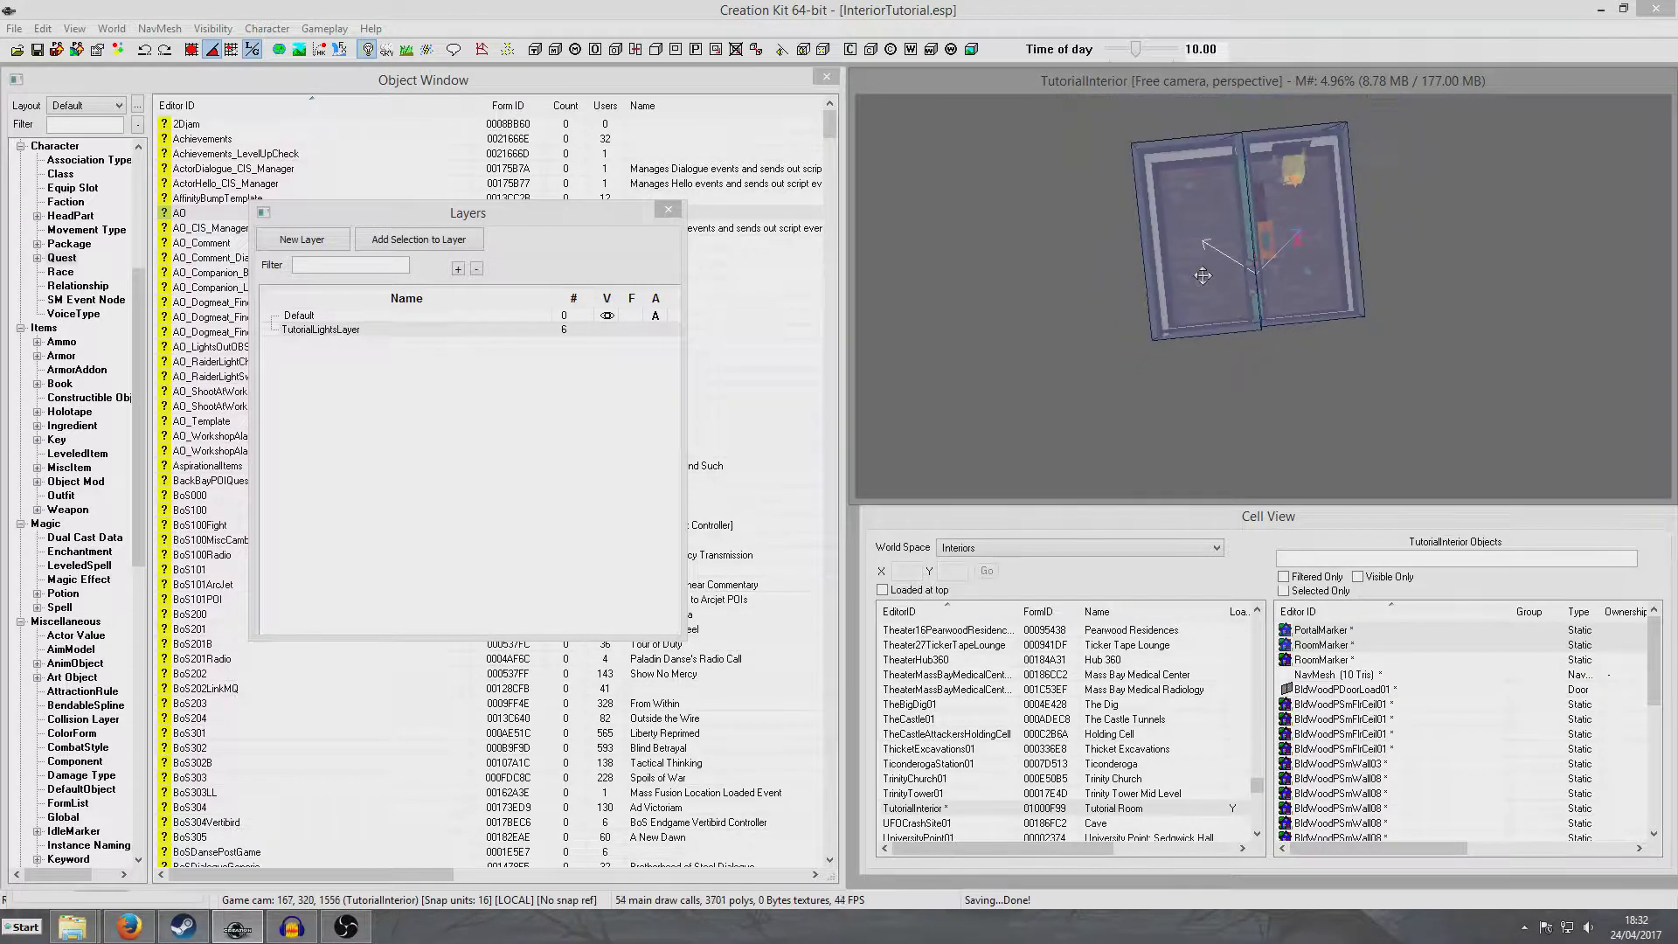
pyautogui.moveTo(1205, 172); pyautogui.dragTo(1277, 276, button='middle')
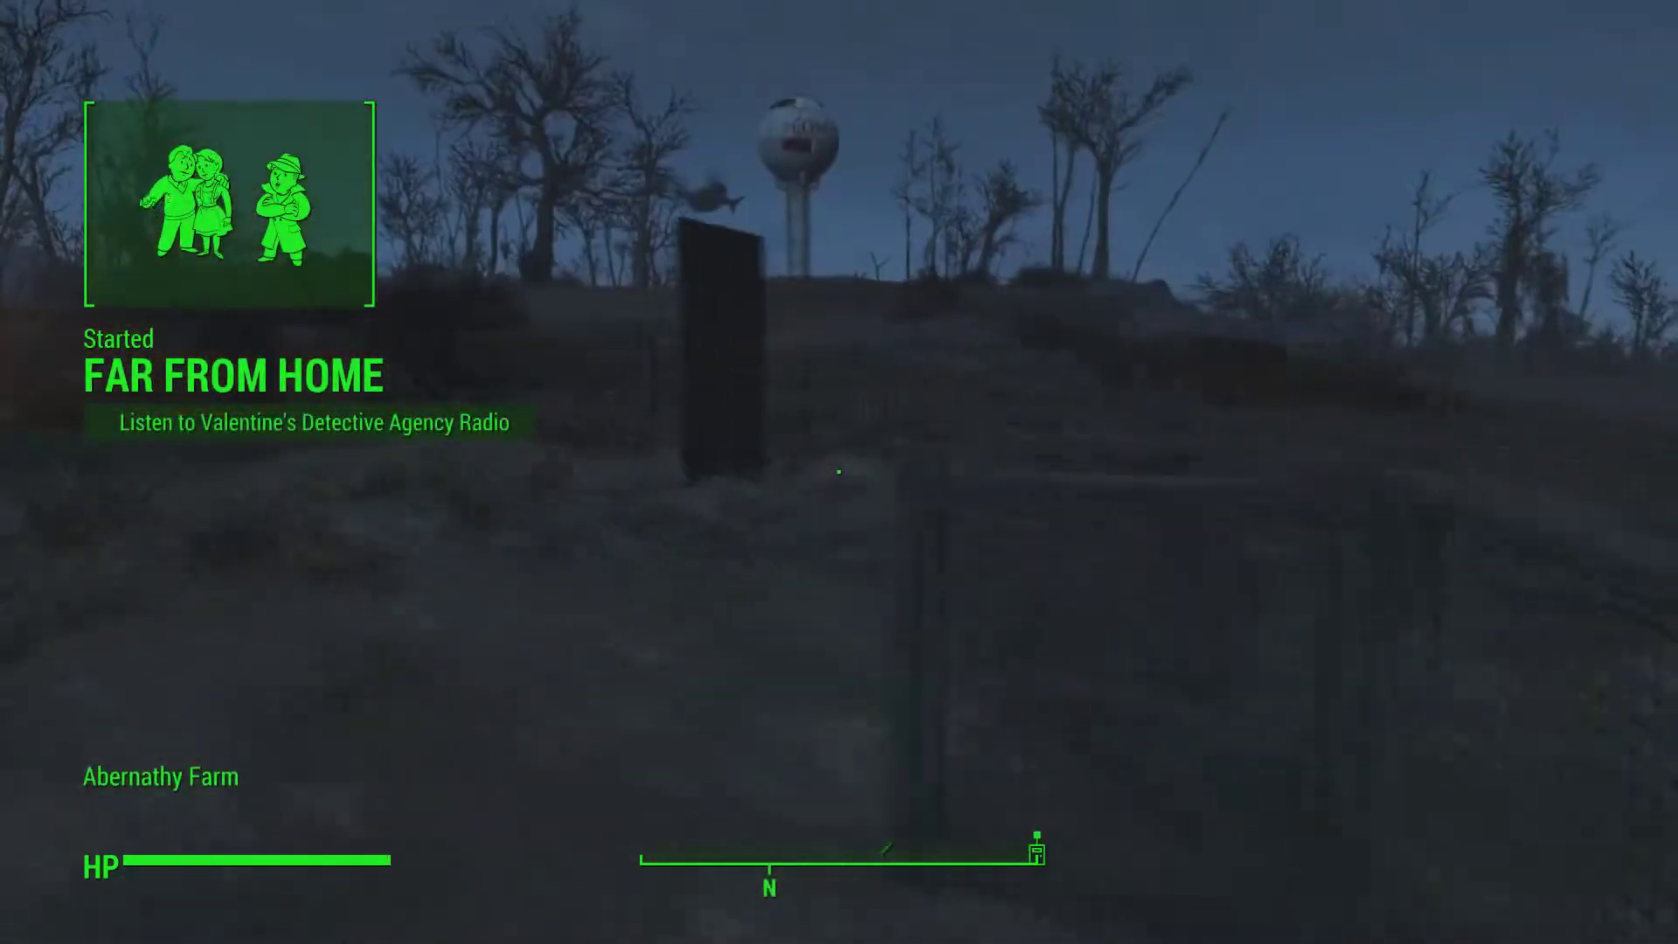
# - Test the cell in Fallout 4 by walking back and forth through the doorway and looking around both rooms
pyautogui.press('w')
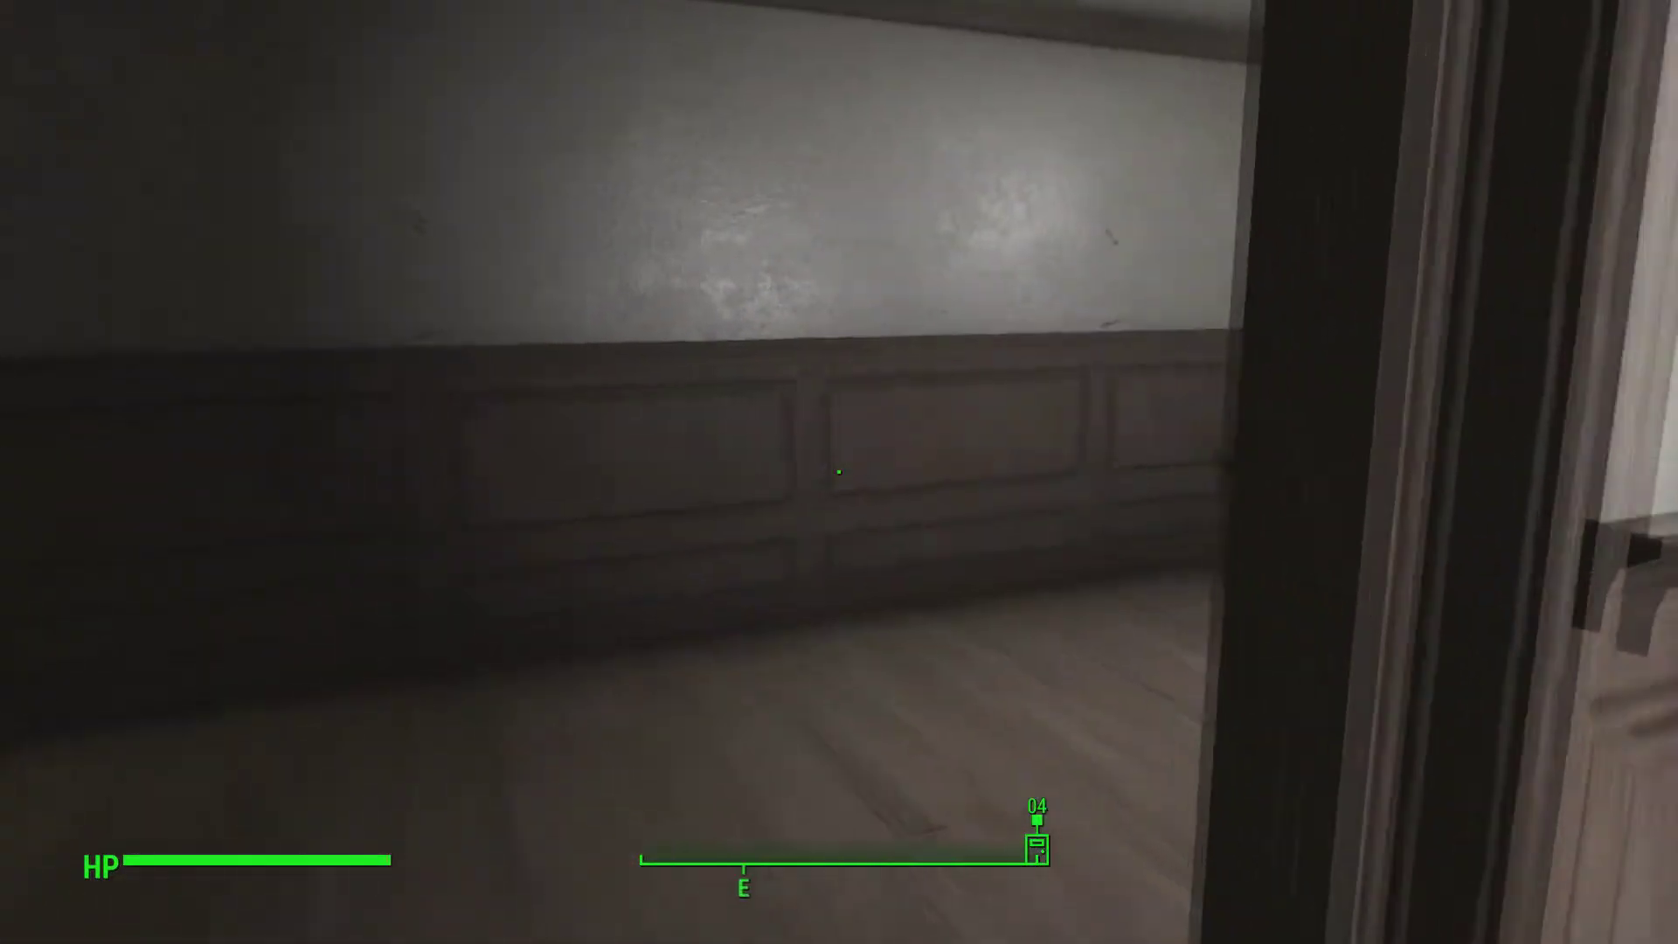
pyautogui.press('d')
pyautogui.press('a')
pyautogui.press('d')
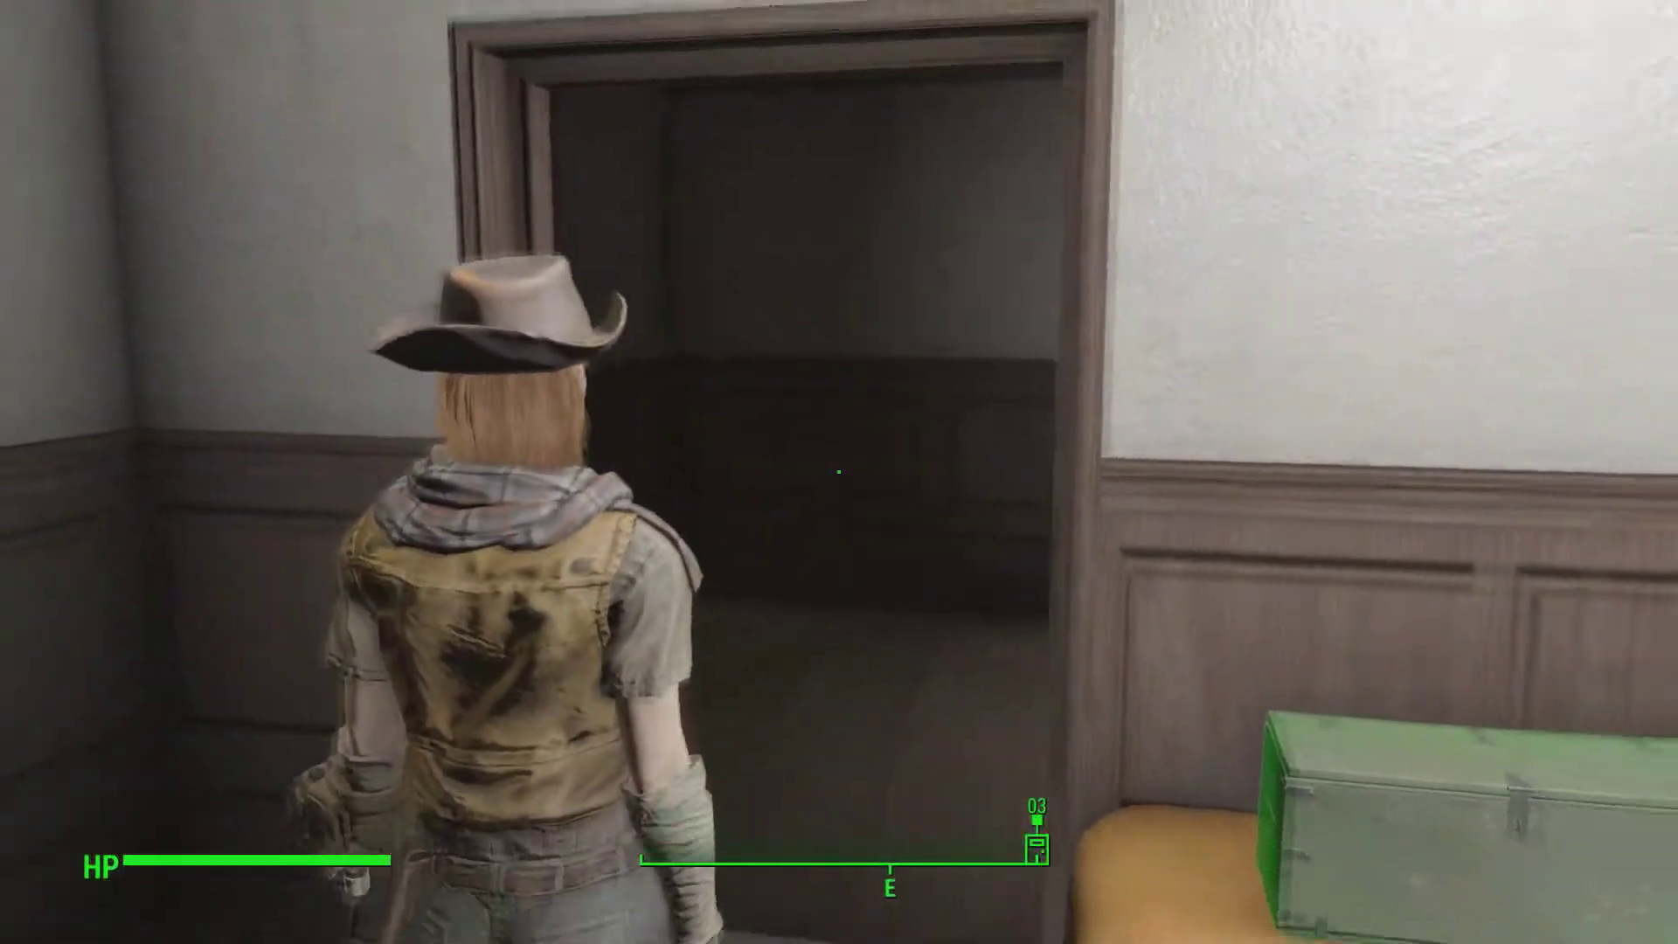
pyautogui.press('w')
pyautogui.press('w')
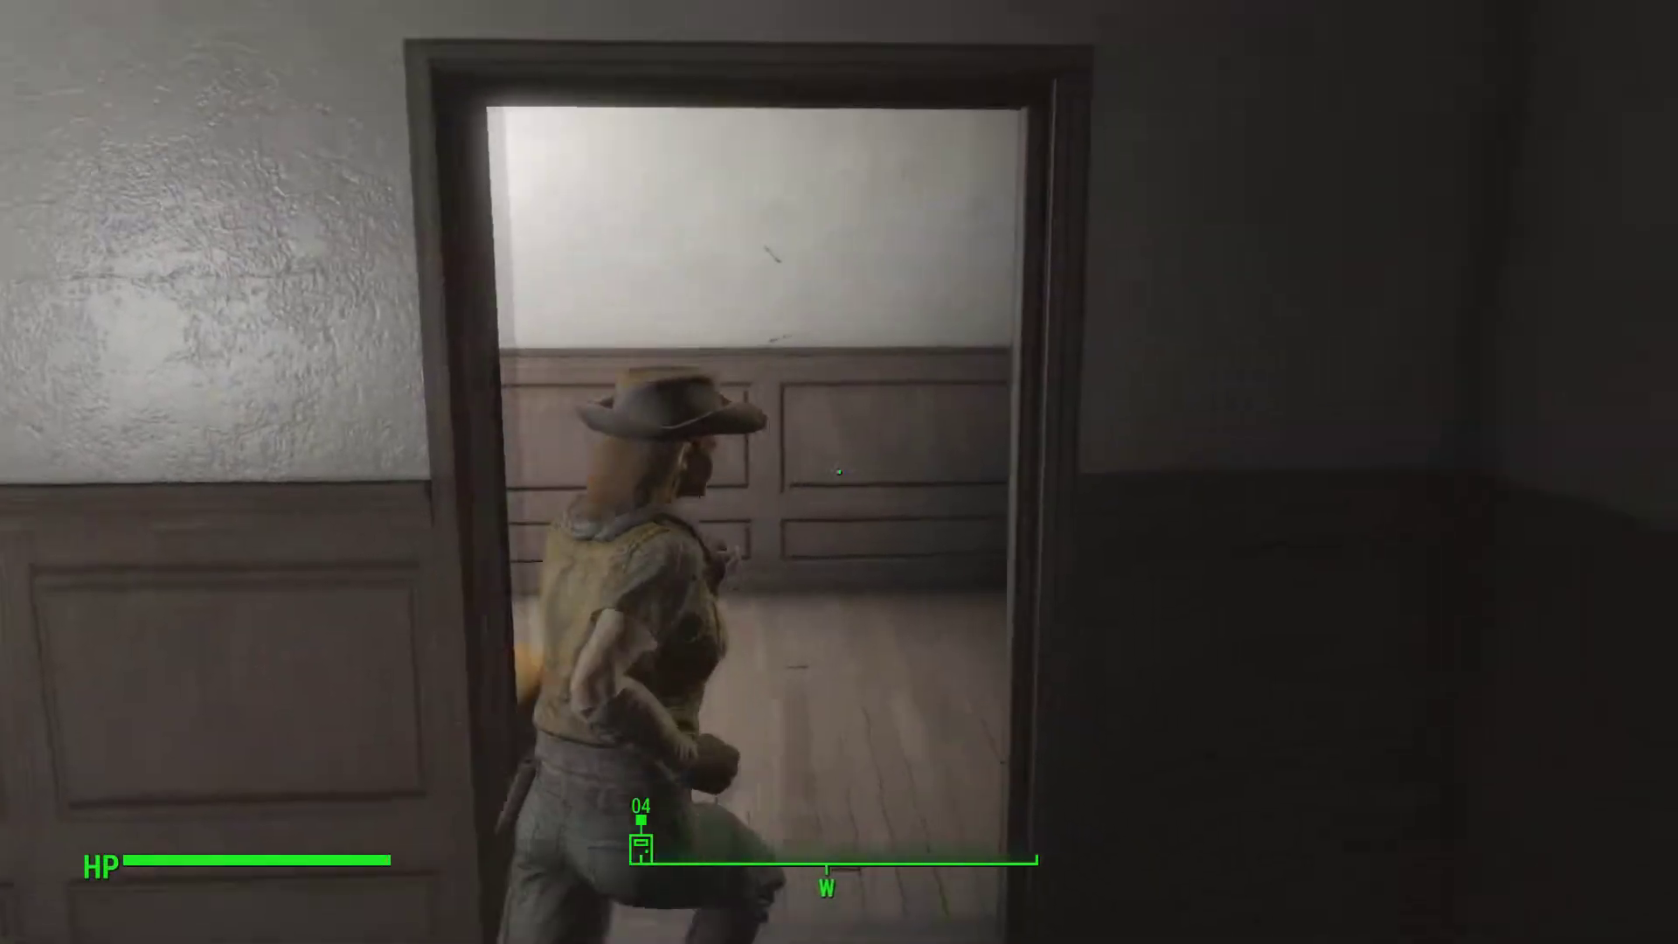
pyautogui.press('w')
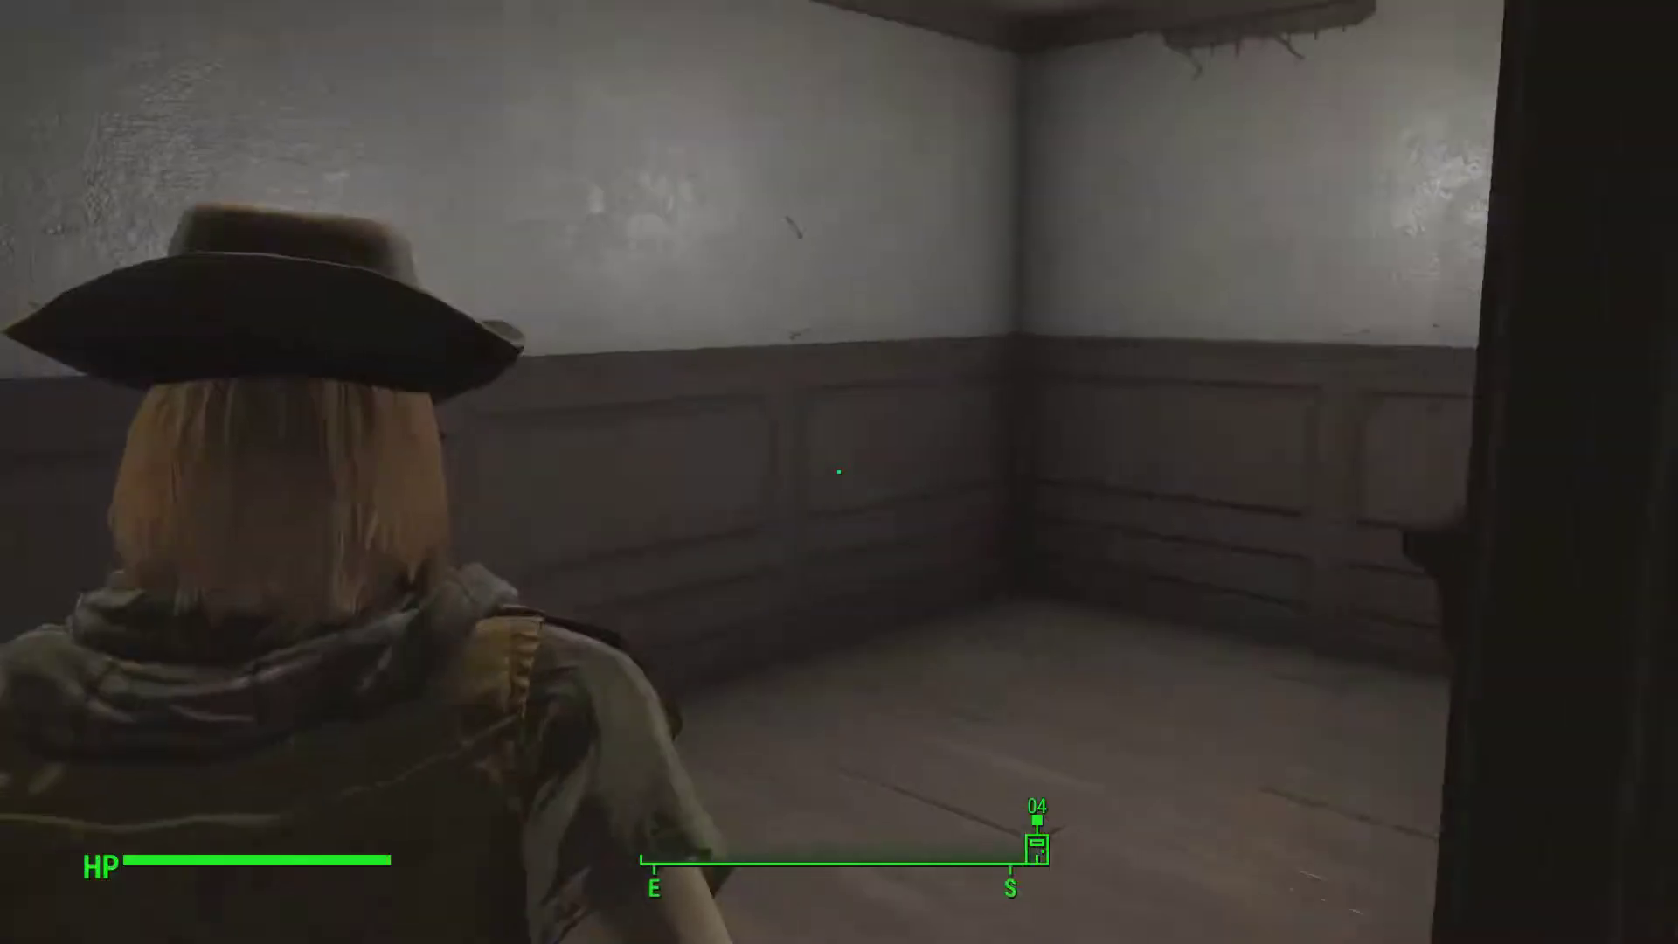
pyautogui.press('w')
pyautogui.press('w')
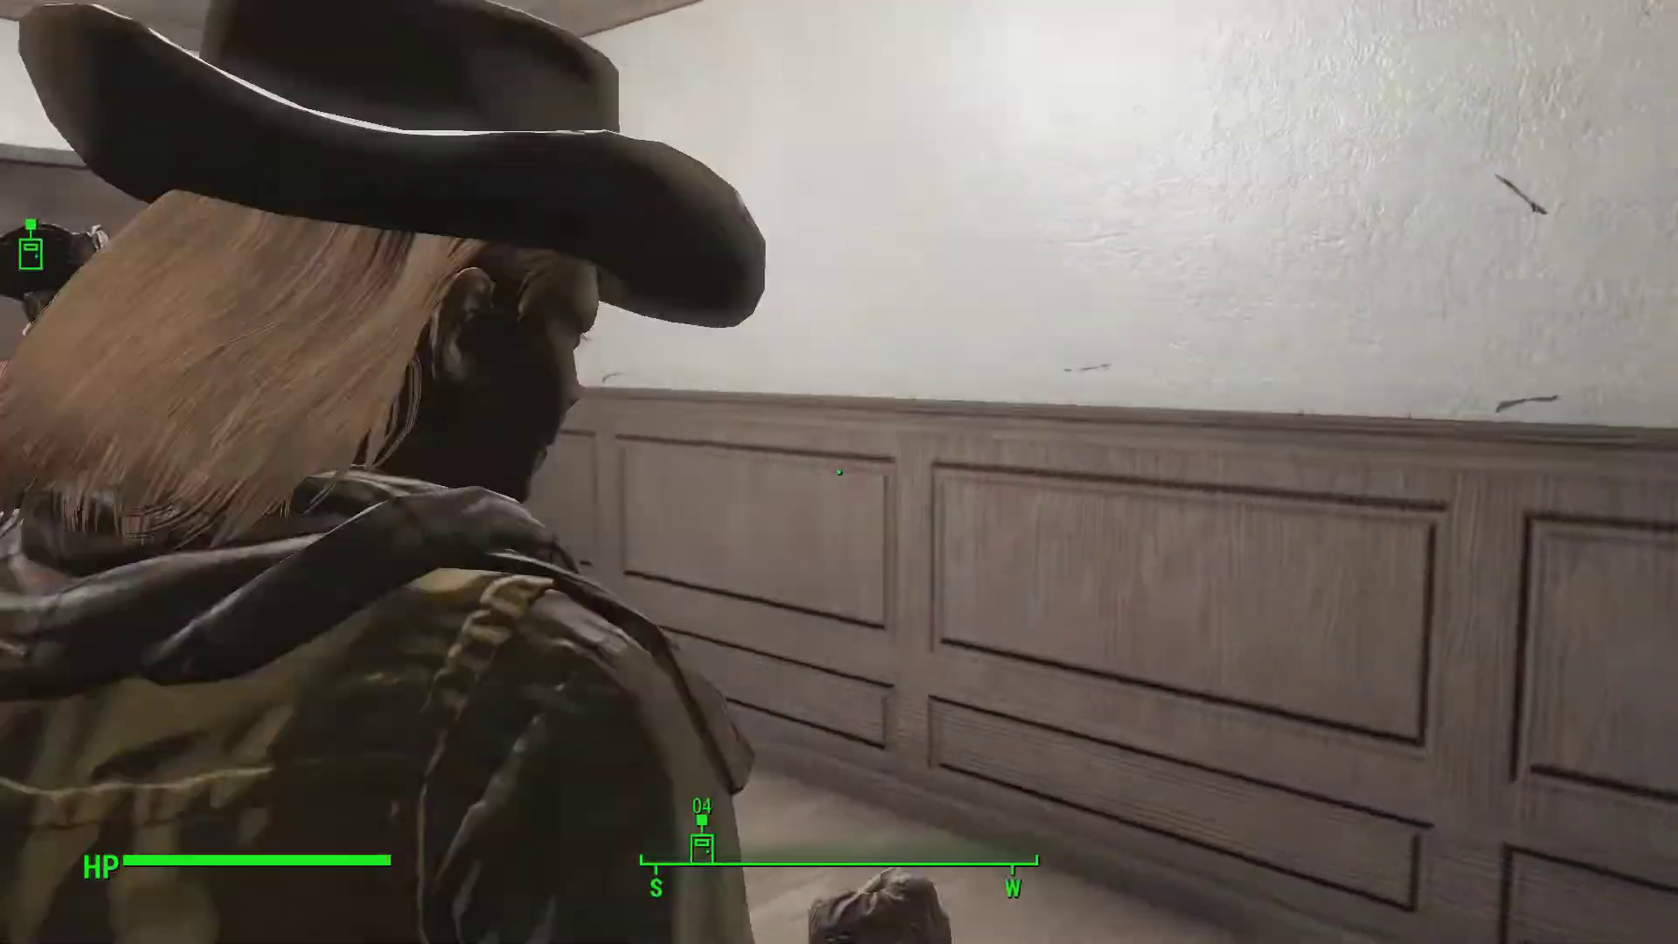
pyautogui.press('w')
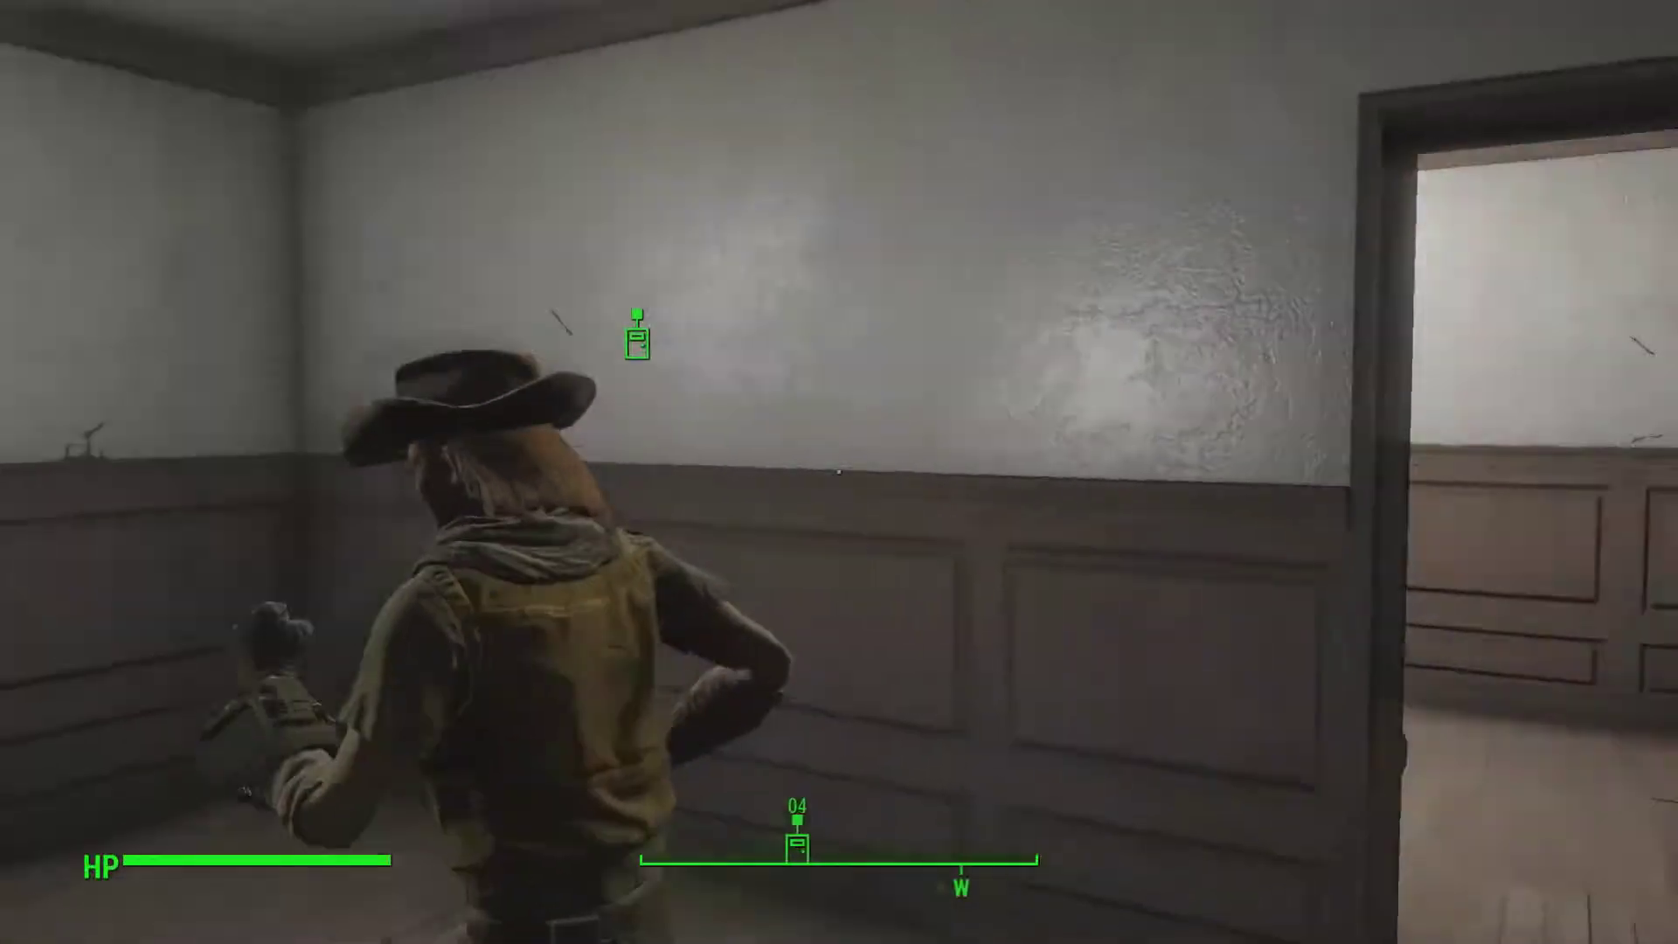
pyautogui.press('w')
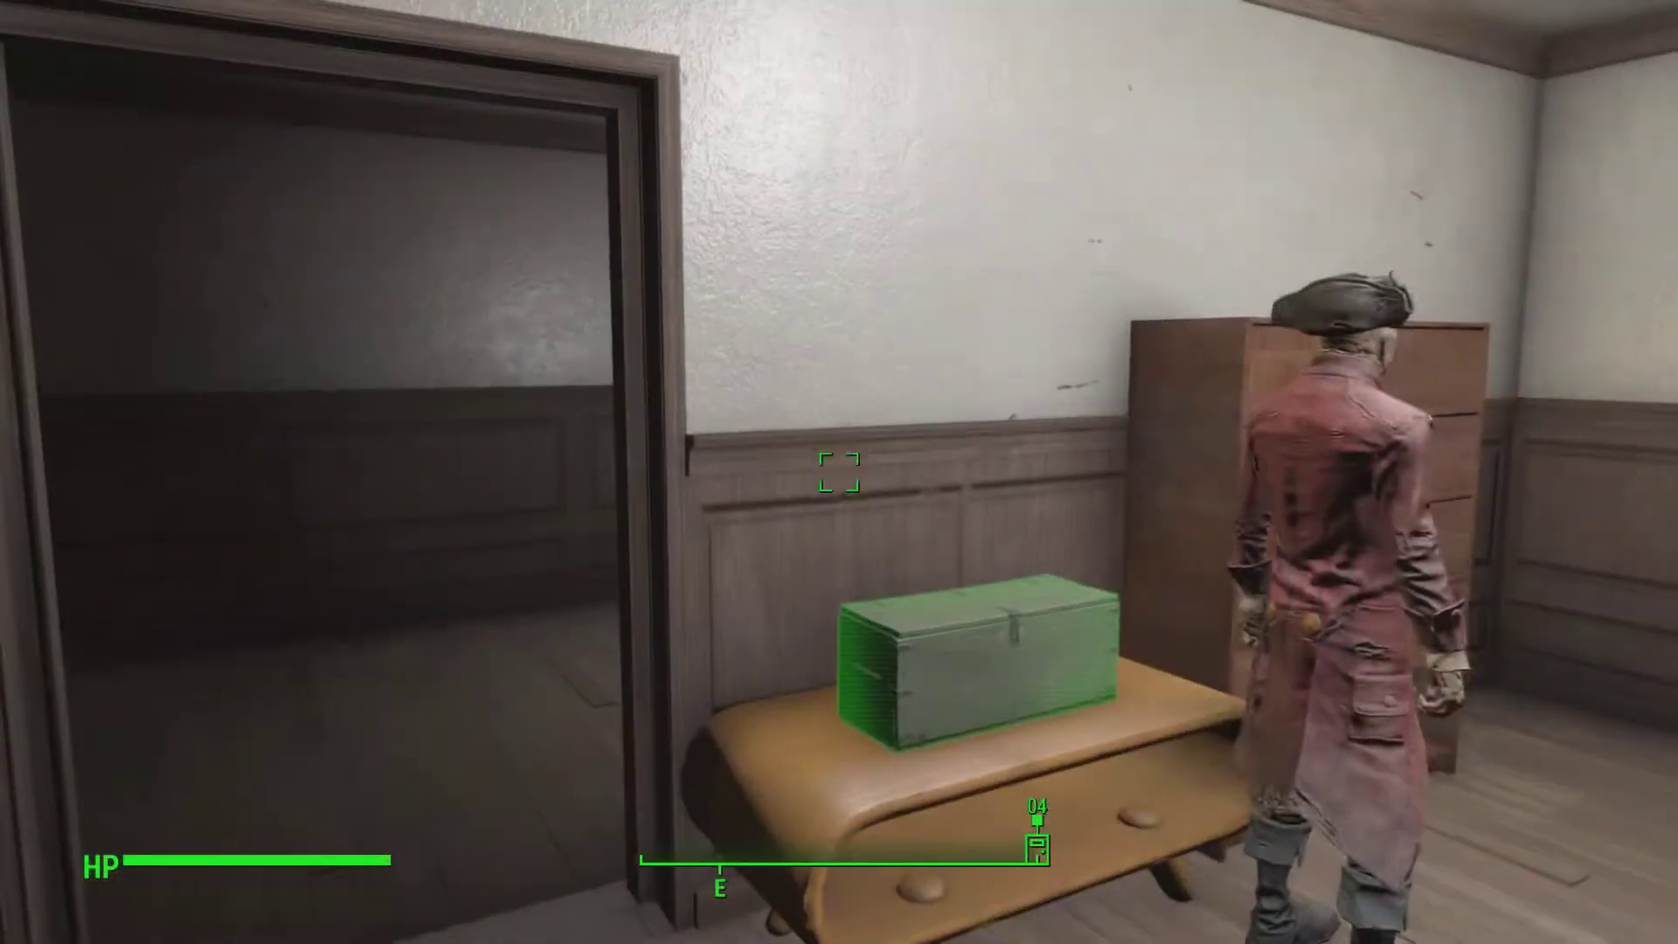
pyautogui.press('w')
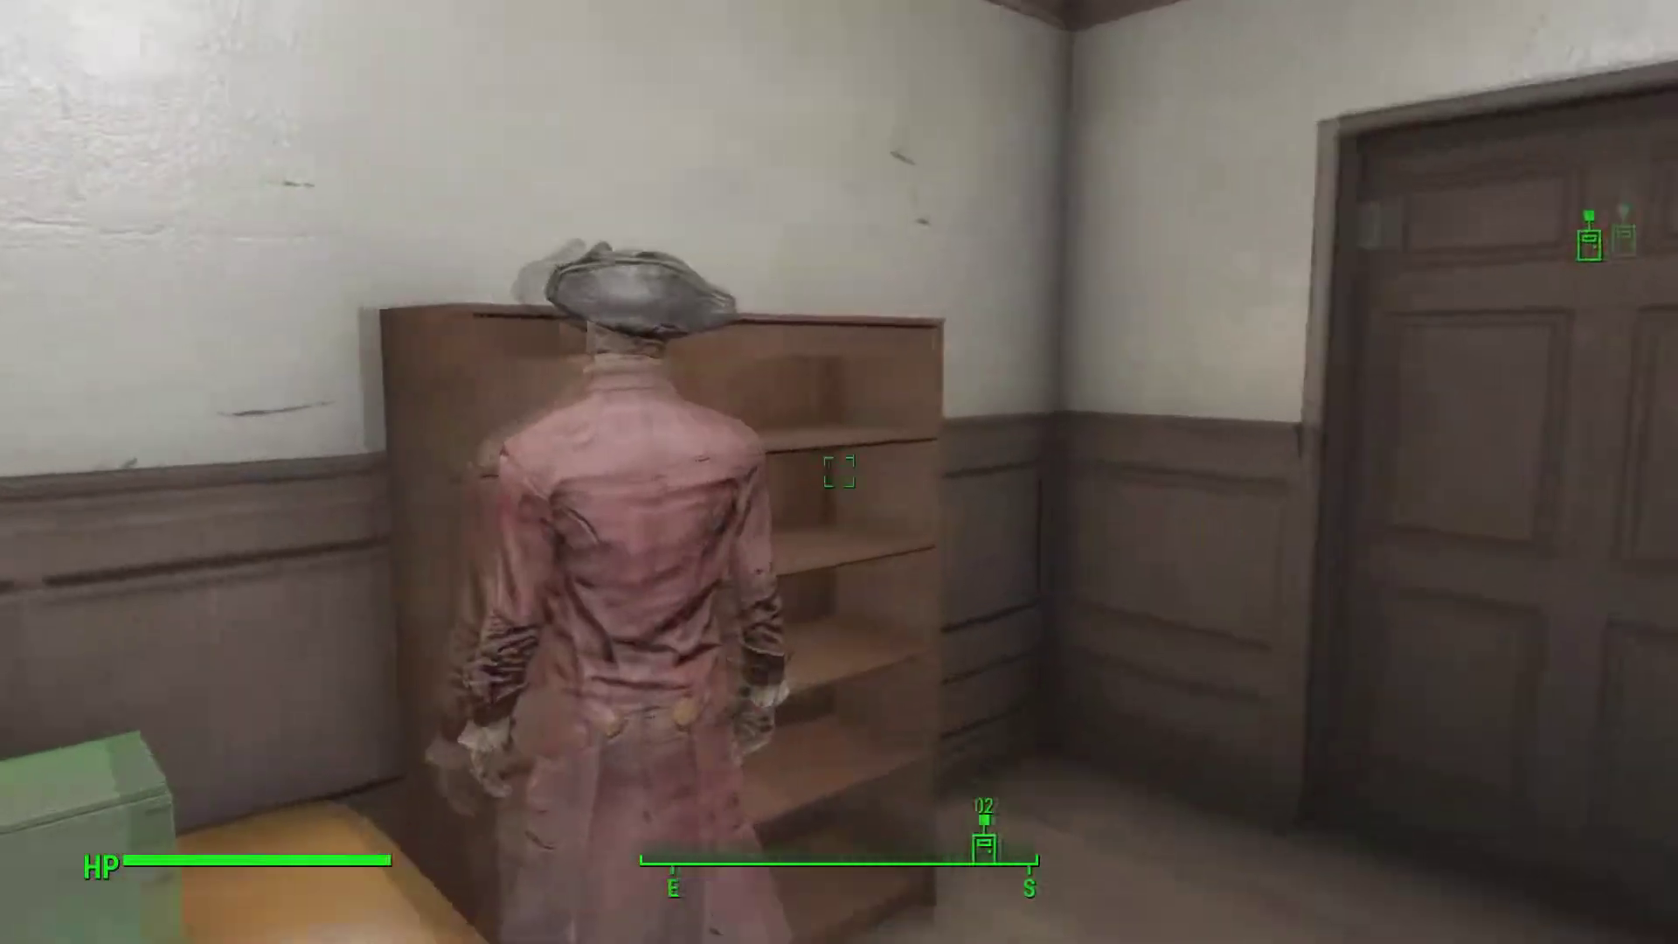
pyautogui.press('w')
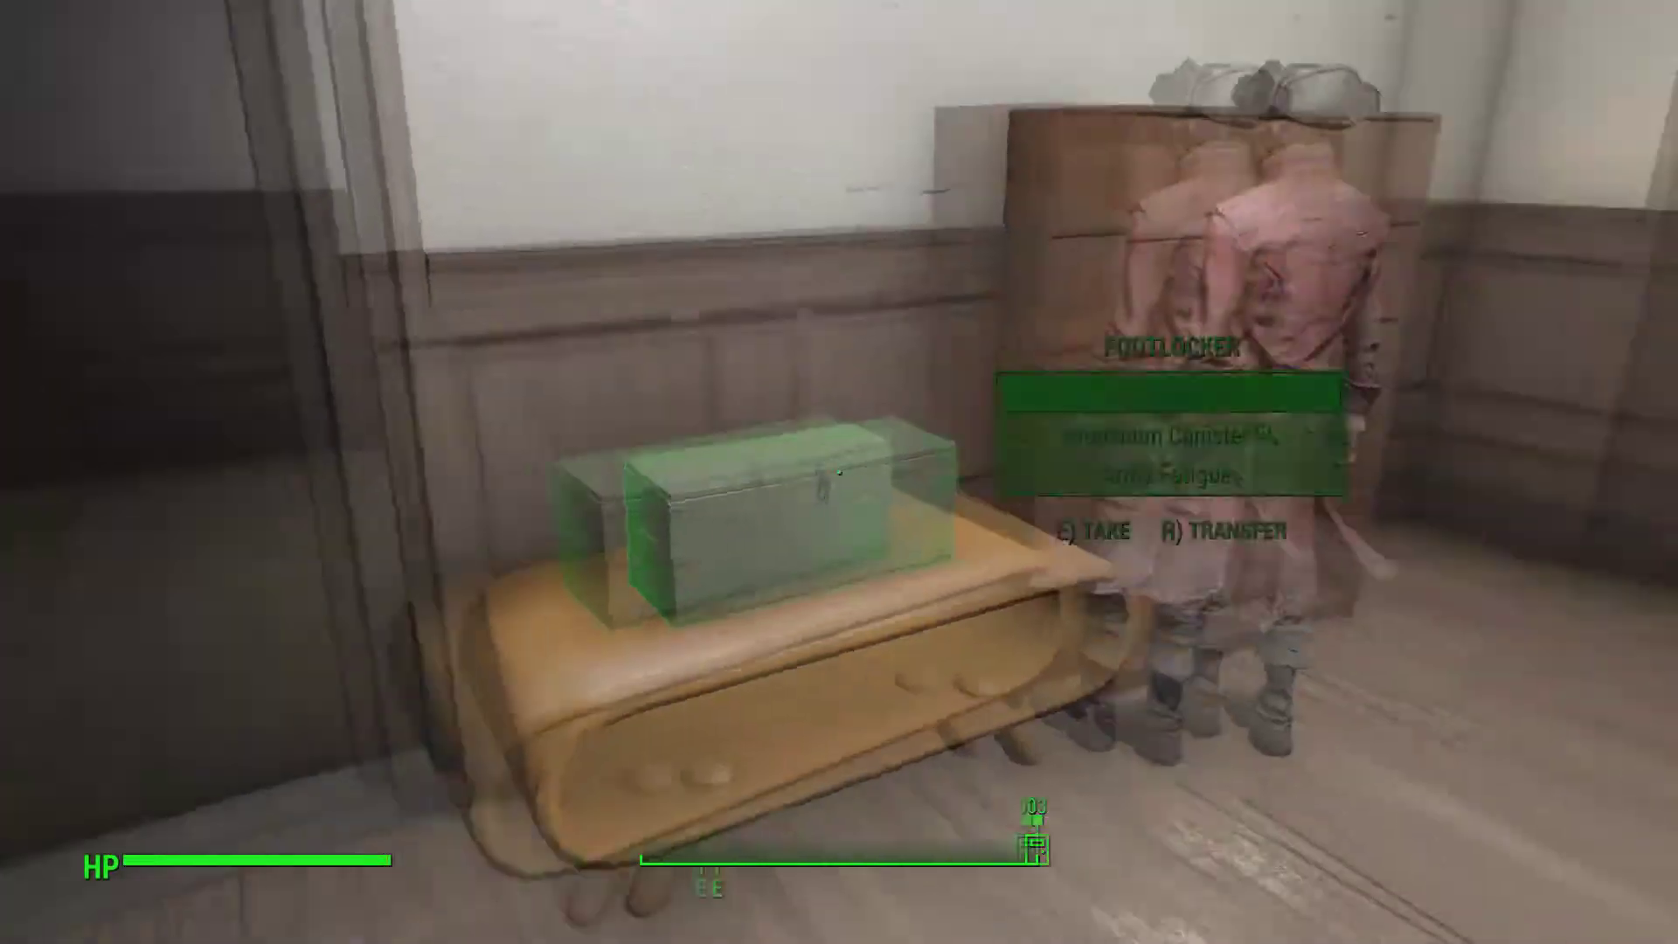
pyautogui.press('w')
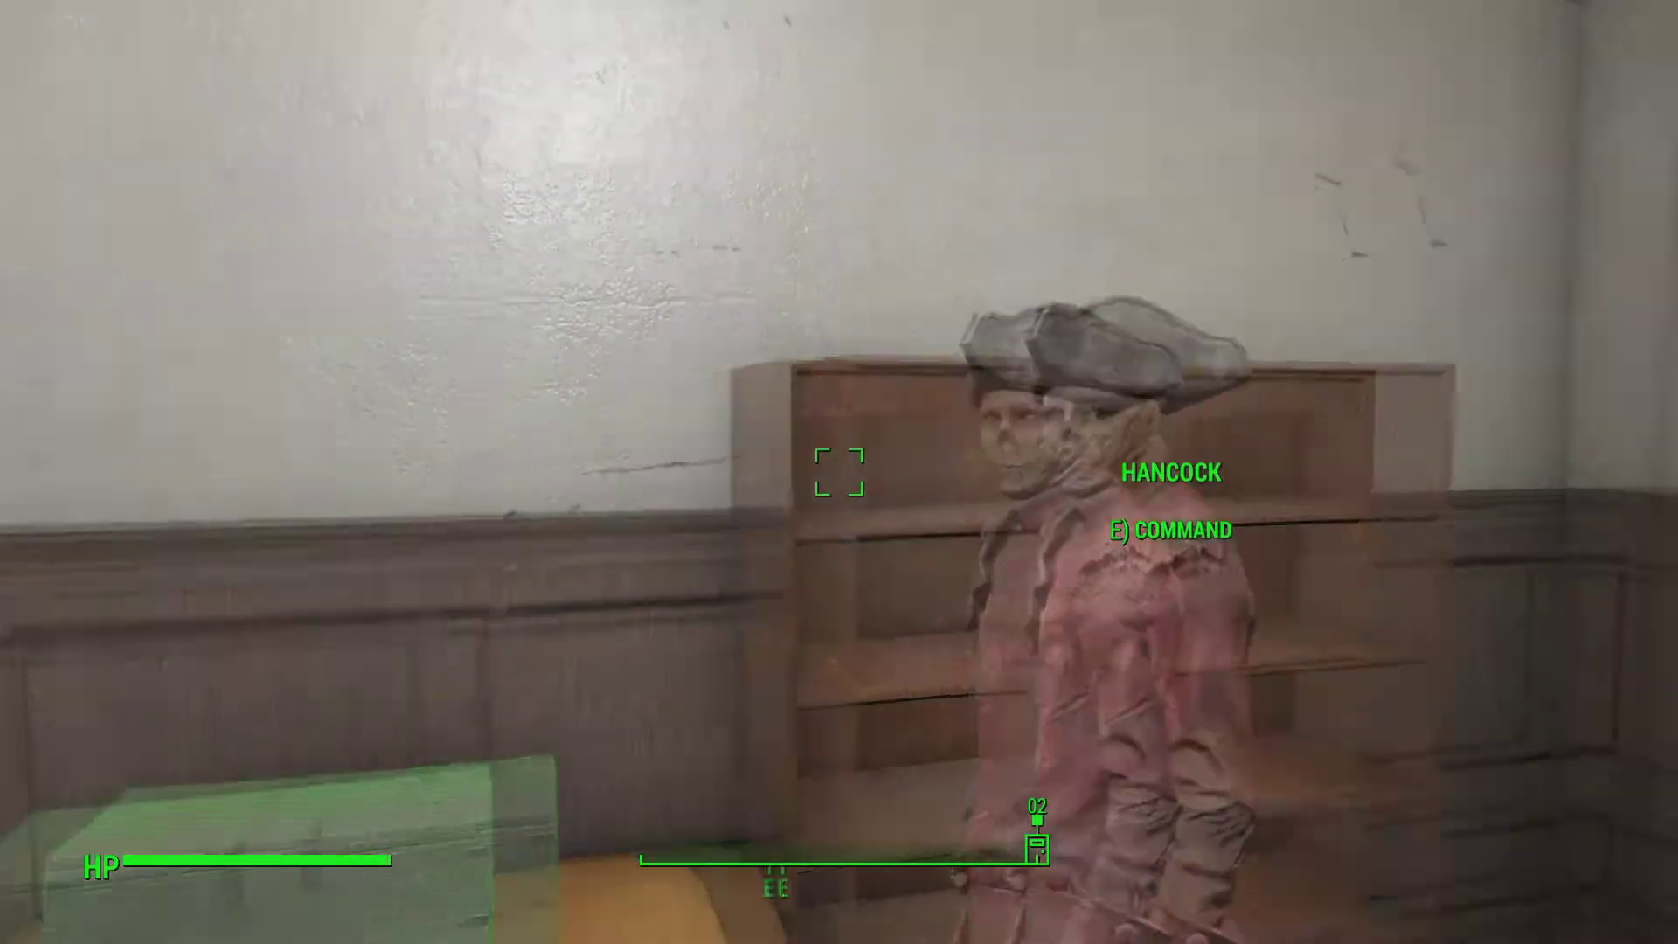
pyautogui.press('w')
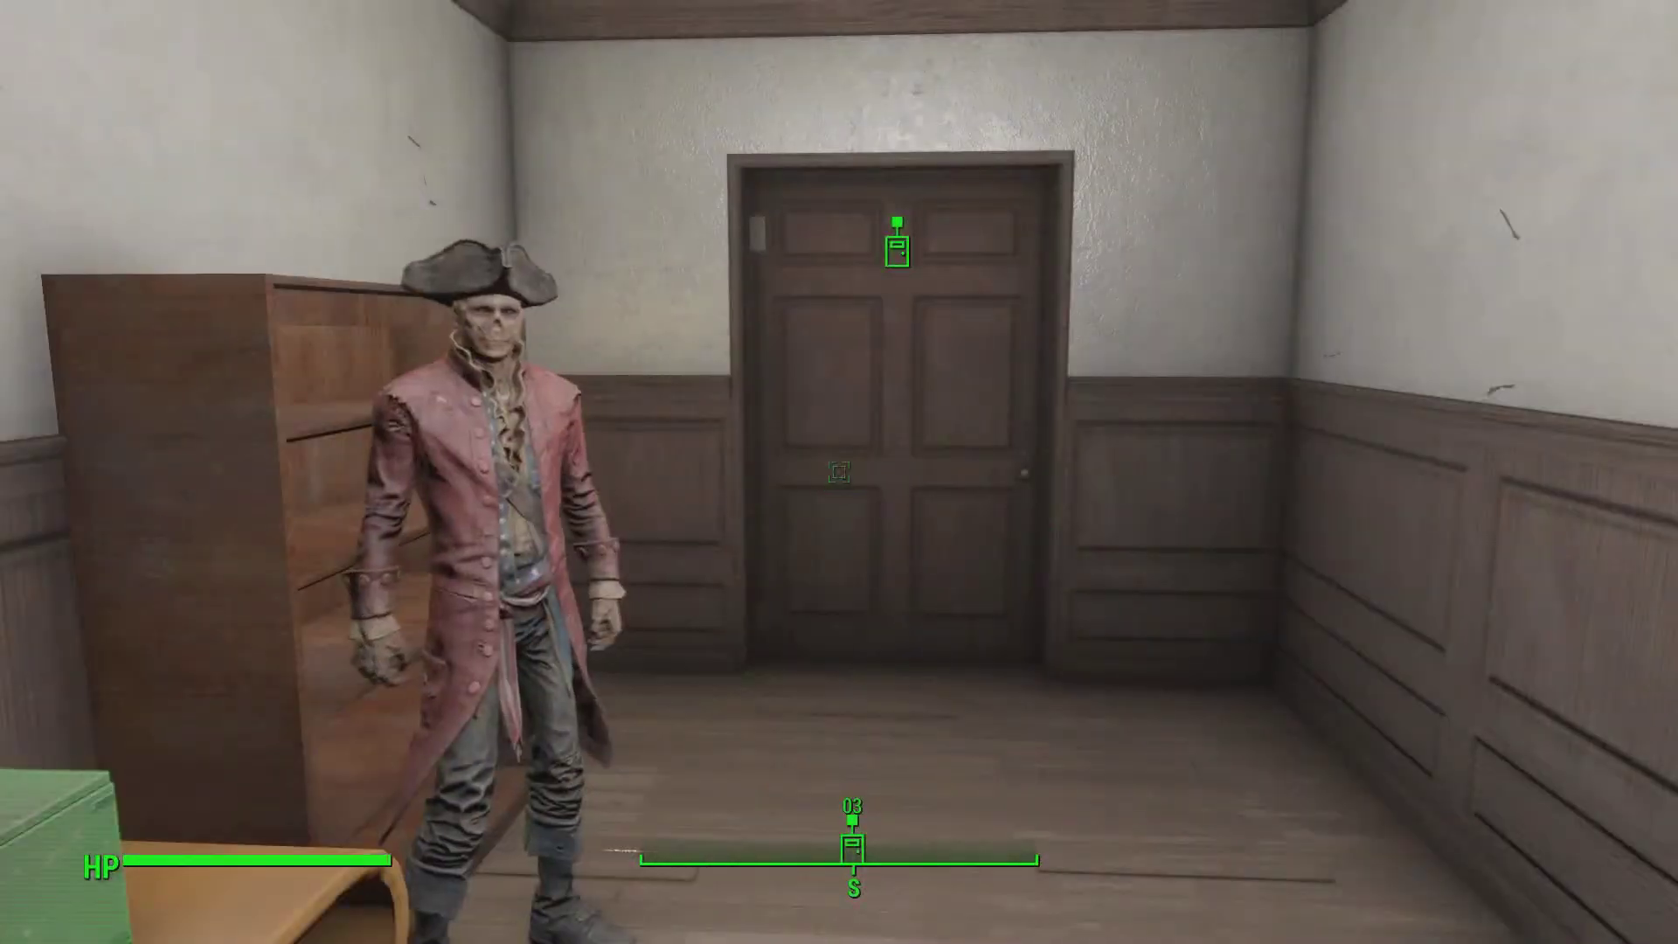